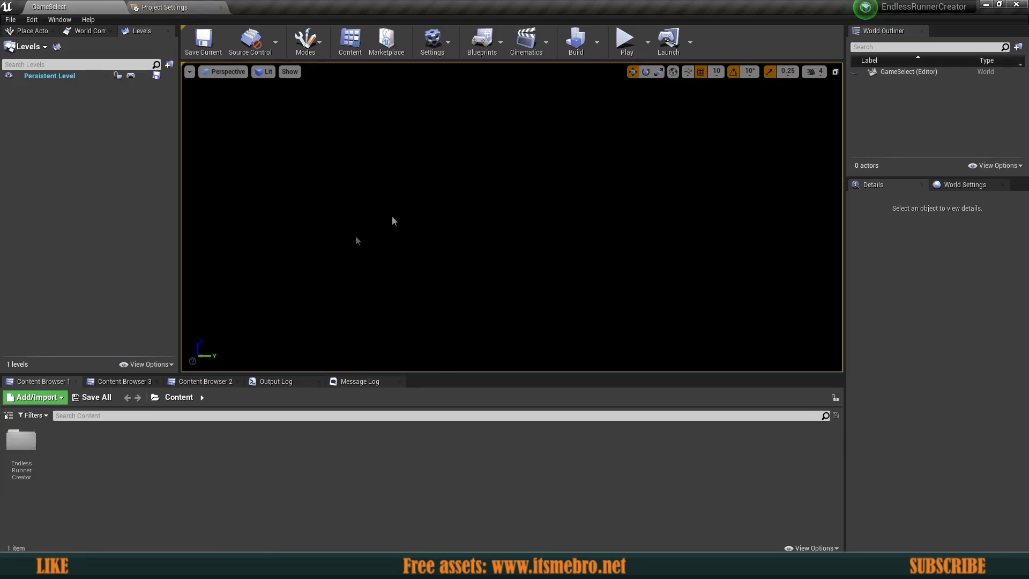
Play the level in the editor, test Flappy Runner by flapping between the red pipes, and return to the game selection menu.
left_click(634, 48)
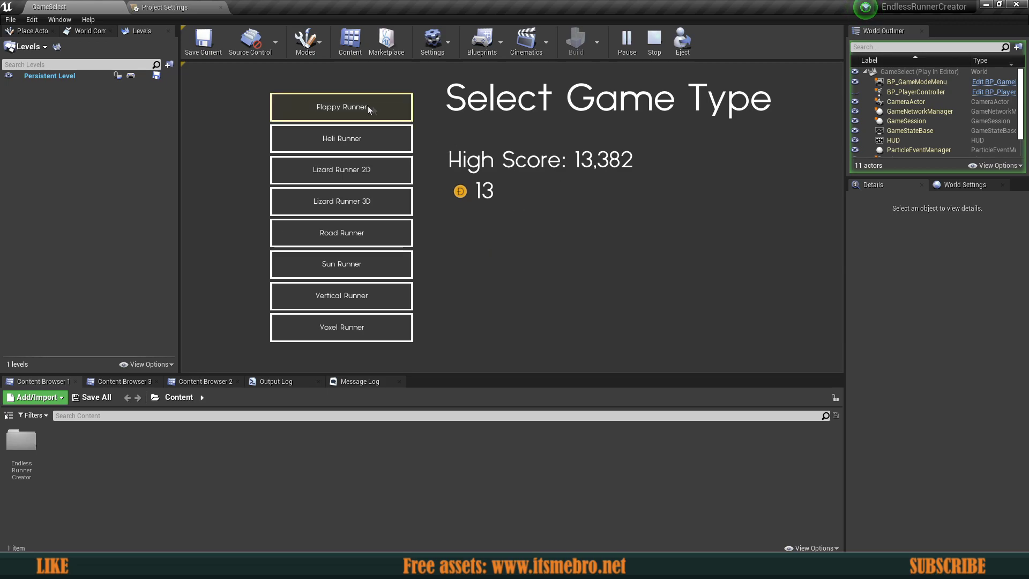
left_click(346, 109)
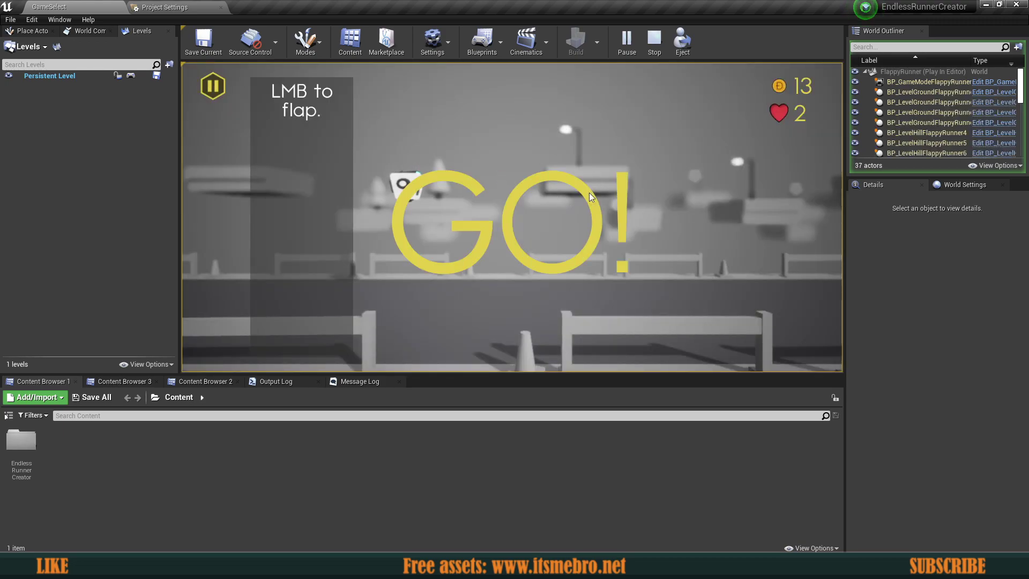
left_click(604, 207)
left_click(625, 209)
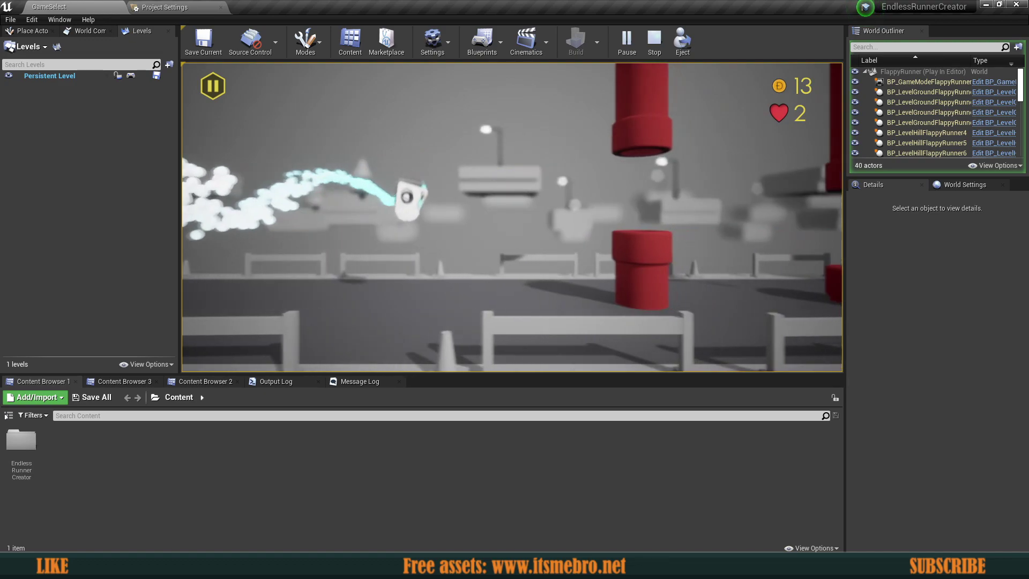
left_click(678, 237)
left_click(677, 237)
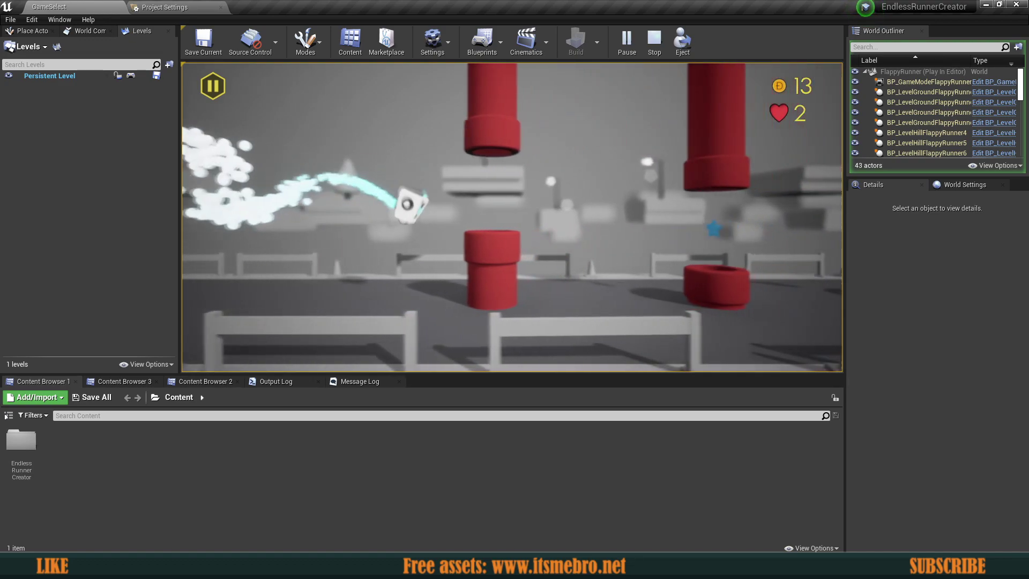
left_click(678, 237)
left_click(677, 237)
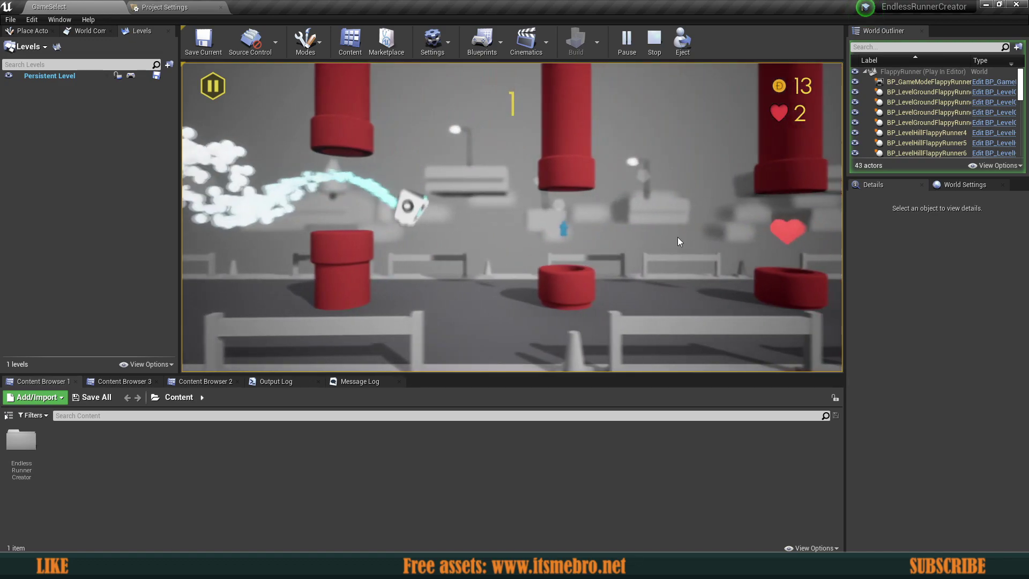
left_click(678, 237)
left_click(678, 236)
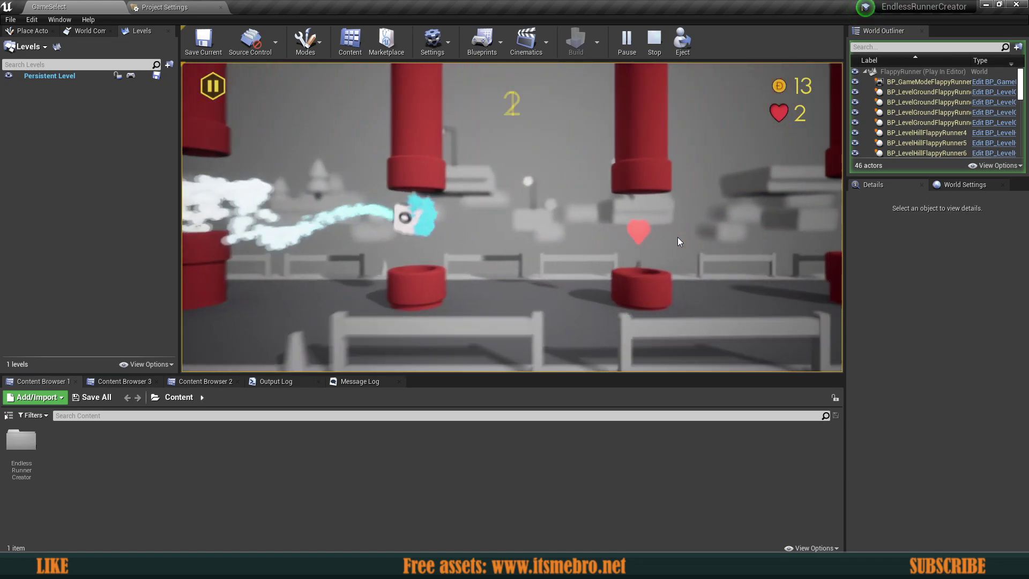
left_click(677, 237)
left_click(678, 237)
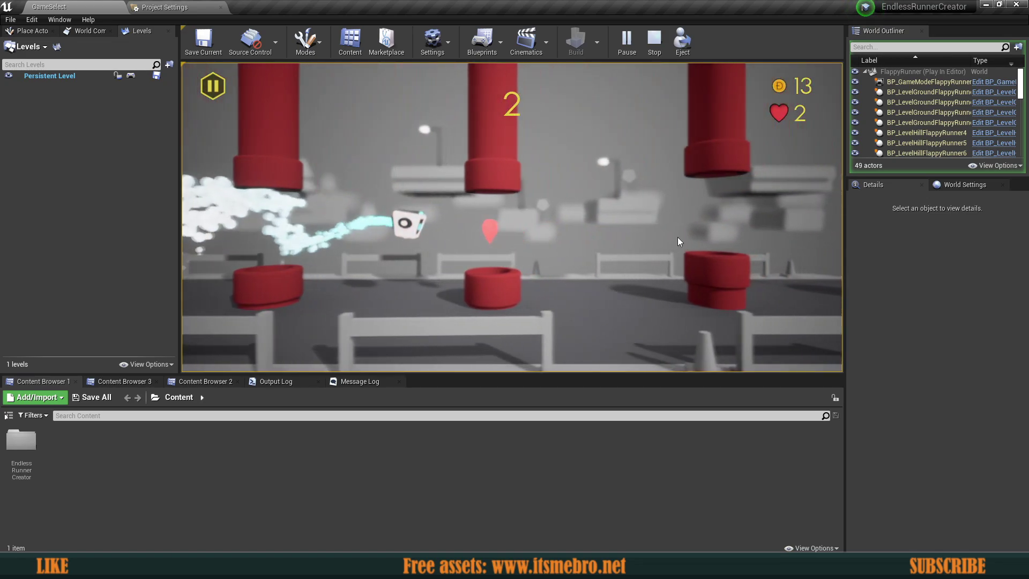
left_click(677, 237)
left_click(678, 237)
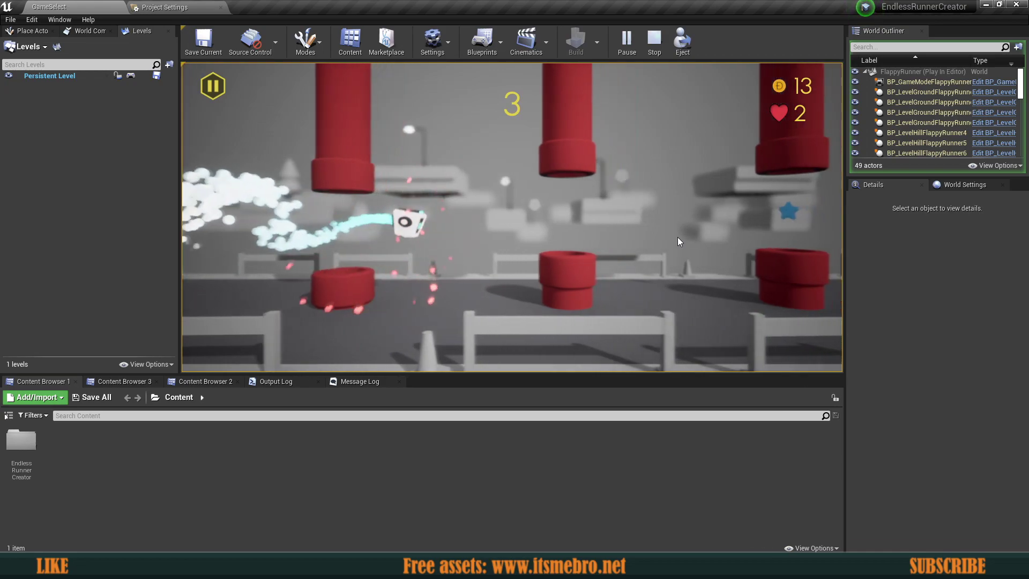
left_click(677, 237)
left_click(678, 237)
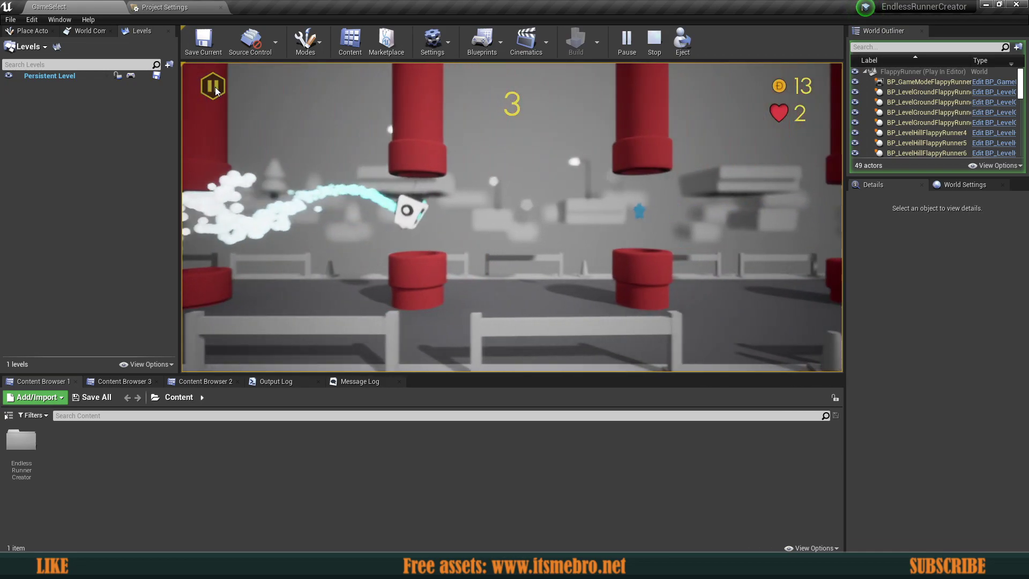
left_click(216, 91)
left_click(487, 238)
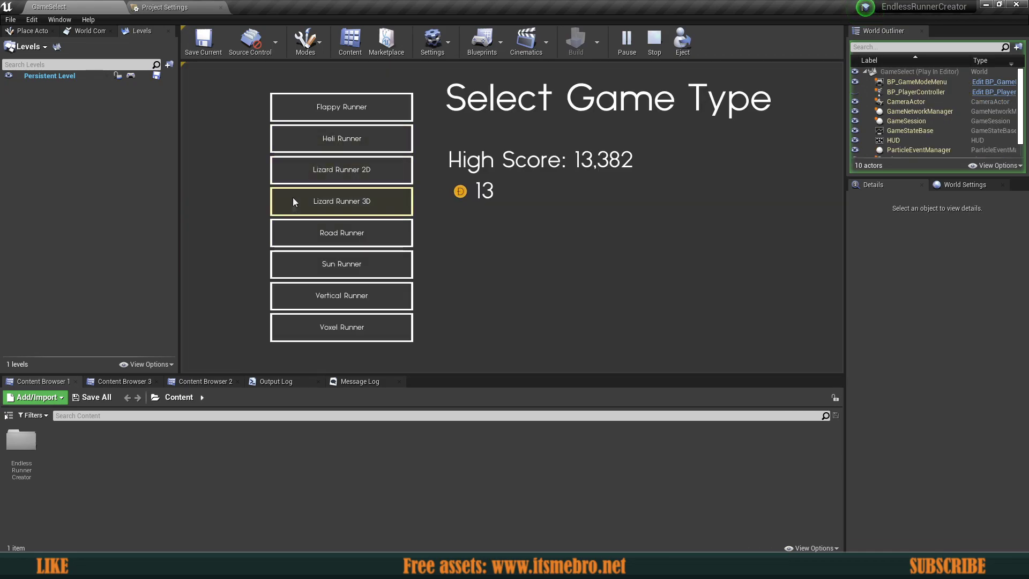
Test Road Runner by steering the vehicle from side to side past traffic and pickups, and return to the game selection menu.
left_click(338, 234)
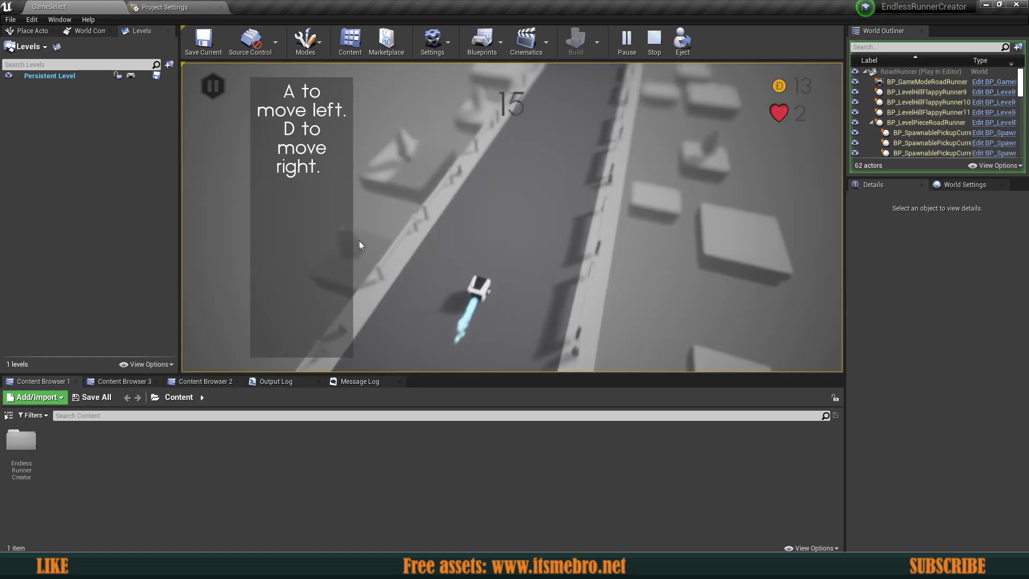
key("a")
key("d")
key("d")
key("a")
key("d")
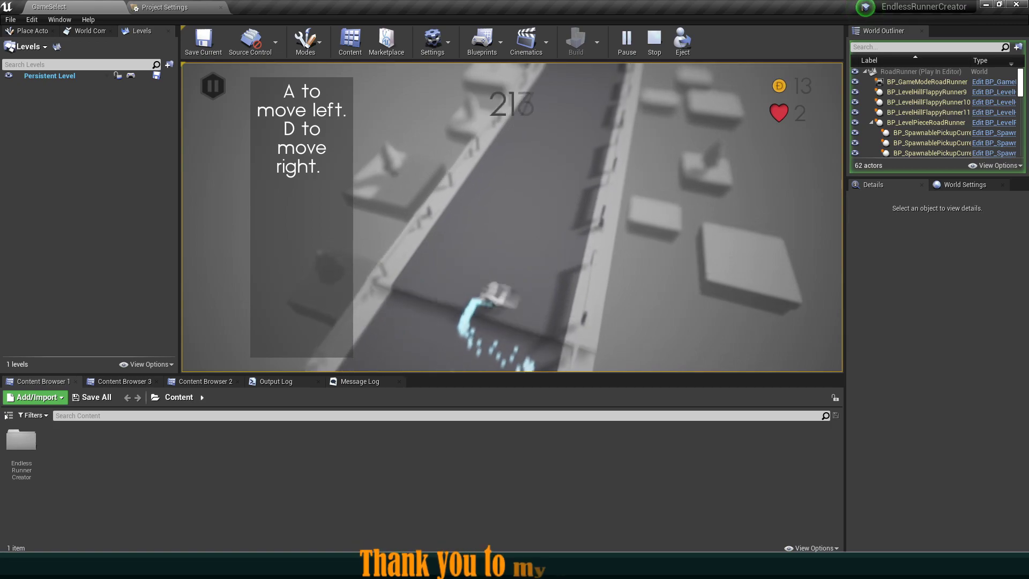
key("d")
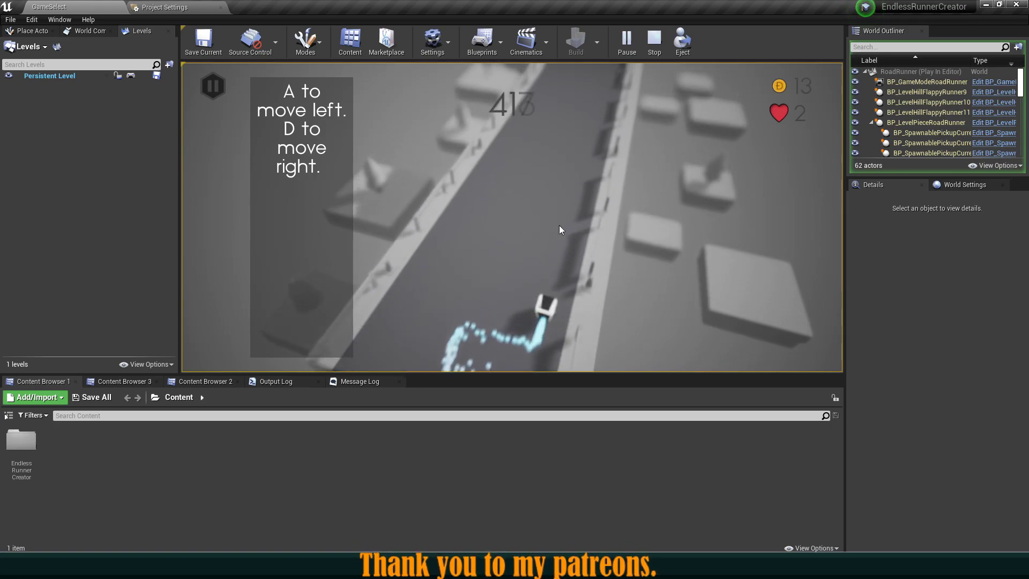
key("a")
key("a")
key("d")
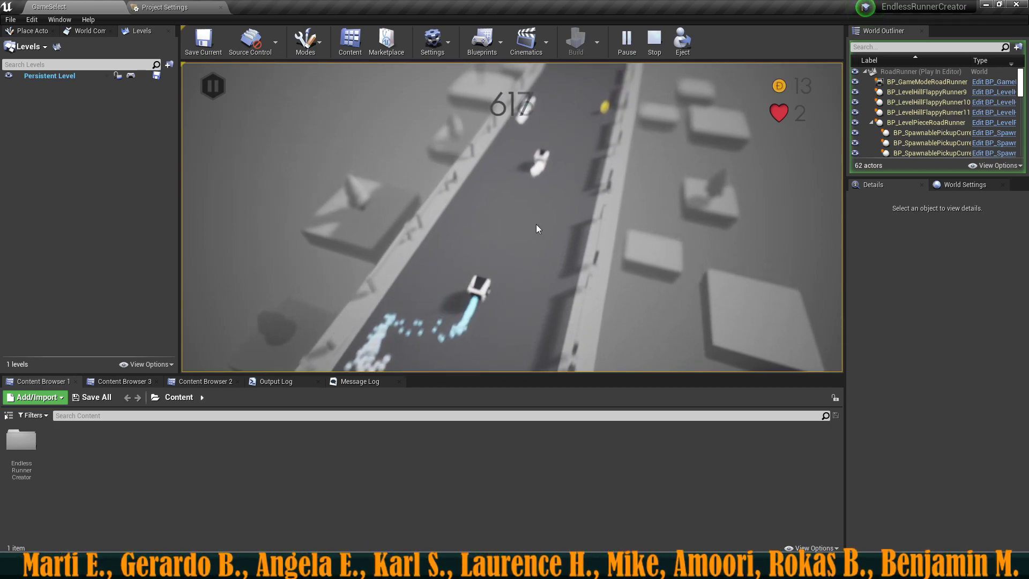
key("a")
key("d")
key("a")
key("d")
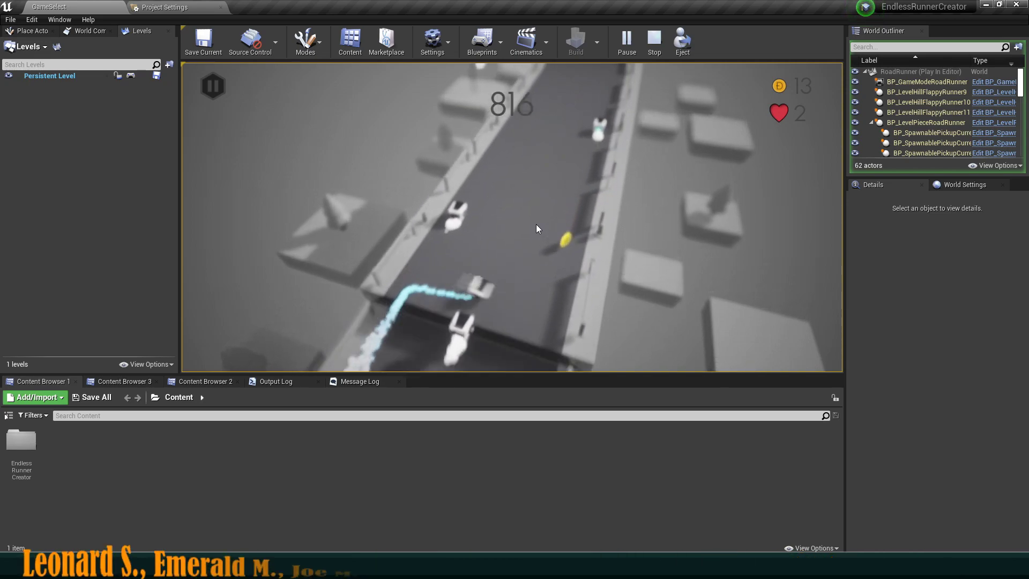
key("d")
key("a")
key("a")
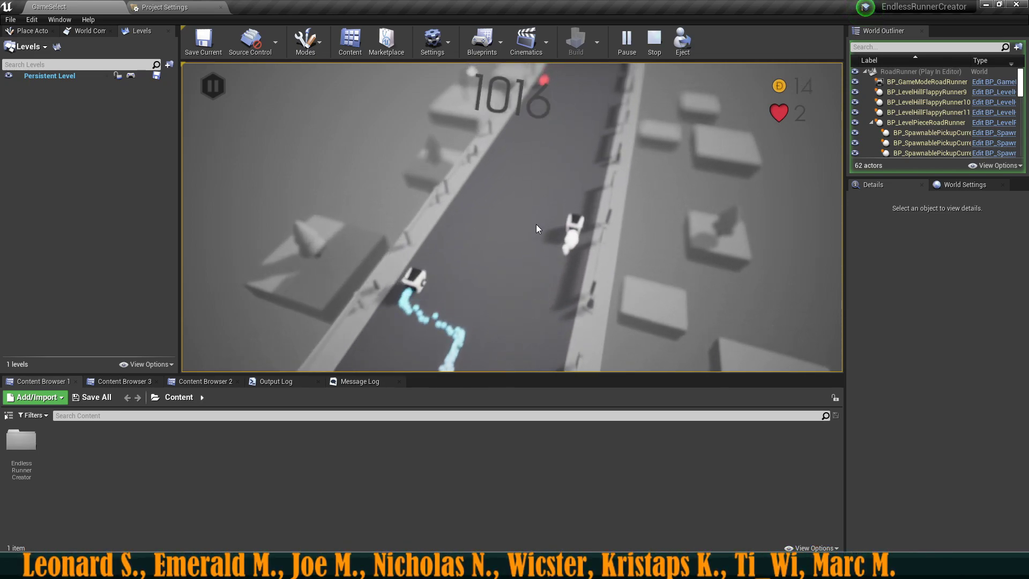
left_click(213, 86)
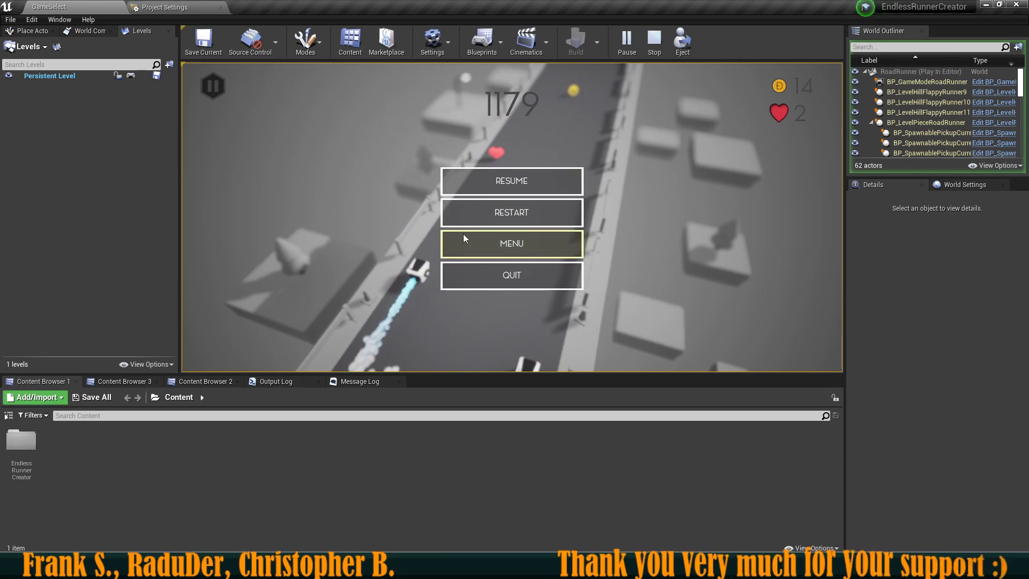
left_click(472, 244)
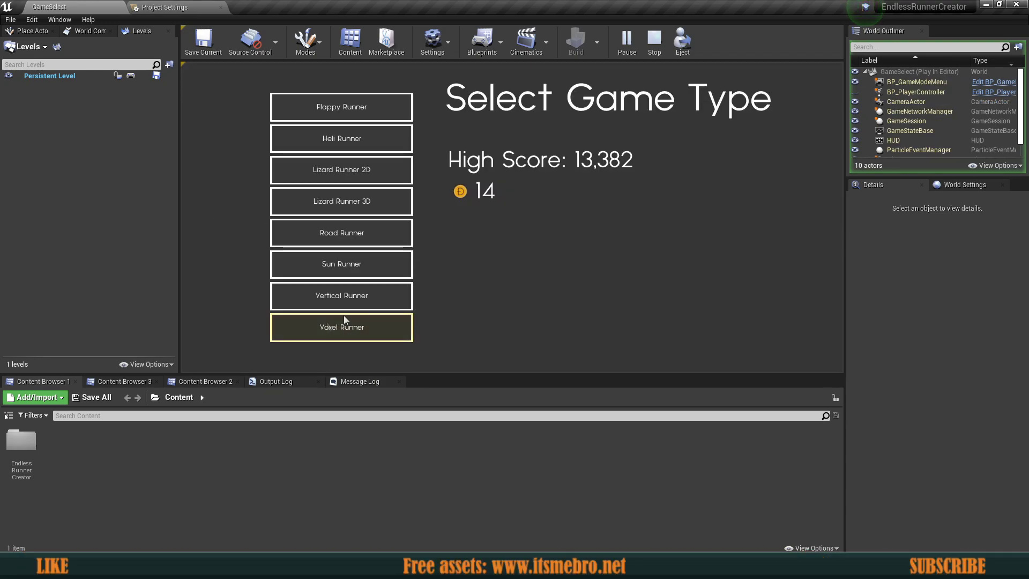
Start Voxel Runner and test moving the robot during the run.
left_click(394, 322)
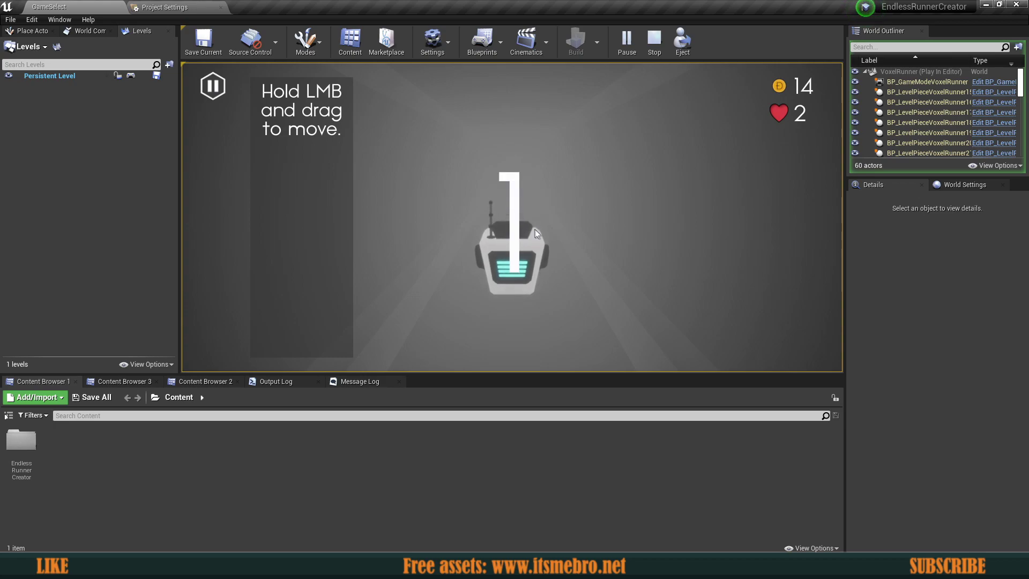
mouse_move(556, 214)
left_mouse_down()
mouse_move(561, 225)
mouse_move(530, 203)
mouse_move(646, 209)
mouse_move(580, 262)
left_mouse_up()
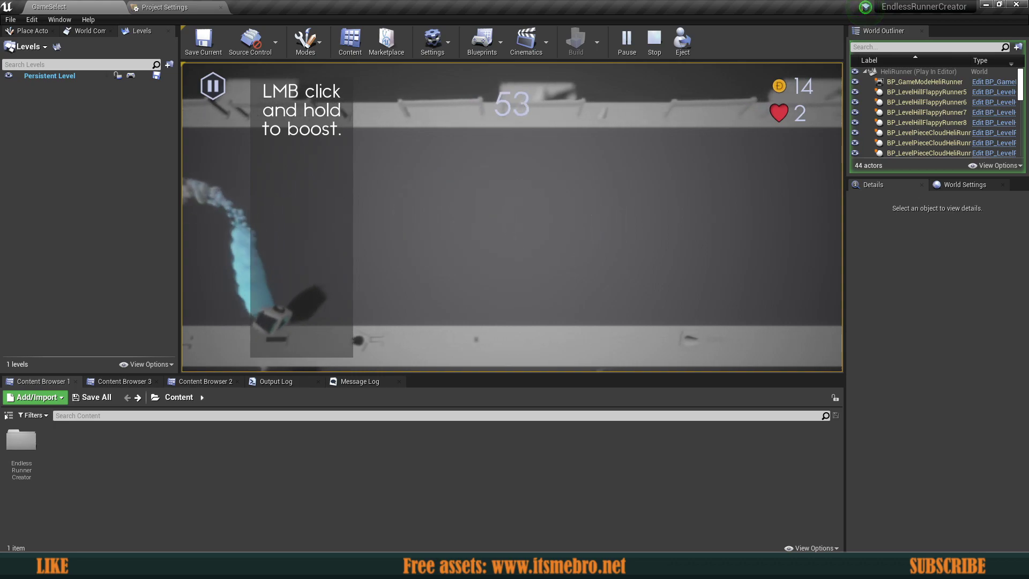
Test Heli Runner by boosting the vehicle between the corridor walls, and pause the run to leave it.
left_click(492, 194)
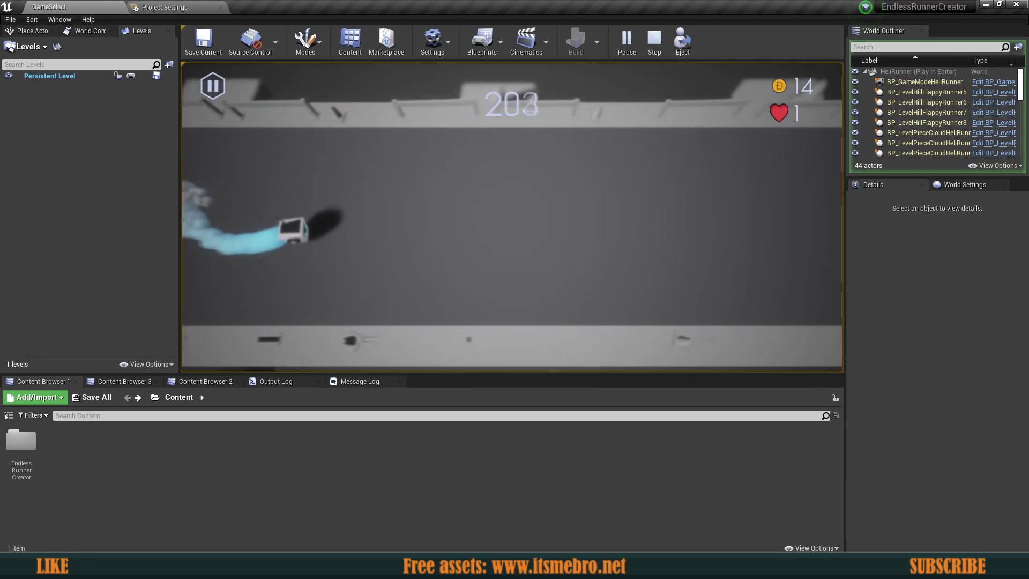
left_click(516, 244)
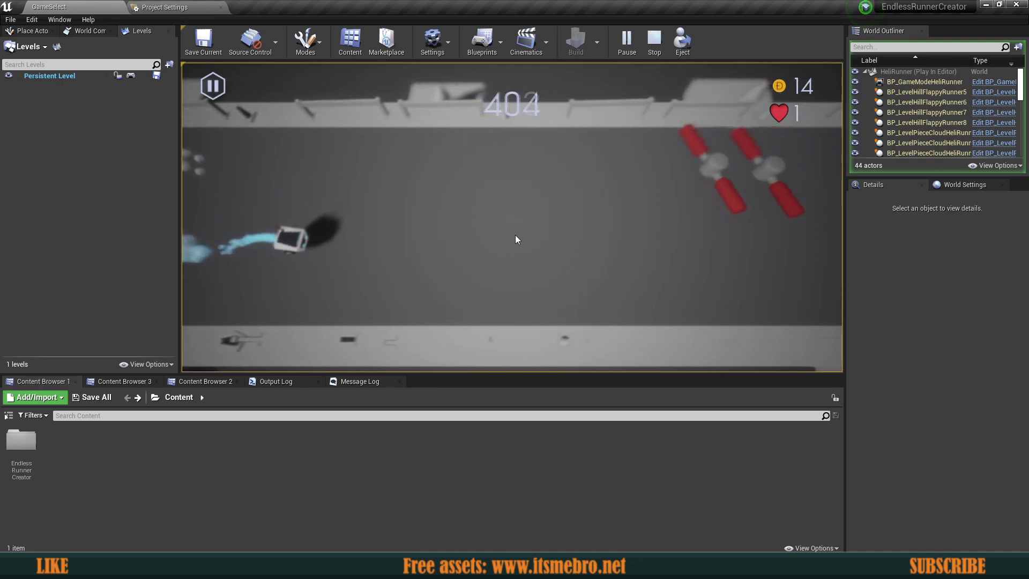
left_click(221, 89)
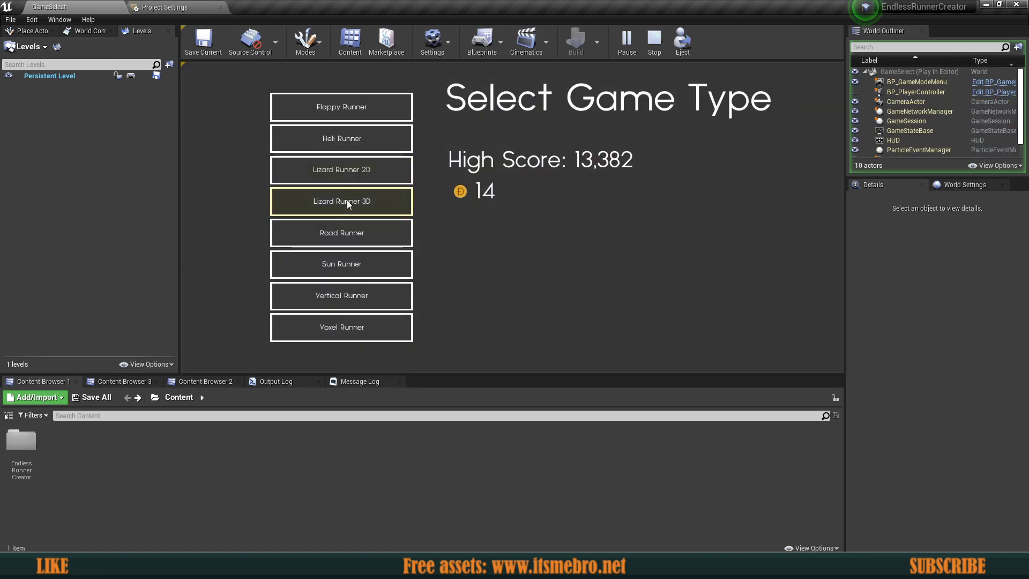
Start Lizard Runner 3D, test jumping and changing the cube's colour, and leave the run through its menu.
left_click(346, 201)
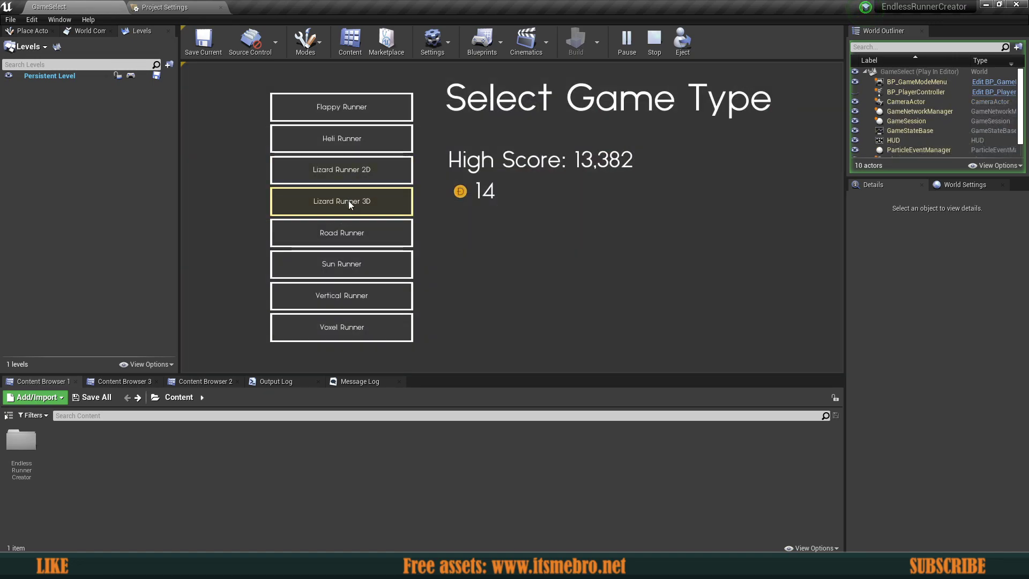
left_click(319, 138)
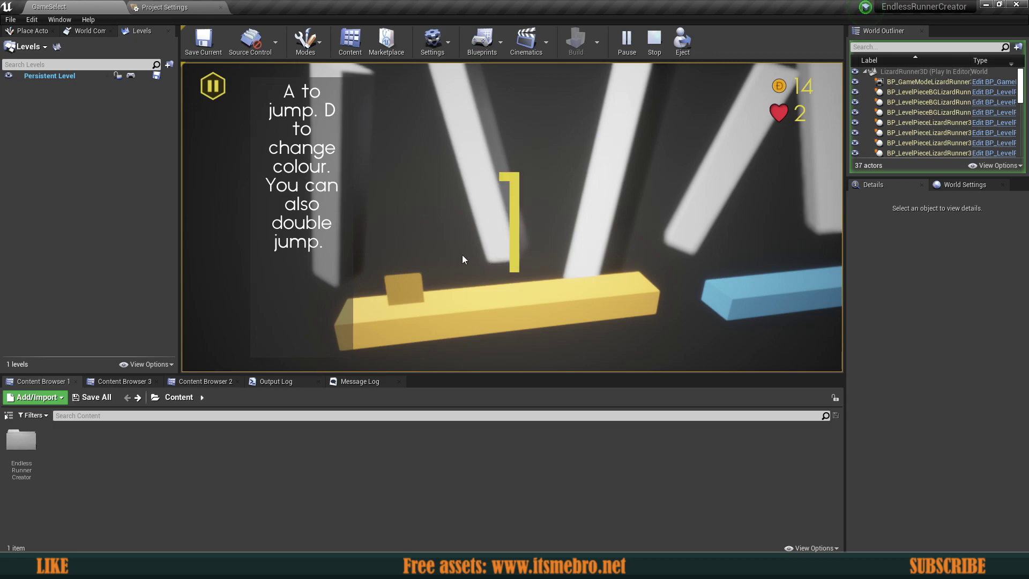
key("a")
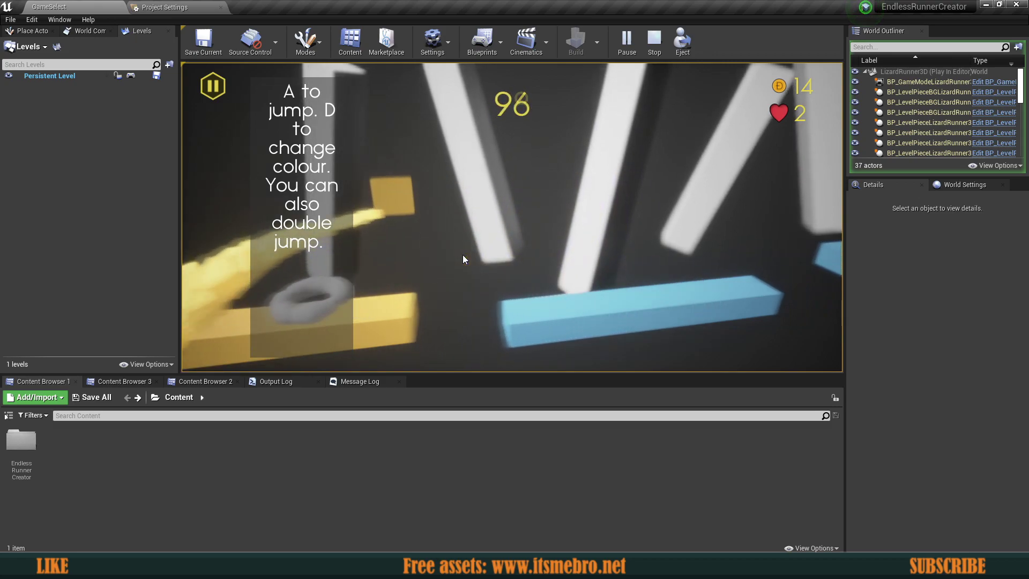
key("d")
key("d")
key("d")
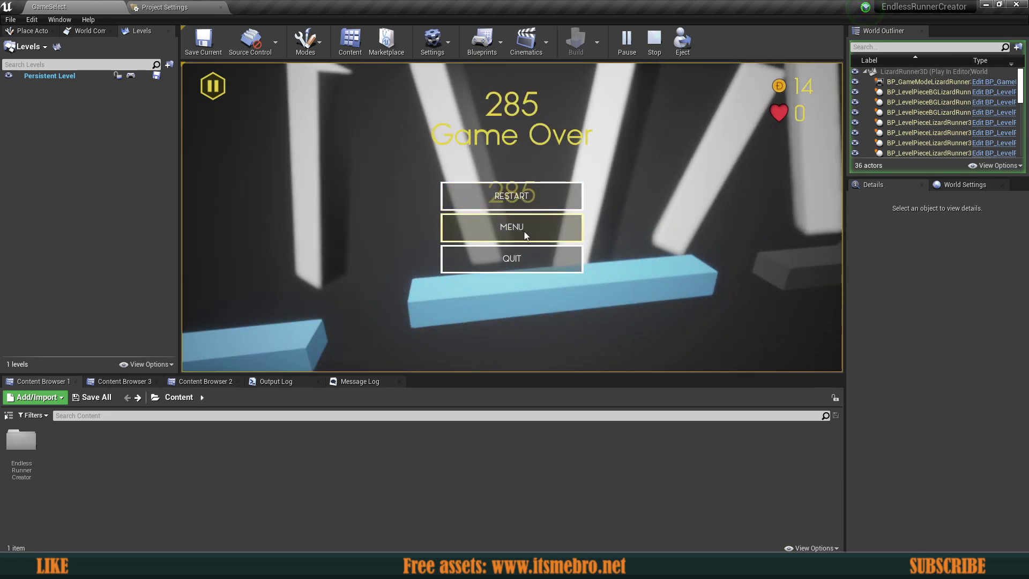
left_click(524, 227)
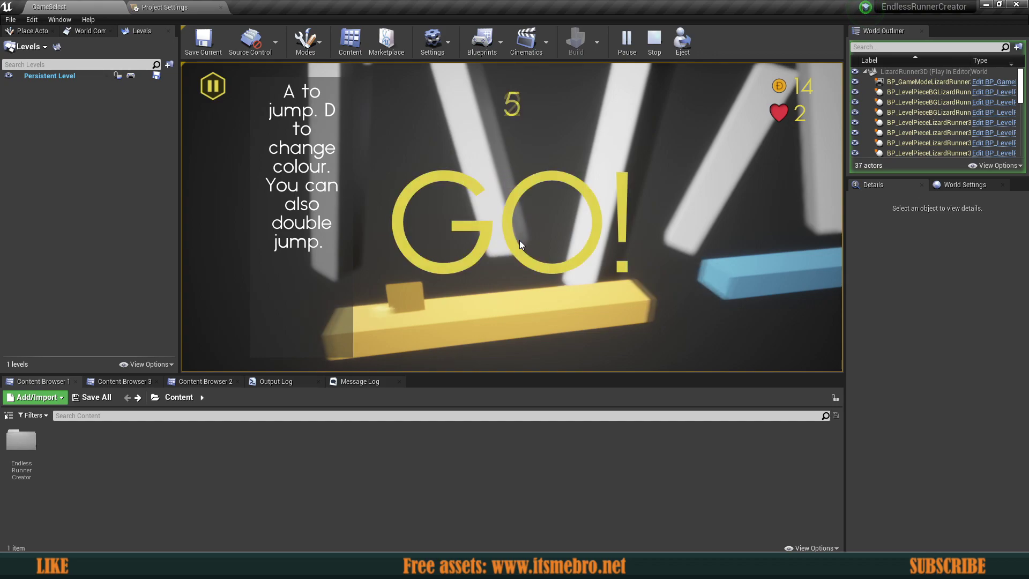
Replay Lizard Runner 3D, matching the cube's colour to the platforms while jumping, and return to the game selection menu.
key("a")
key("d")
key("a")
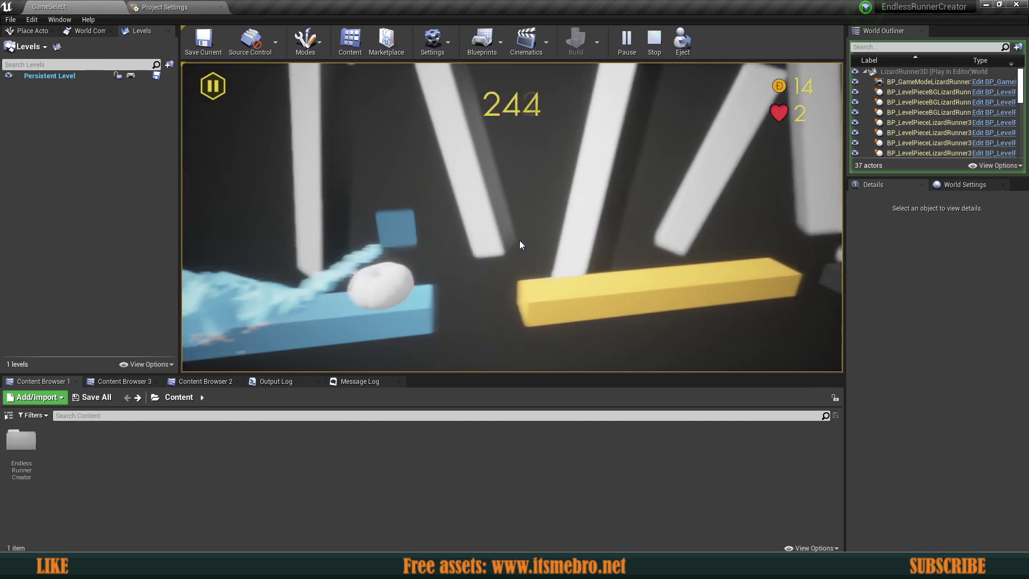
key("d")
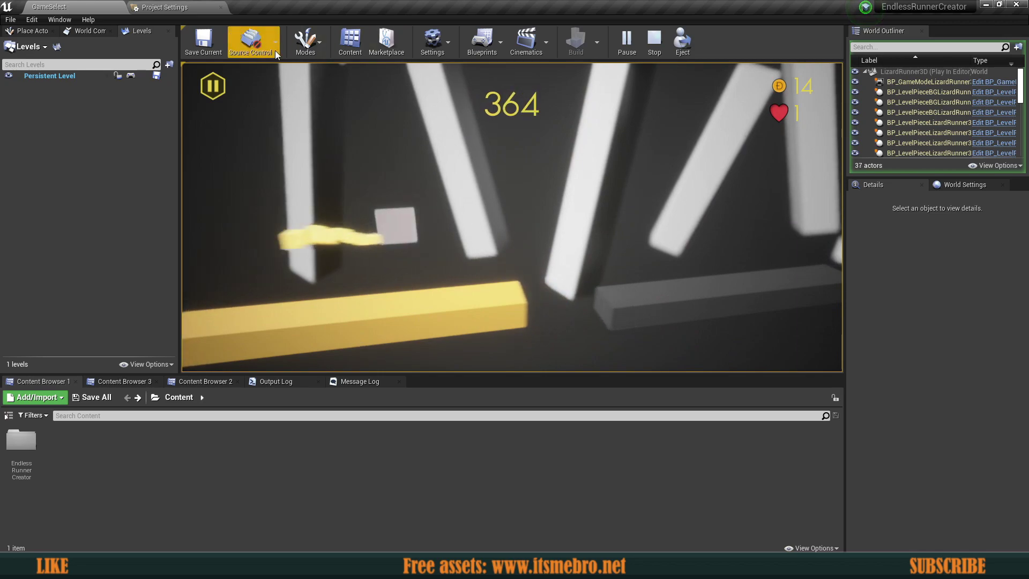
left_click(210, 86)
left_click(443, 242)
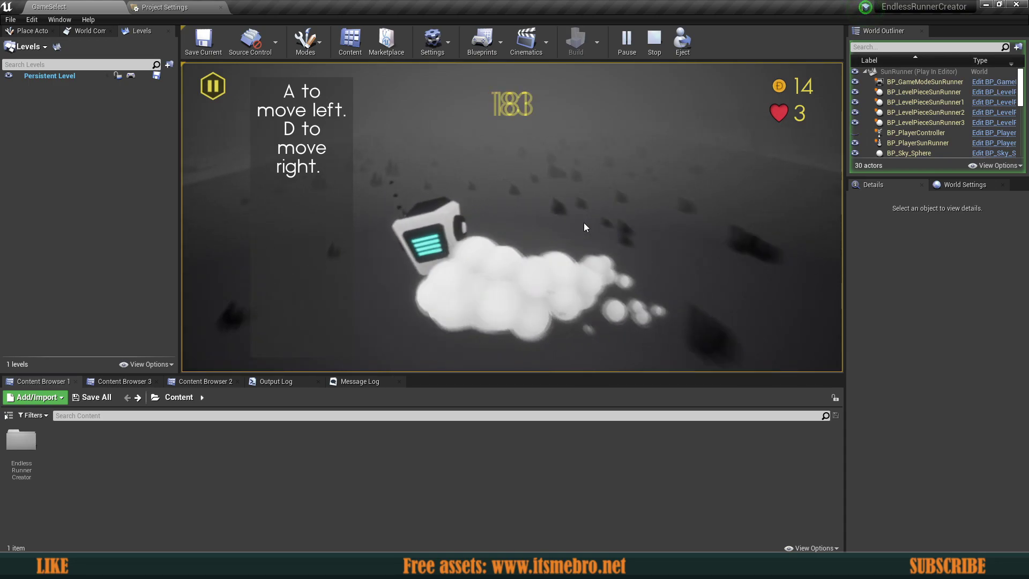
Test Sun Runner by steering the robot left and right, pause the run, and return to the game selection menu.
key("a")
key("d")
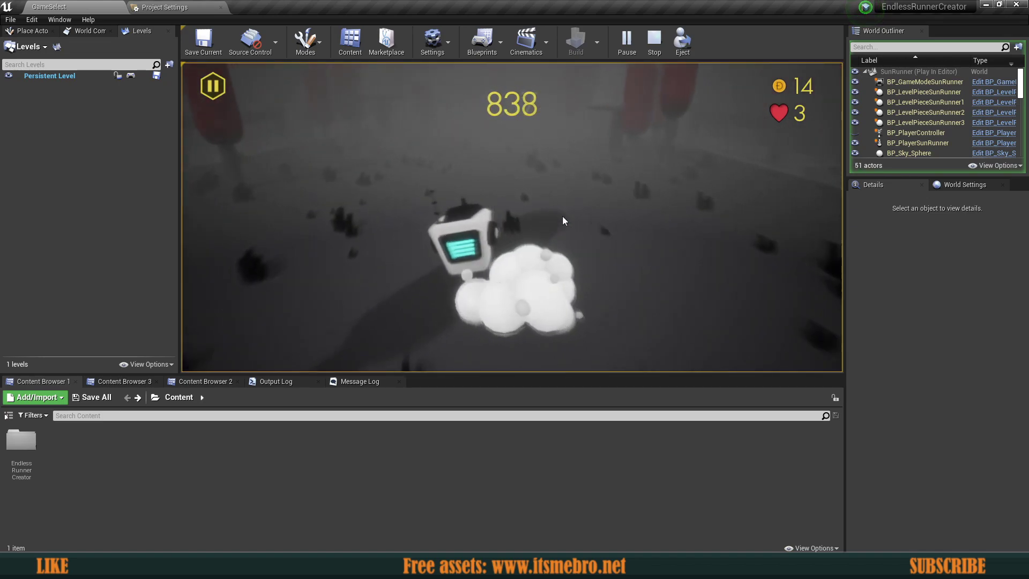
left_click(228, 103)
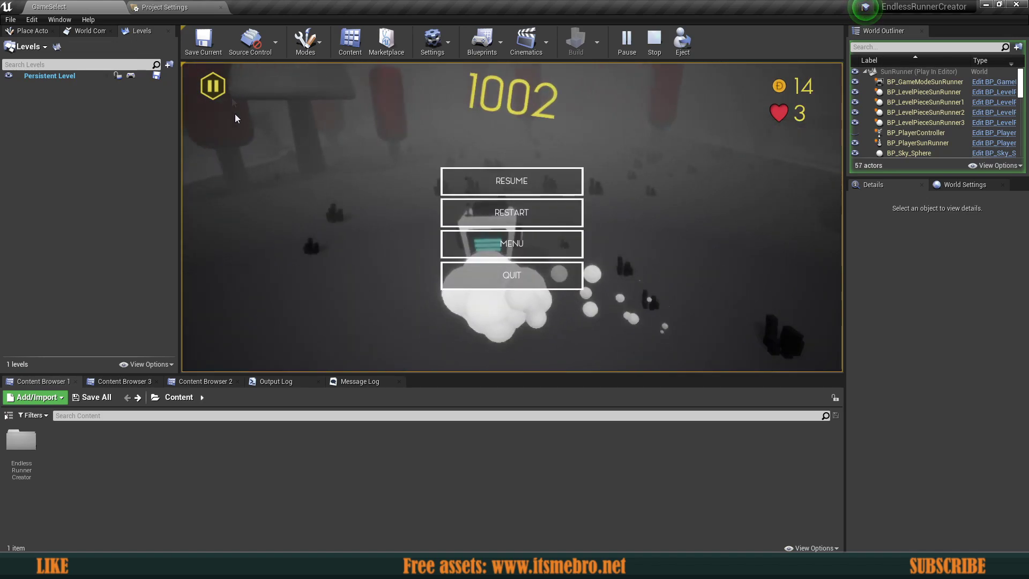
left_click(489, 257)
Start Vertical Runner and test swapping the player square between the two walls.
left_click(339, 296)
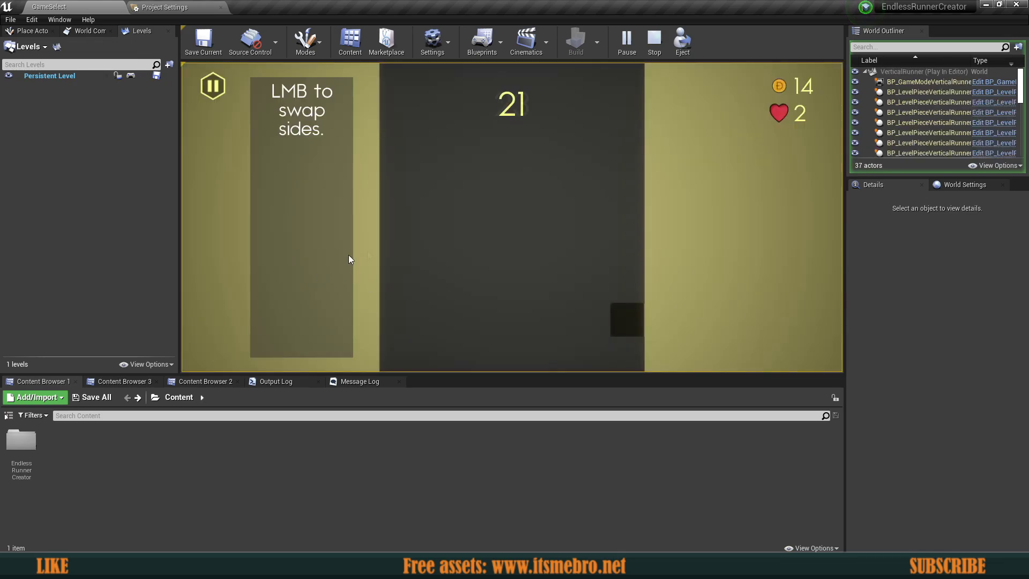
left_click(552, 266)
left_click(552, 266)
left_click(509, 262)
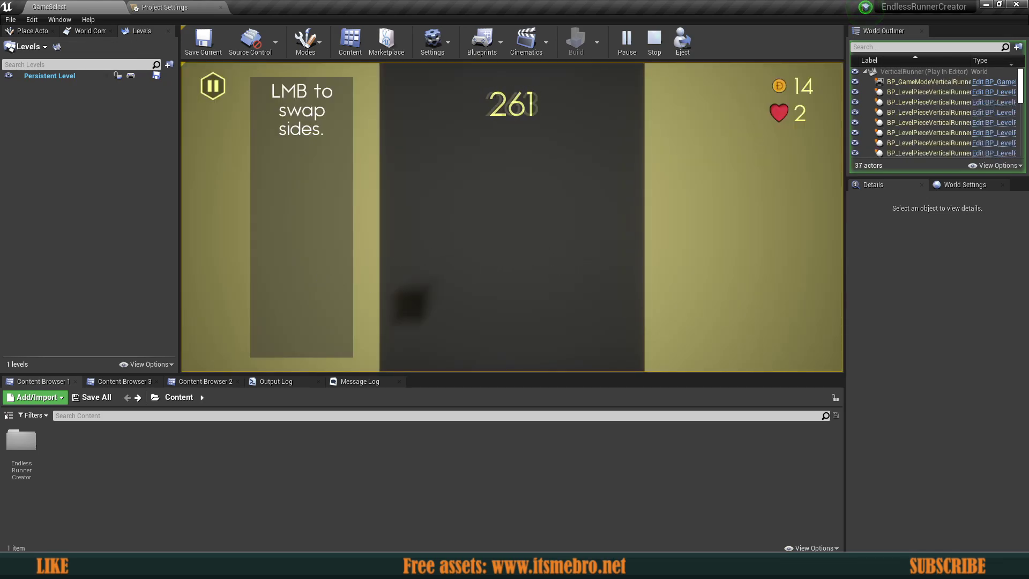
Keep playing Vertical Runner, switching the square between walls to dodge the orange obstacles, and end the play session.
left_click(468, 259)
left_click(476, 260)
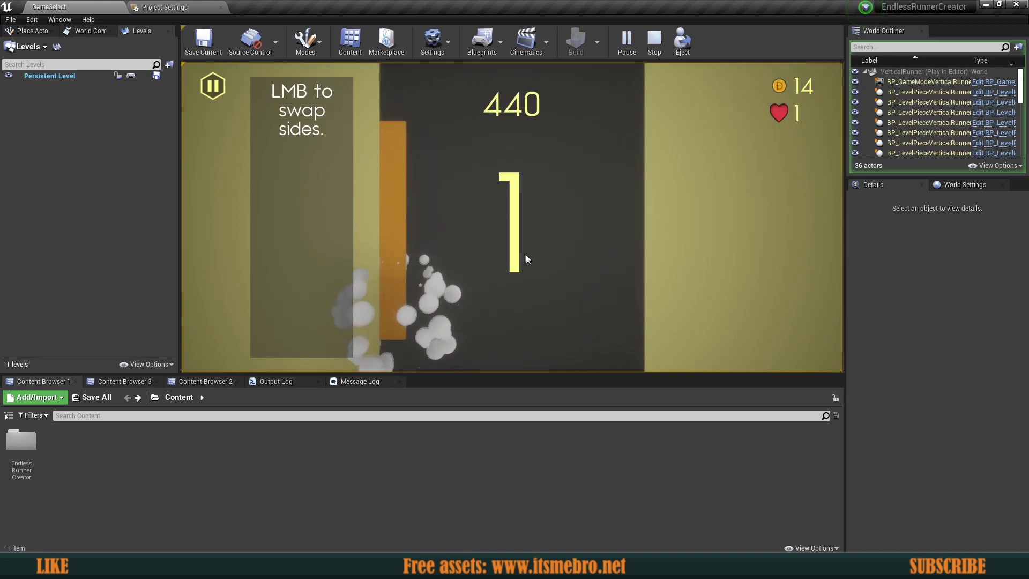
left_click(509, 209)
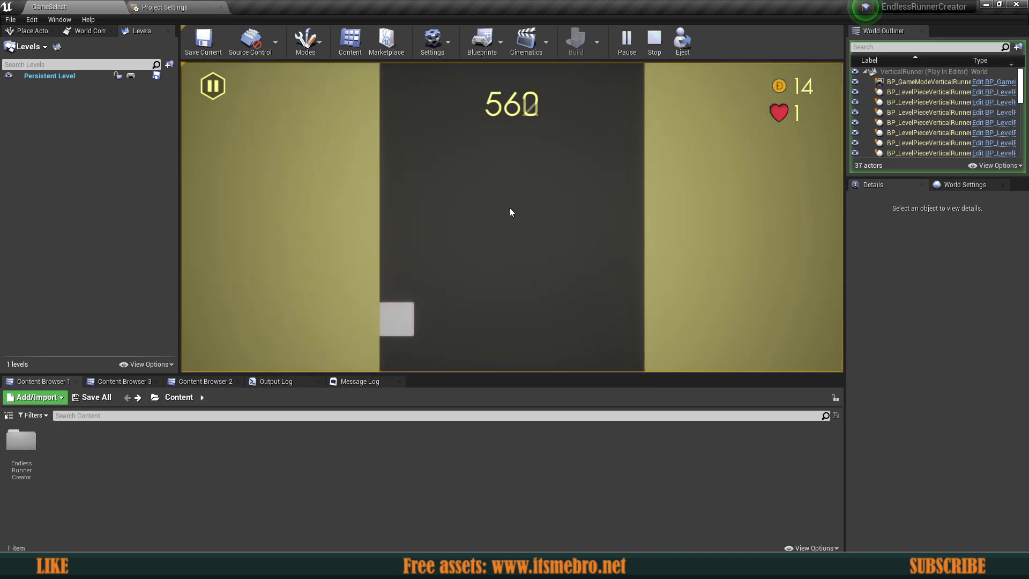
left_click(572, 229)
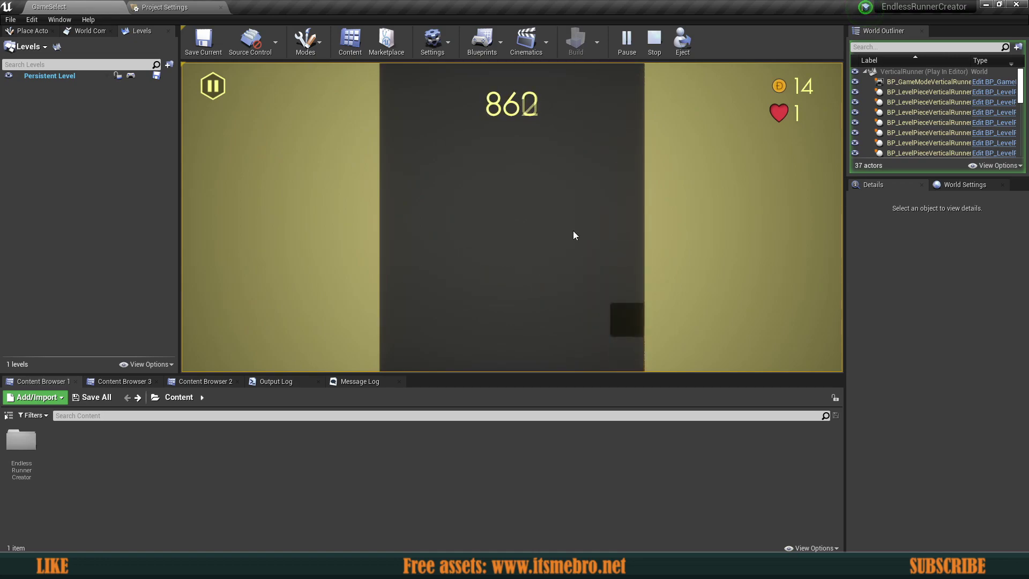
left_click(573, 231)
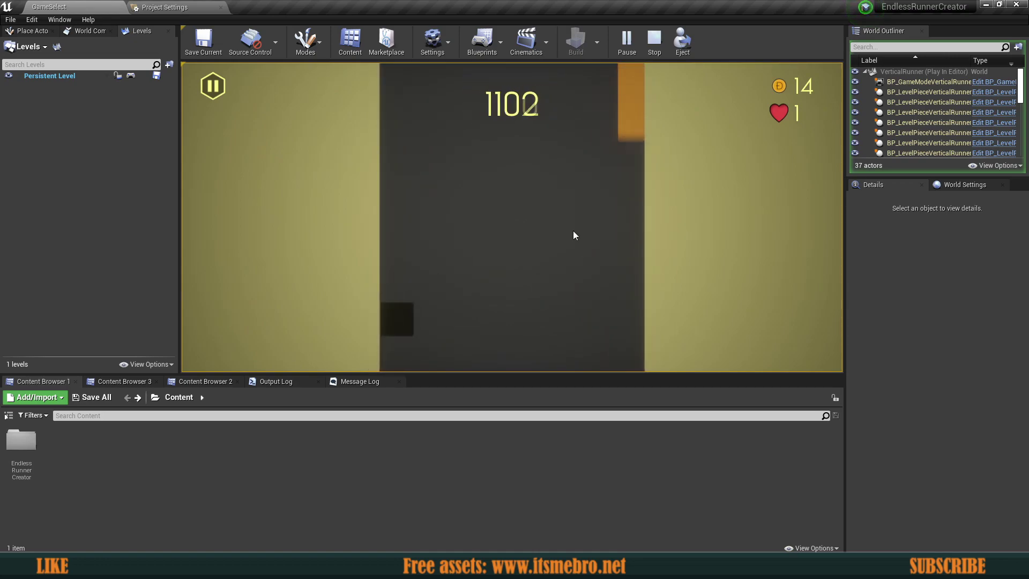
left_click(573, 230)
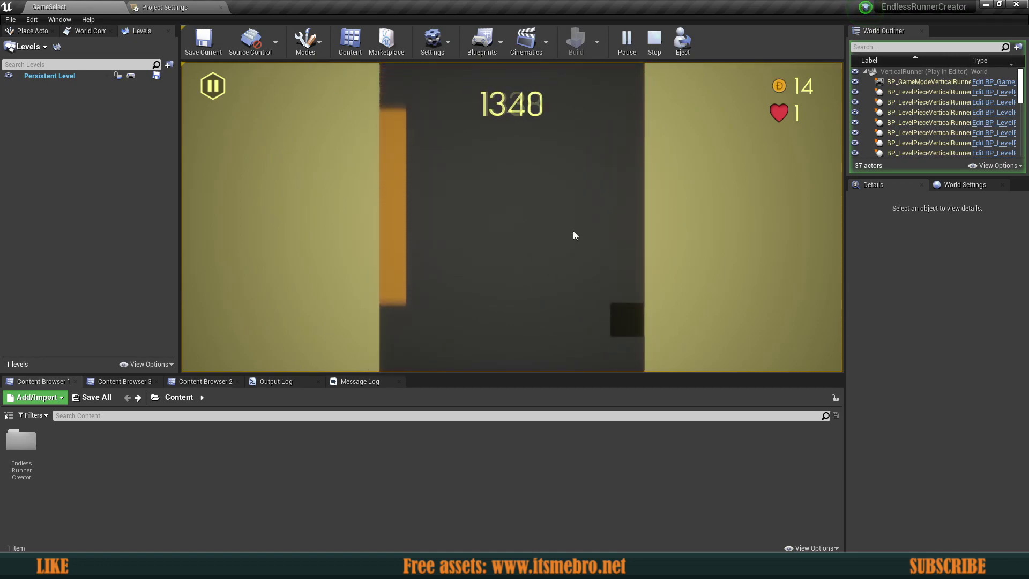
left_click(573, 231)
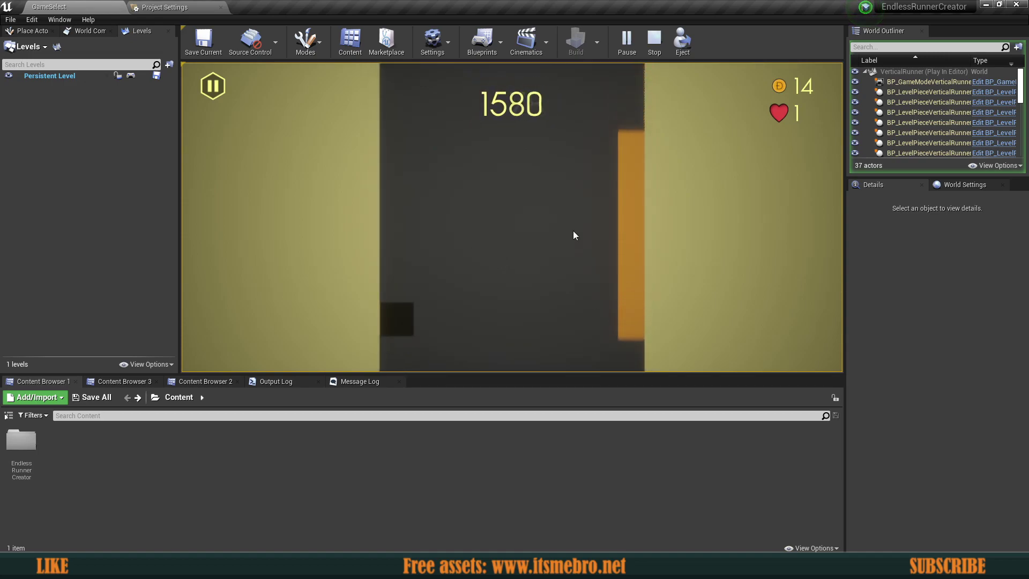
left_click(573, 230)
left_click(573, 231)
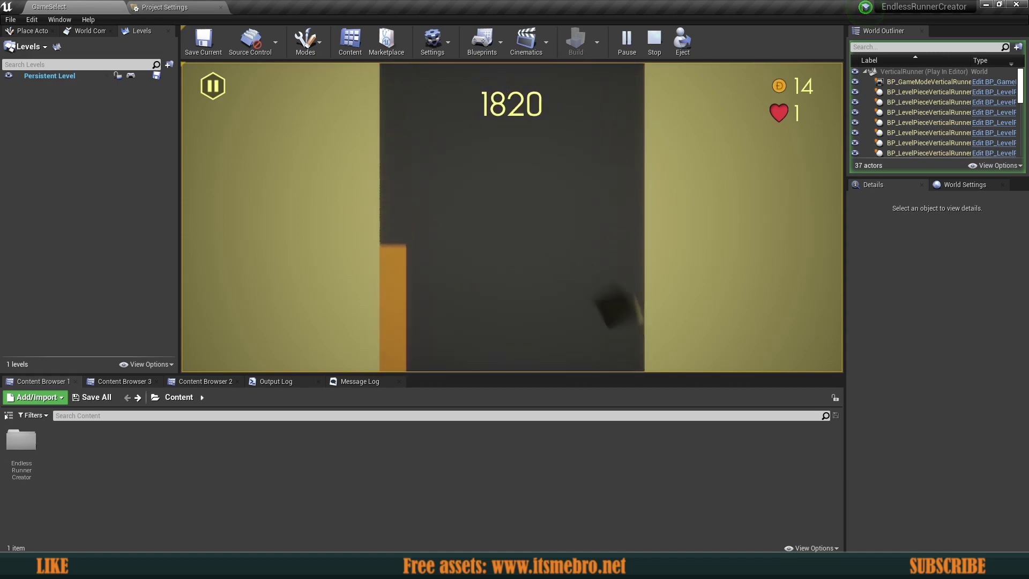
left_click(573, 232)
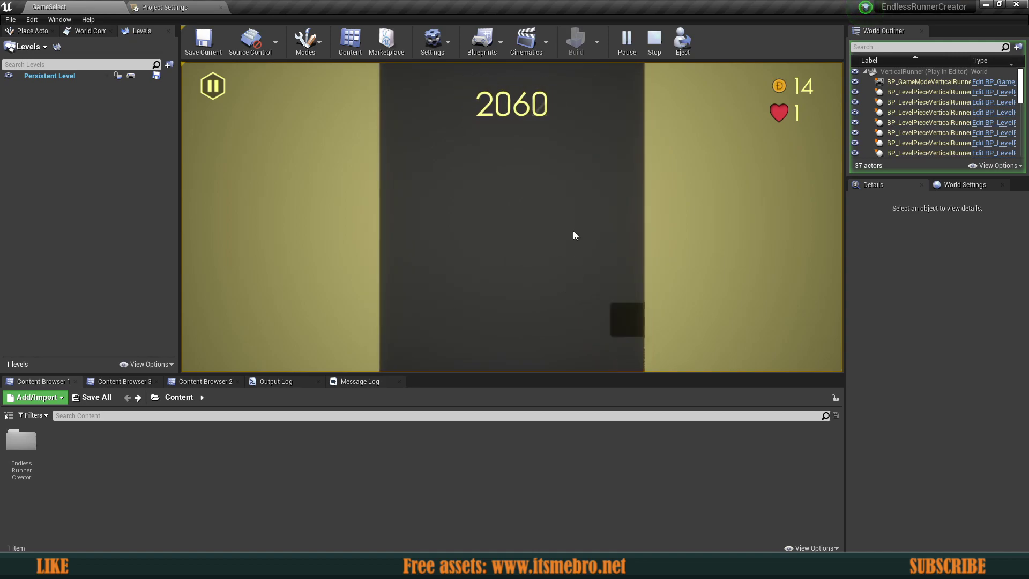
left_click(574, 233)
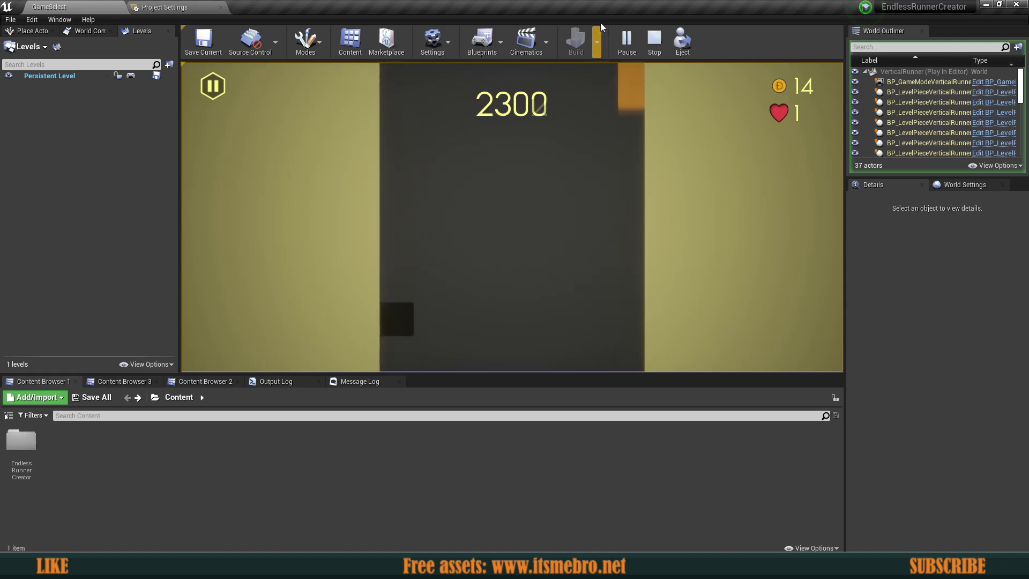
left_click(655, 42)
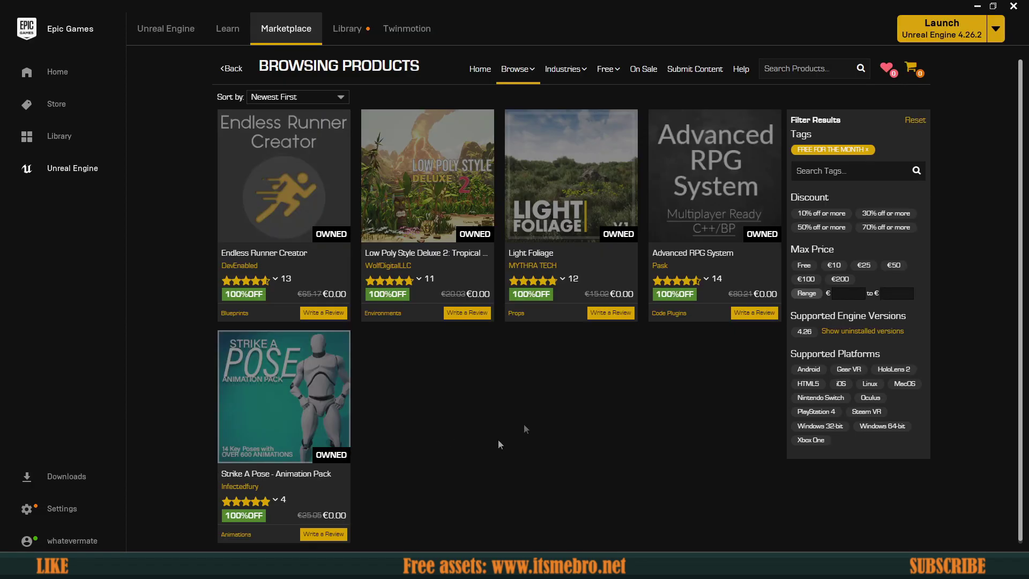
Switch to the FootstepTest project in Unreal Editor, which holds the Strike A Pose animations.
mouse_move(375, 545)
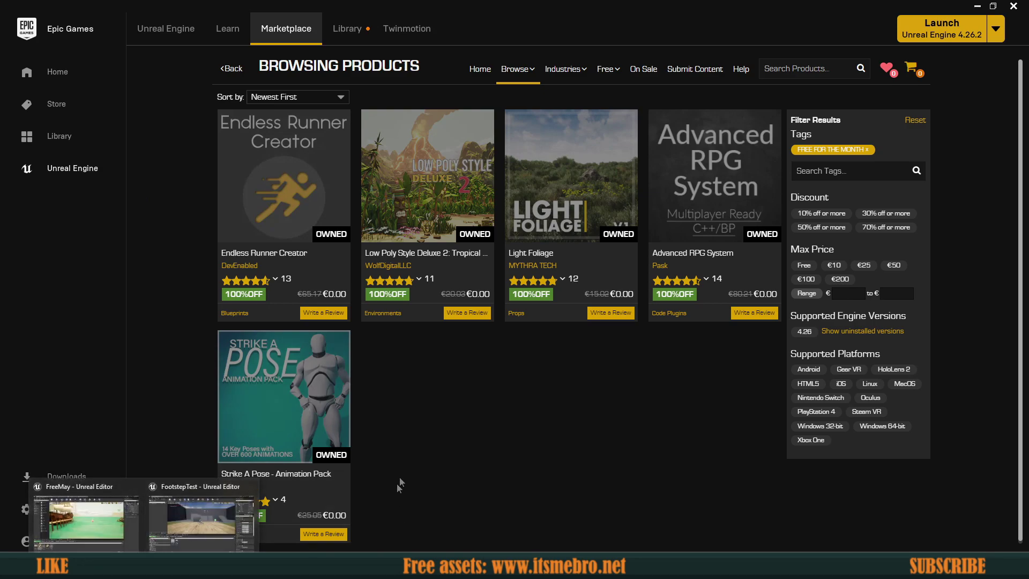
scroll(271, 396, "down", 1)
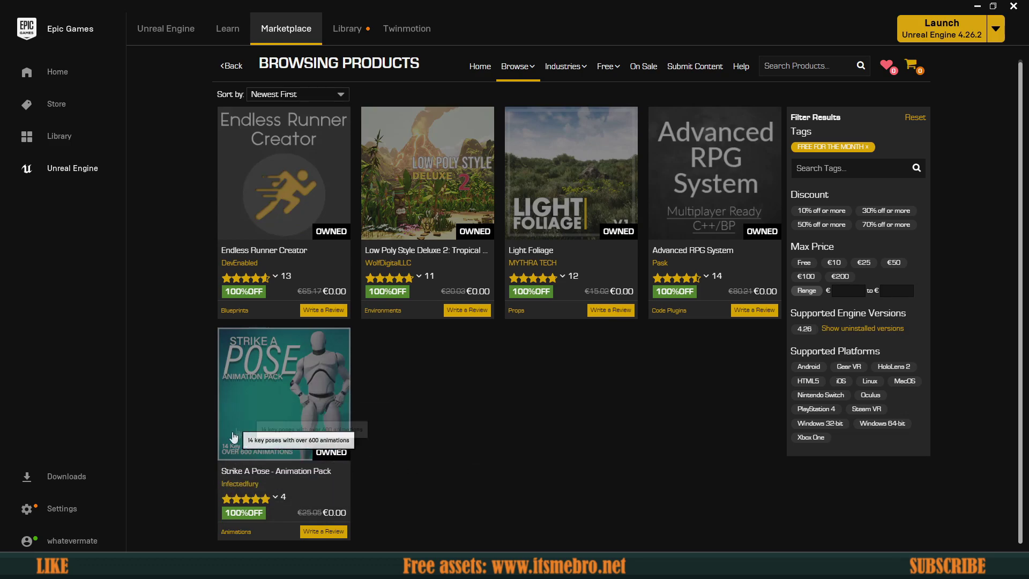
left_click(197, 526)
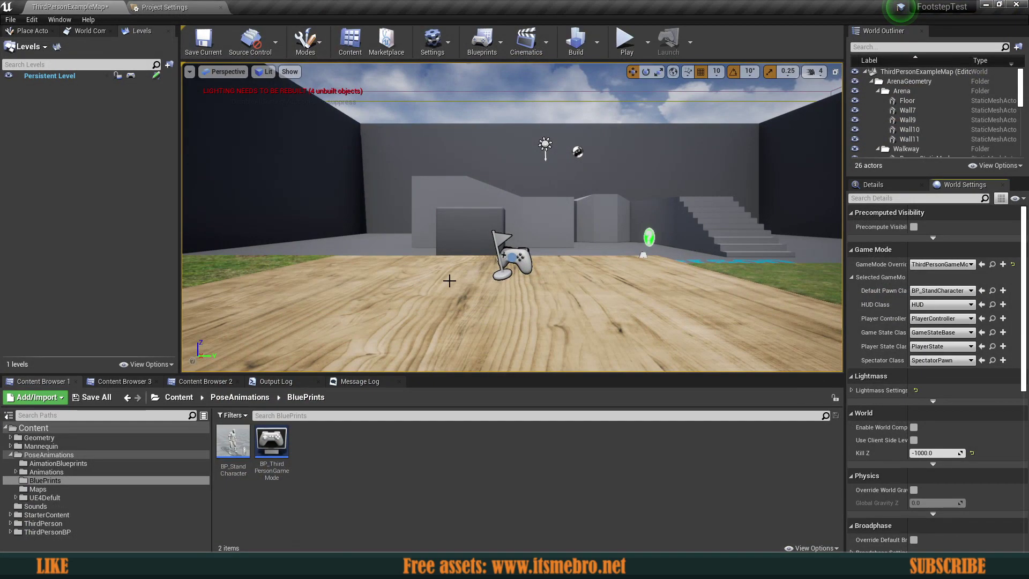
Start a play test, stop it to reduce the number of players in the multiplayer options, and play the level again.
left_click(627, 48)
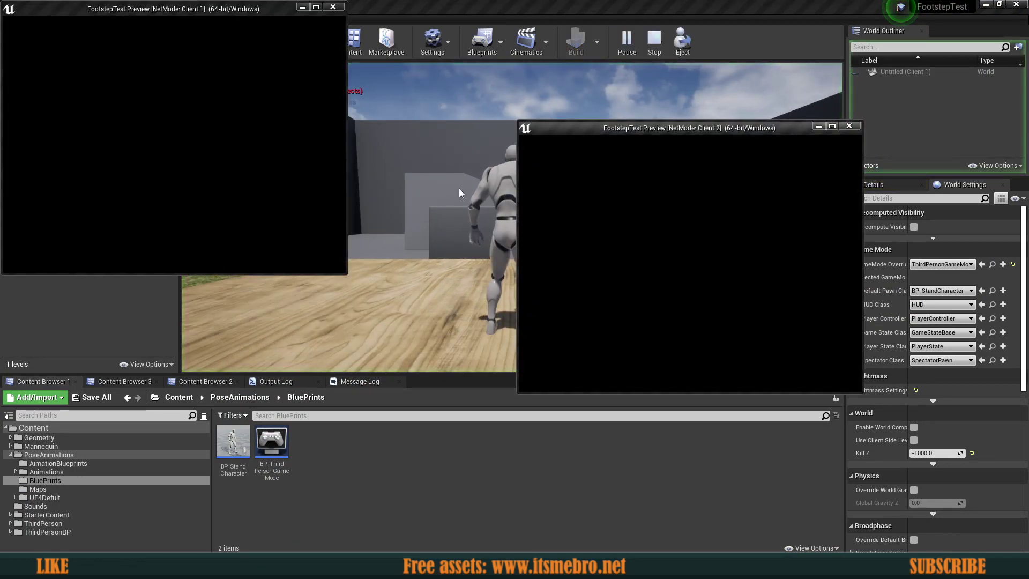
left_click(655, 42)
left_click(648, 46)
left_click(731, 222)
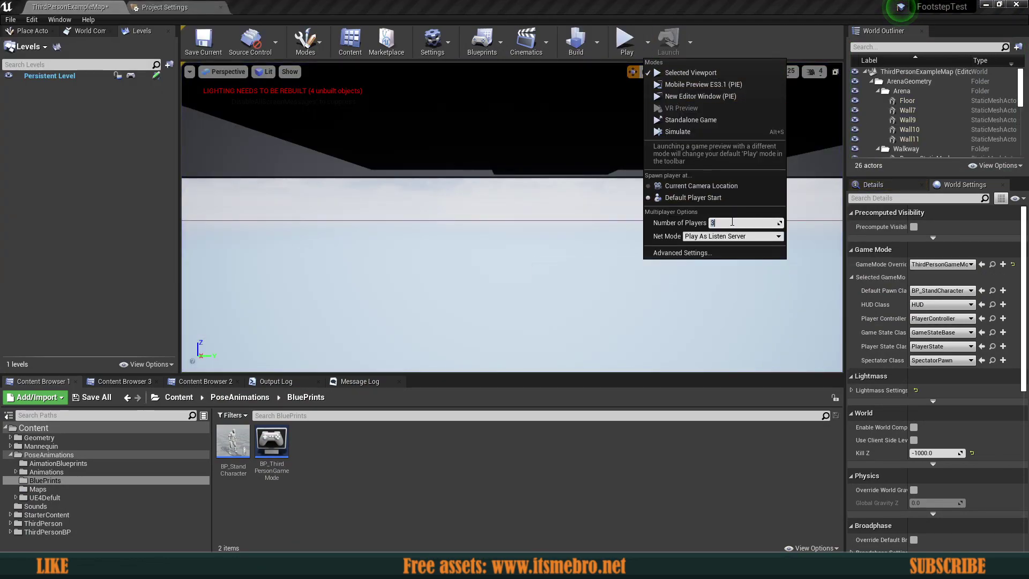
left_click(625, 47)
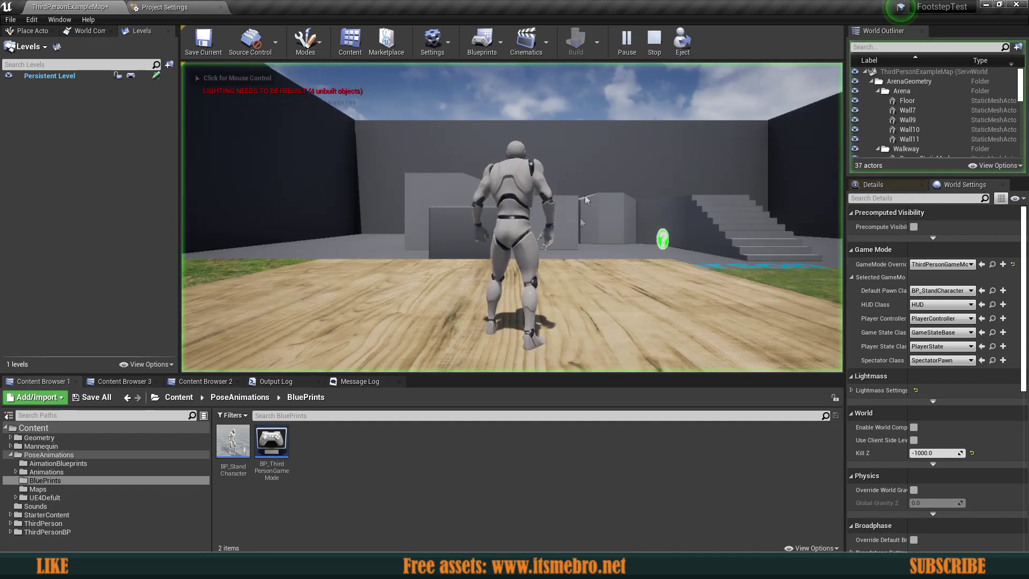
Preview the mannequin's poses and movement by walking it in different directions around the arena, and end the play session.
key("s")
key("s")
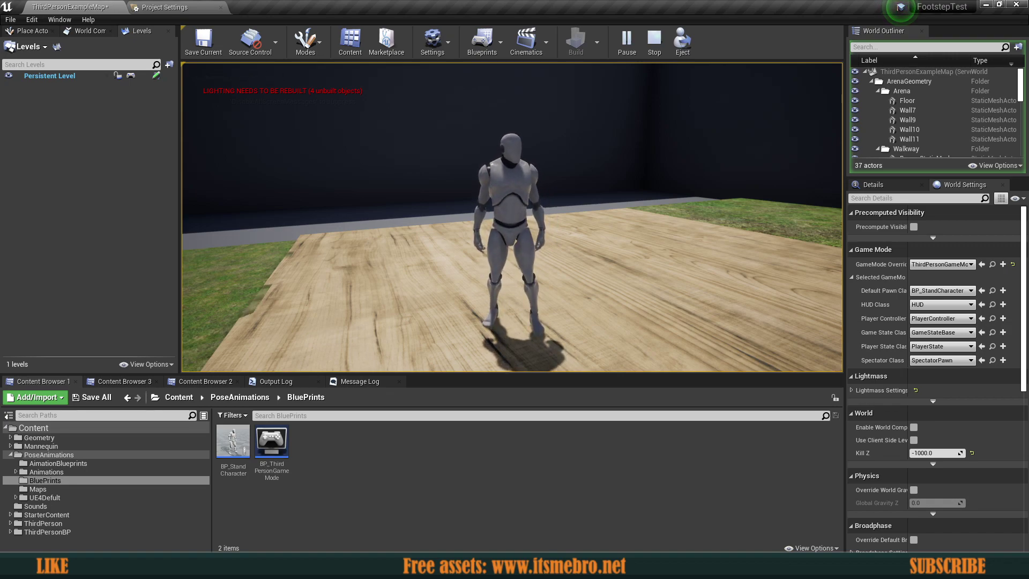
key("a")
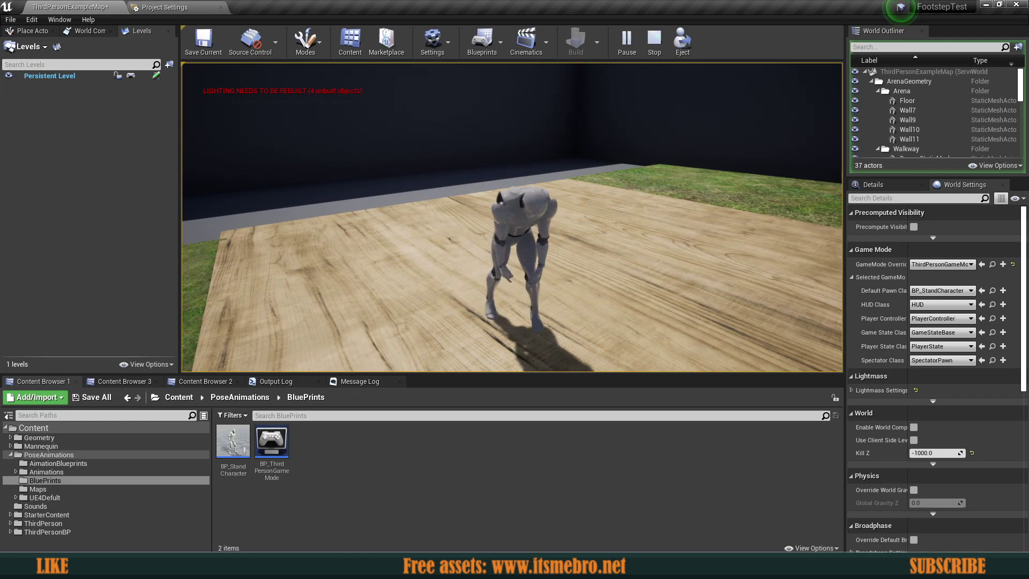
key("a")
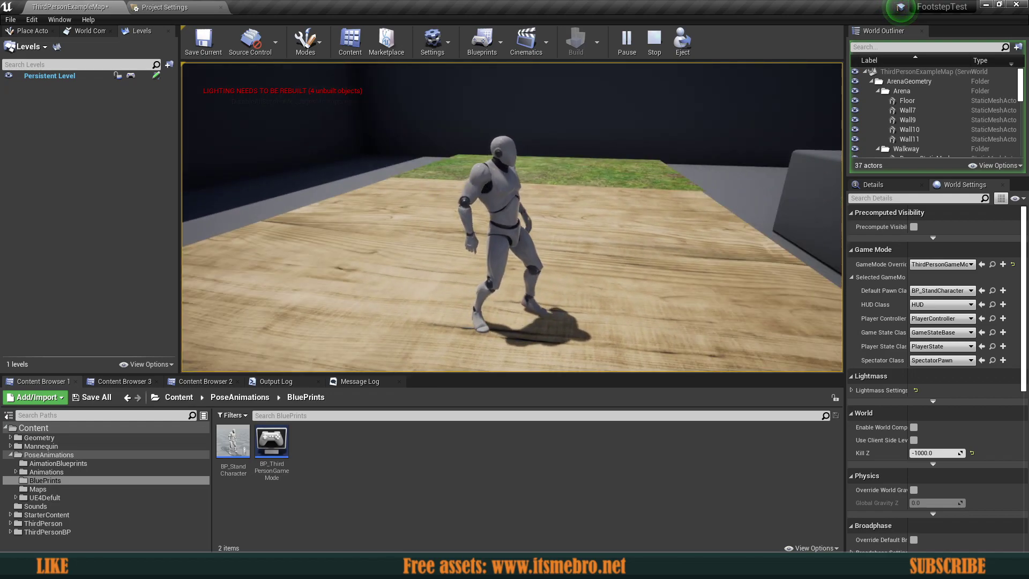
key("s")
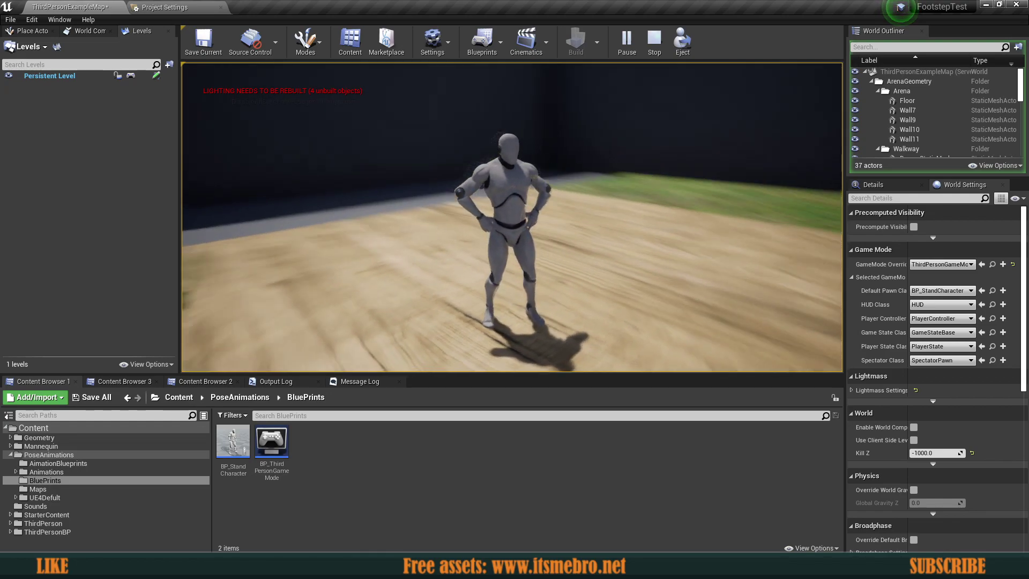
key("d")
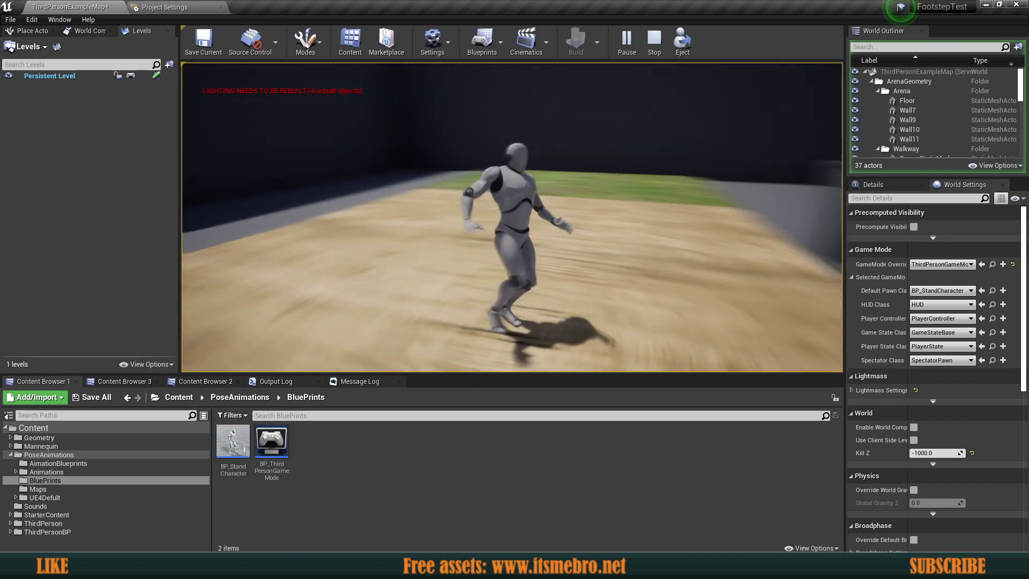
key("s")
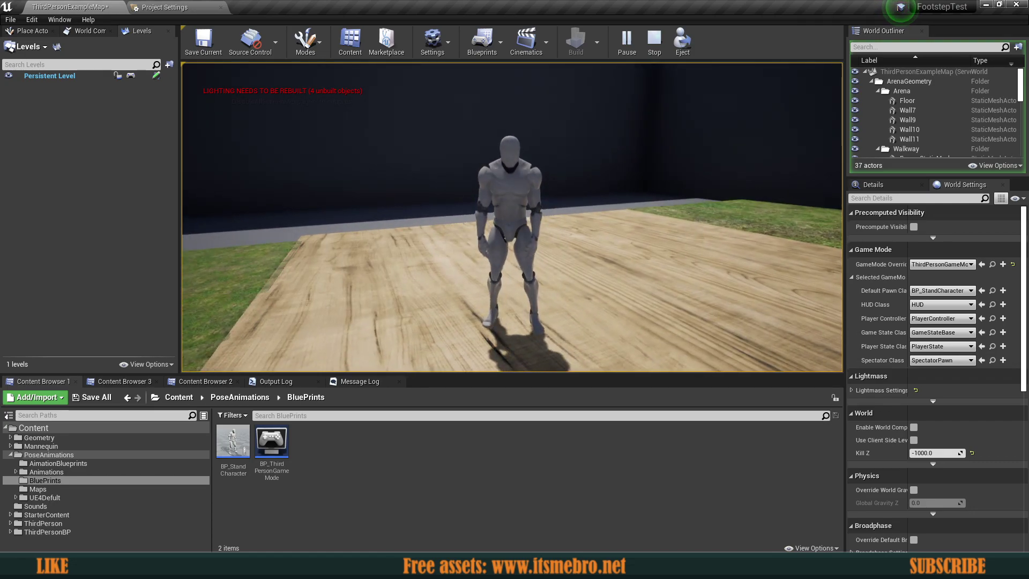
key("a")
key("a")
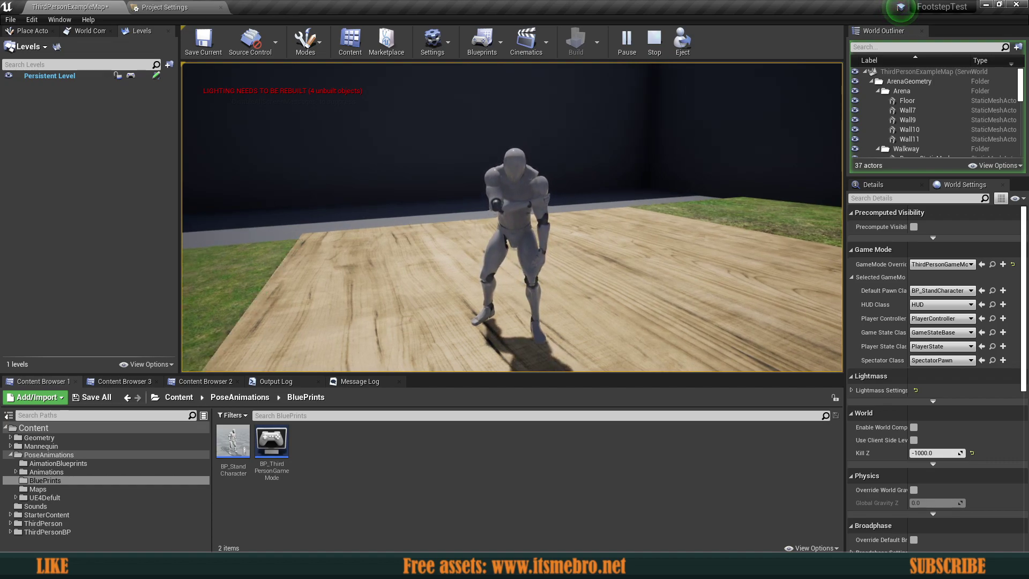
key("w")
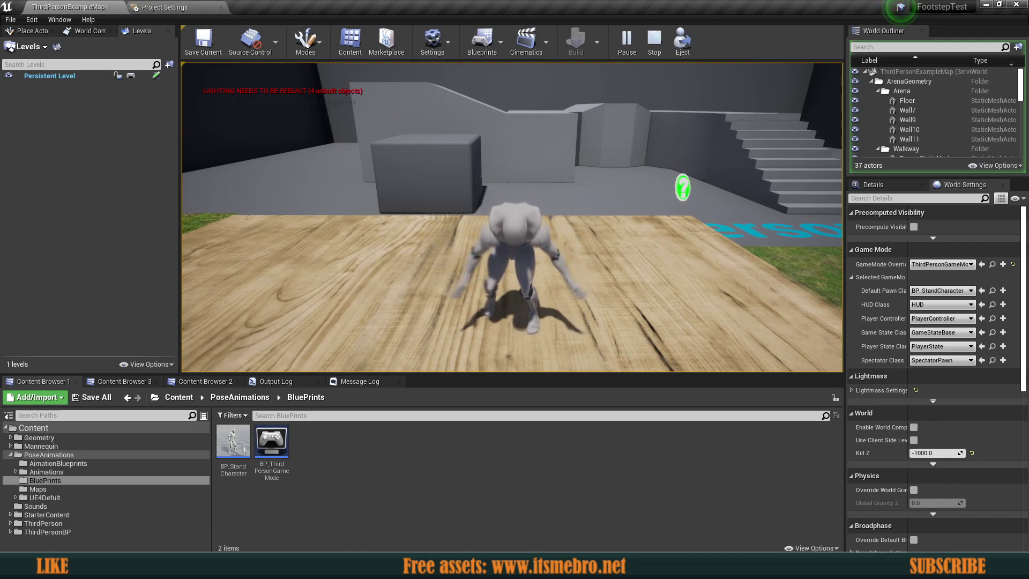
key("d")
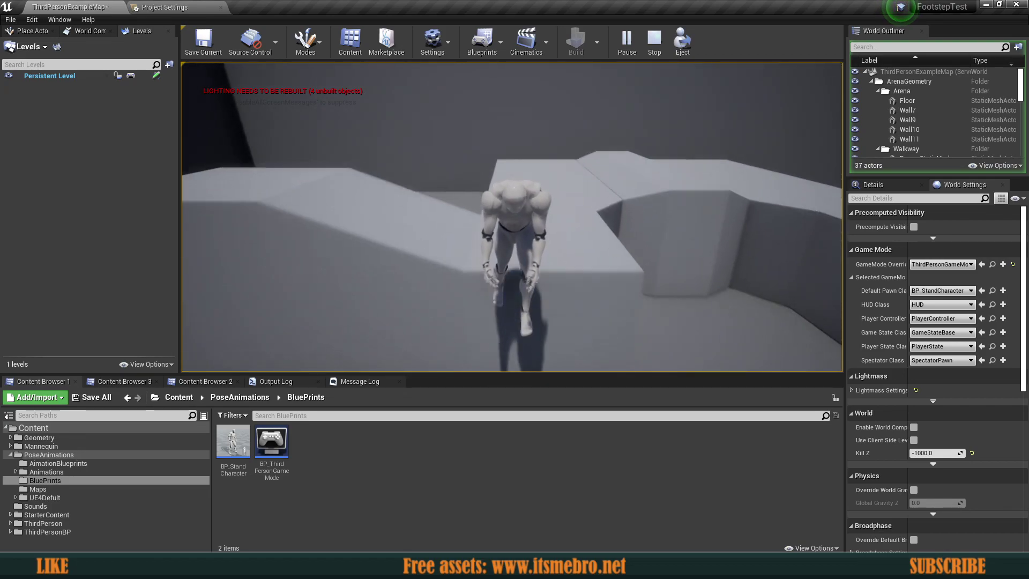
key("Escape")
Browse the PoseAnimations folder, looking into AimationBlueprints and the Walks and MainPoses subfolders of Animations.
left_click(207, 455)
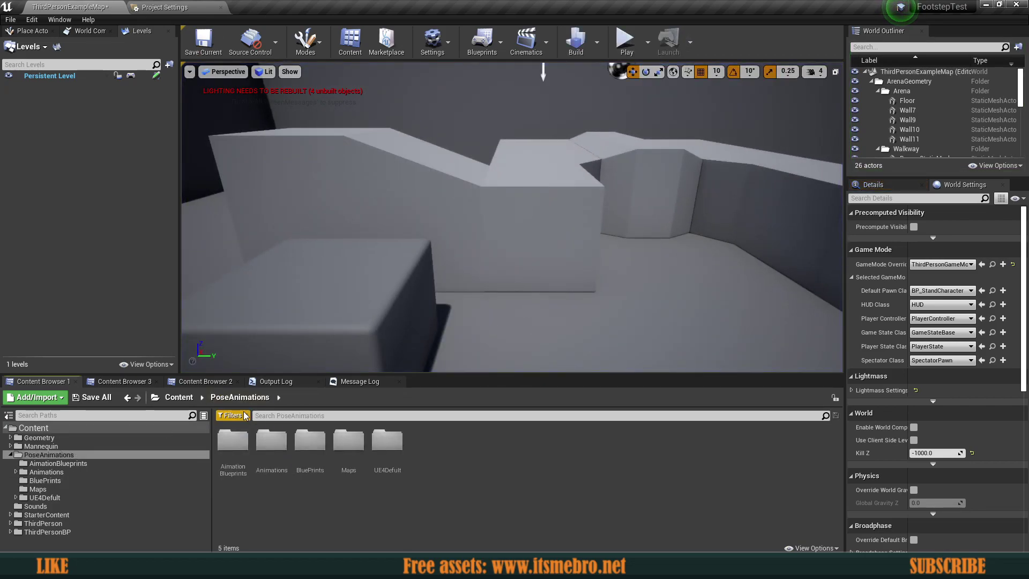
double_click(231, 449)
key("alt+Left")
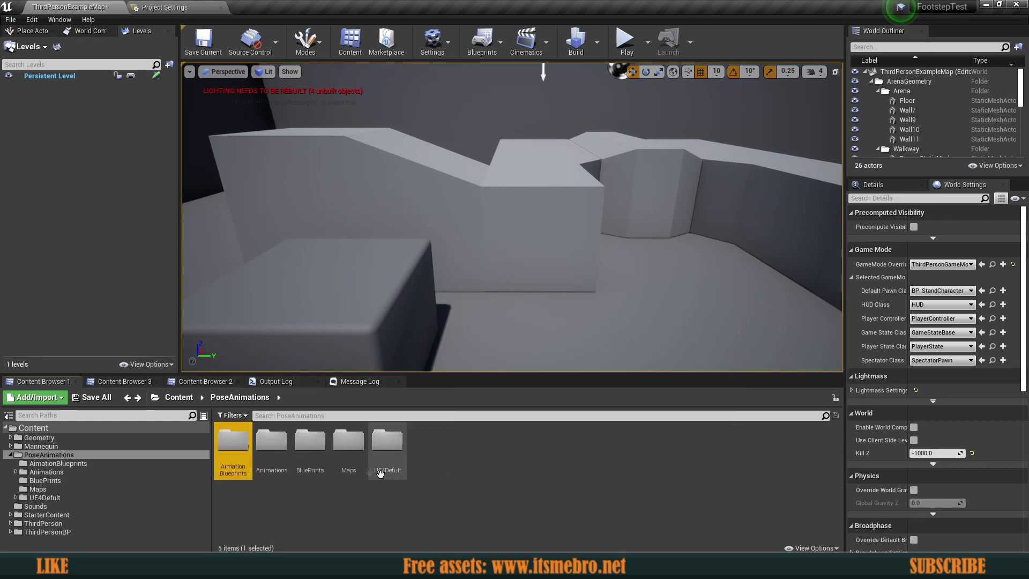
double_click(271, 448)
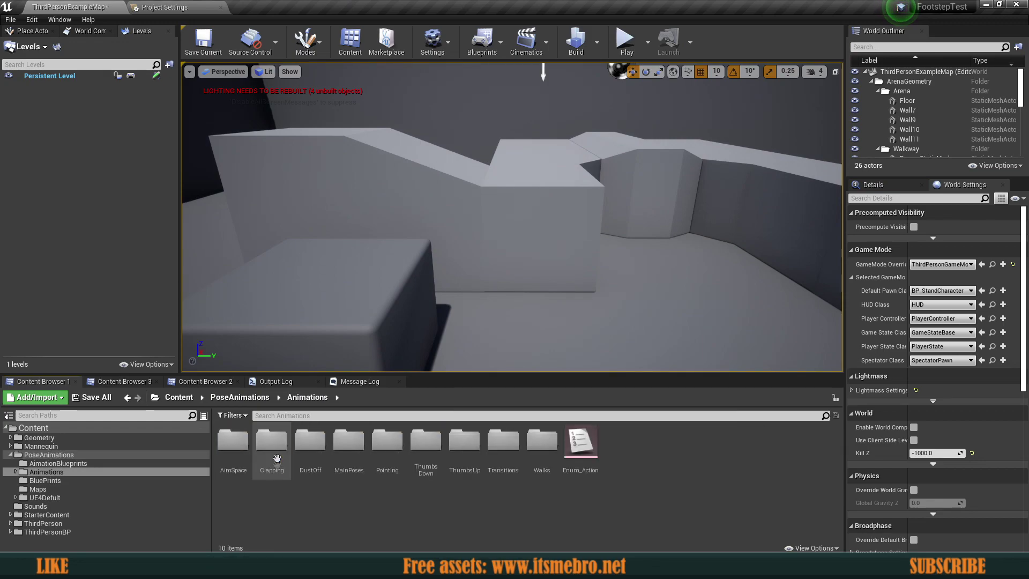
double_click(541, 442)
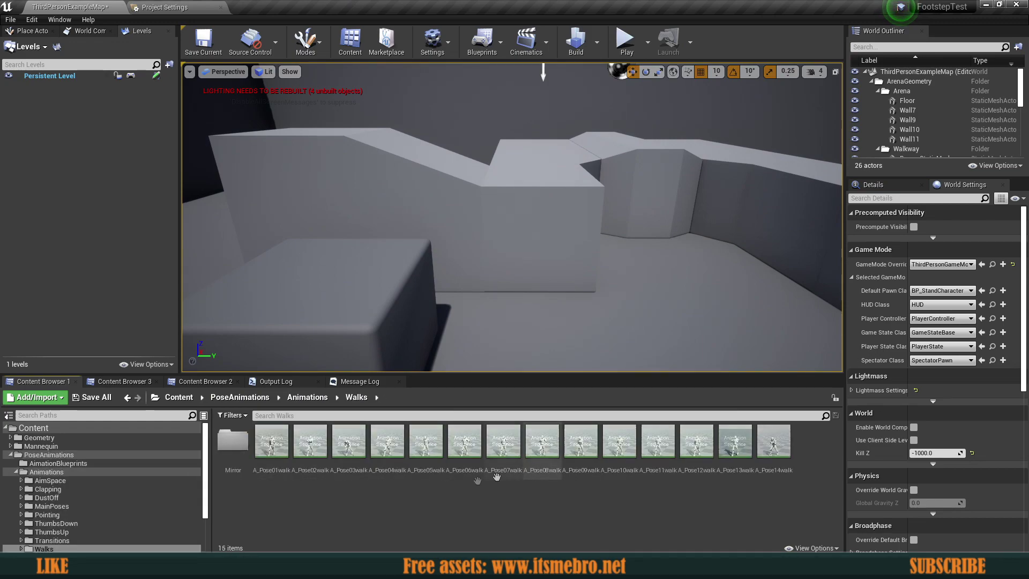
key("alt+Left")
double_click(349, 444)
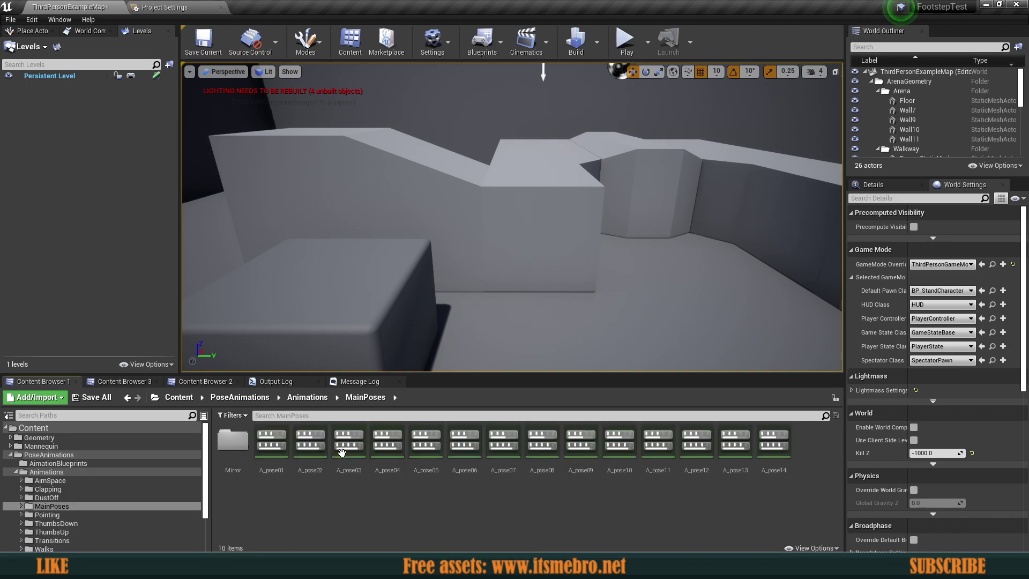
key("alt+Left")
key("alt+Left")
Open ABP_Transitions from the AimationBlueprints folder and examine its Event Graph and its Poses state machine.
double_click(246, 467)
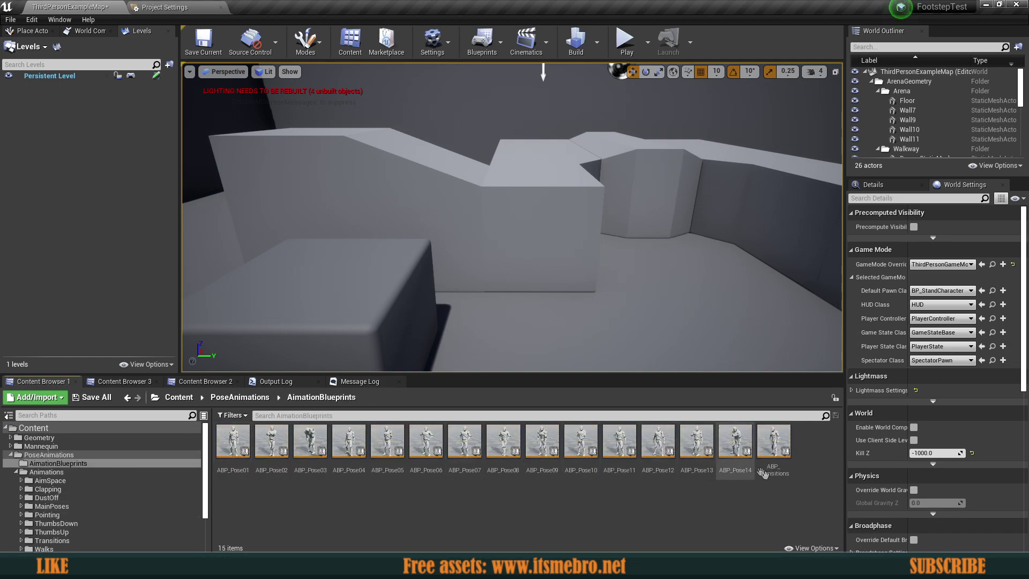
double_click(774, 436)
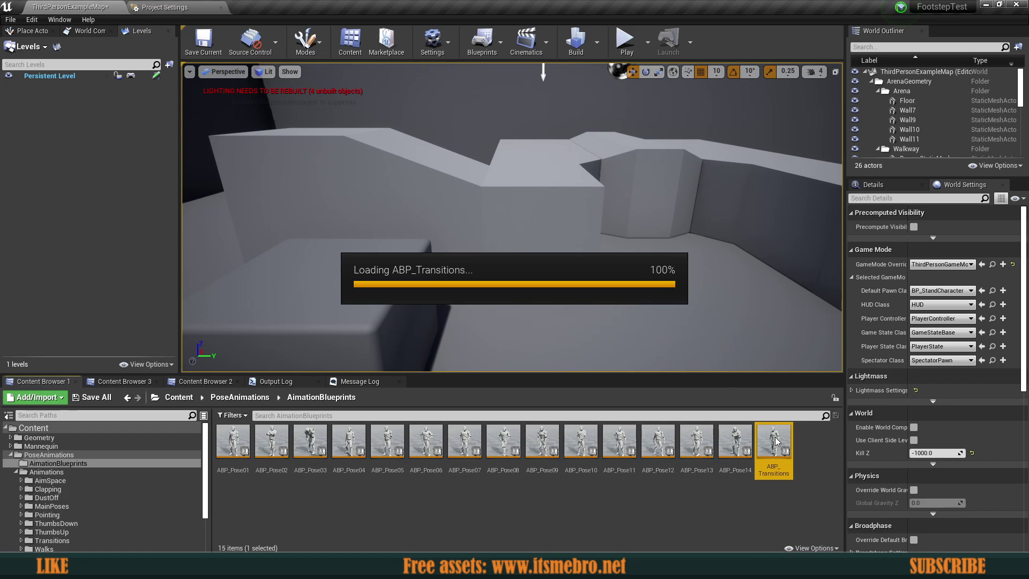
scroll(424, 102, "down", 6)
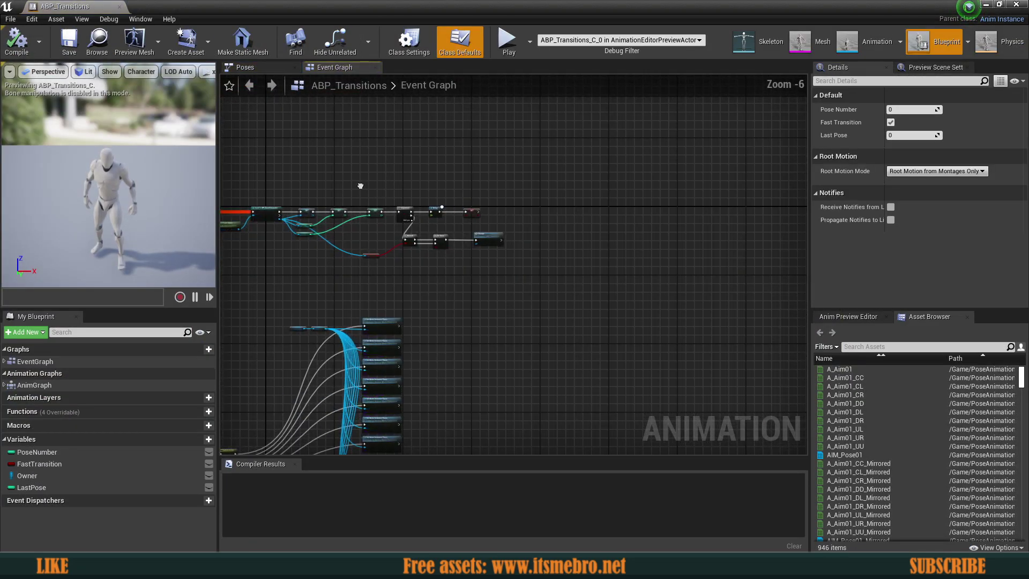
left_click(245, 67)
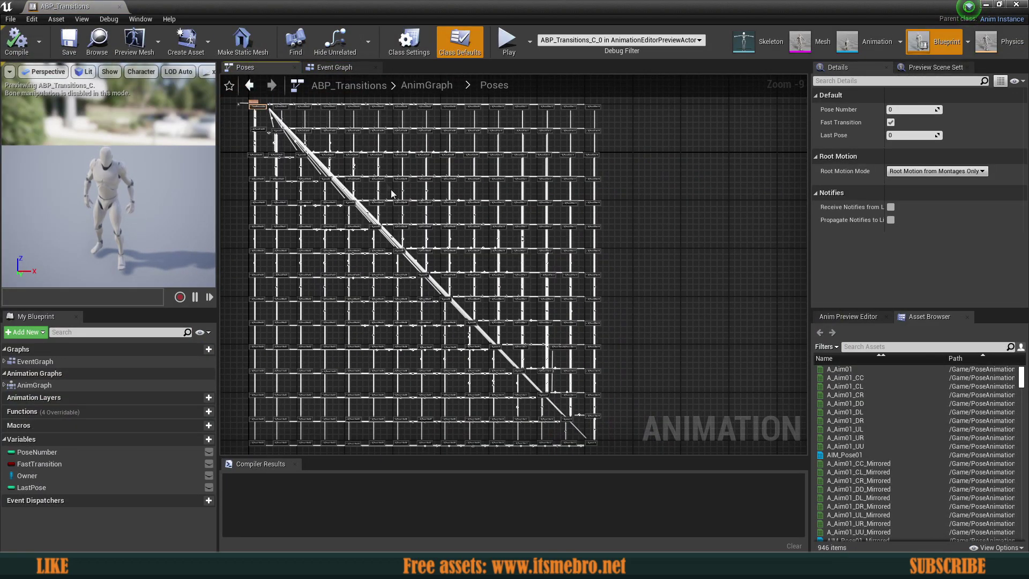
scroll(610, 255, "down", 4)
scroll(626, 261, "up", 5)
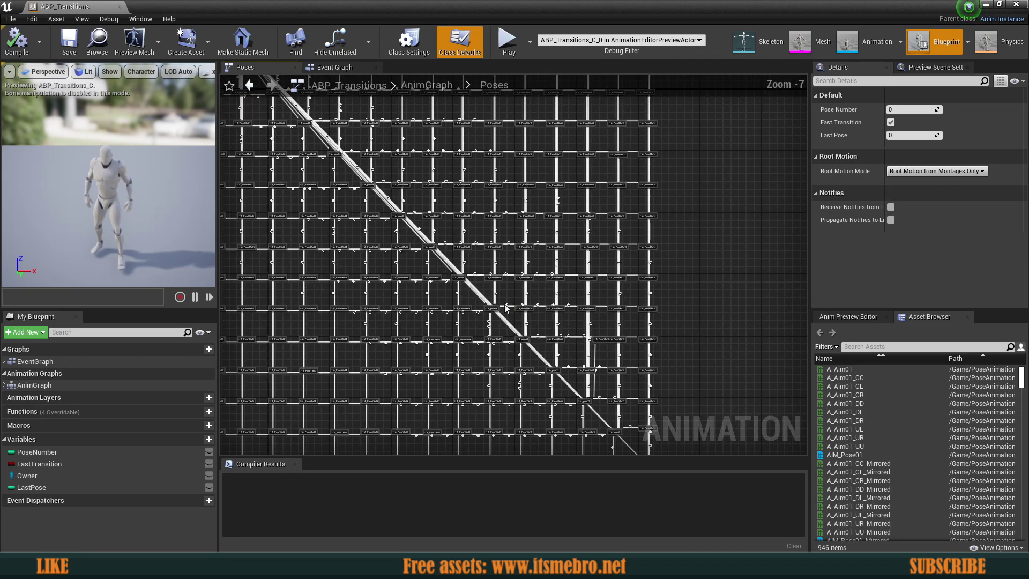
Examine the pose states and transitions across the whole Poses state machine, including the transition rule from A_Pose13to08 to A_pose08.
scroll(610, 300, "up", 4)
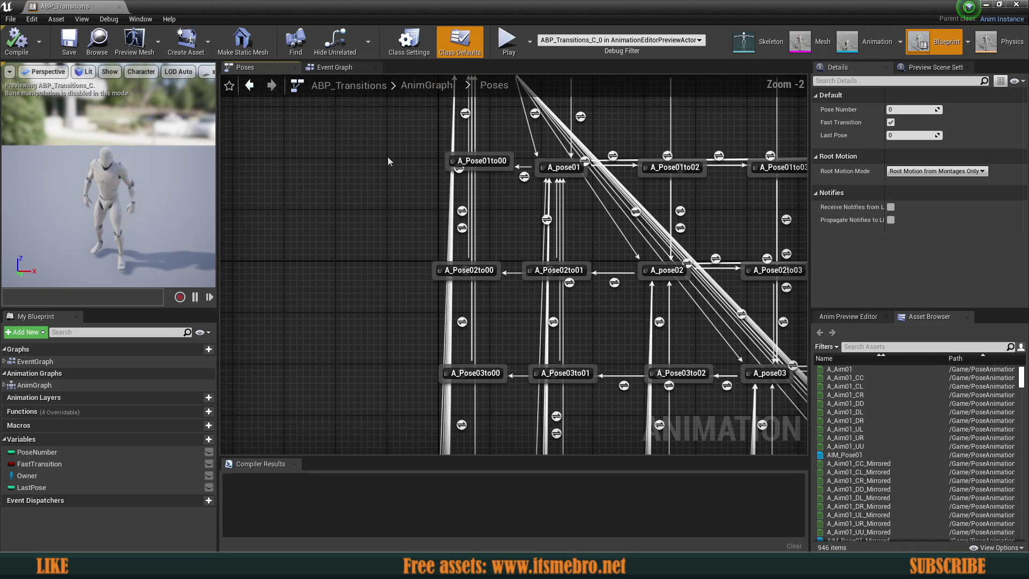
scroll(508, 280, "down", 4)
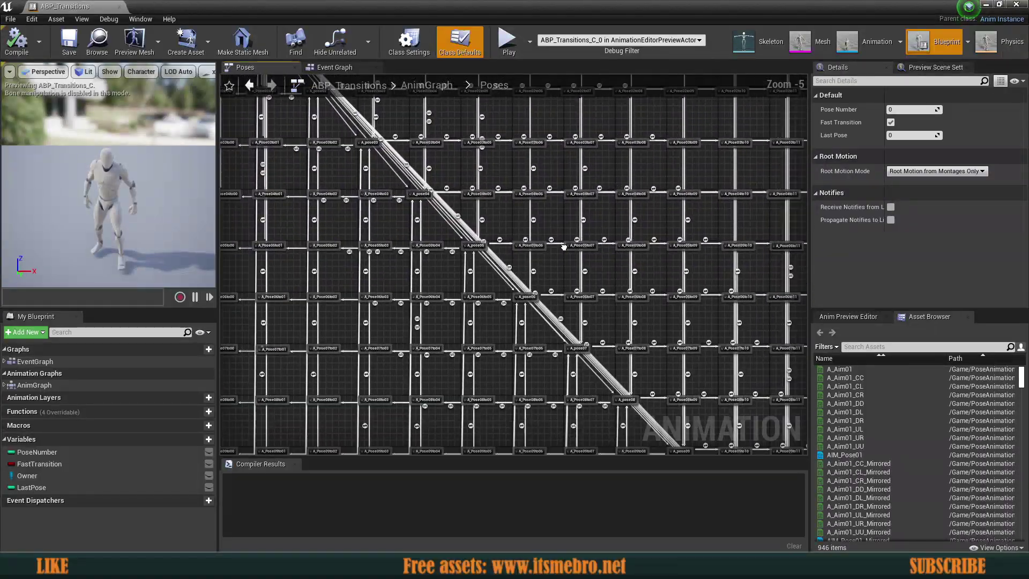
scroll(484, 264, "up", 5)
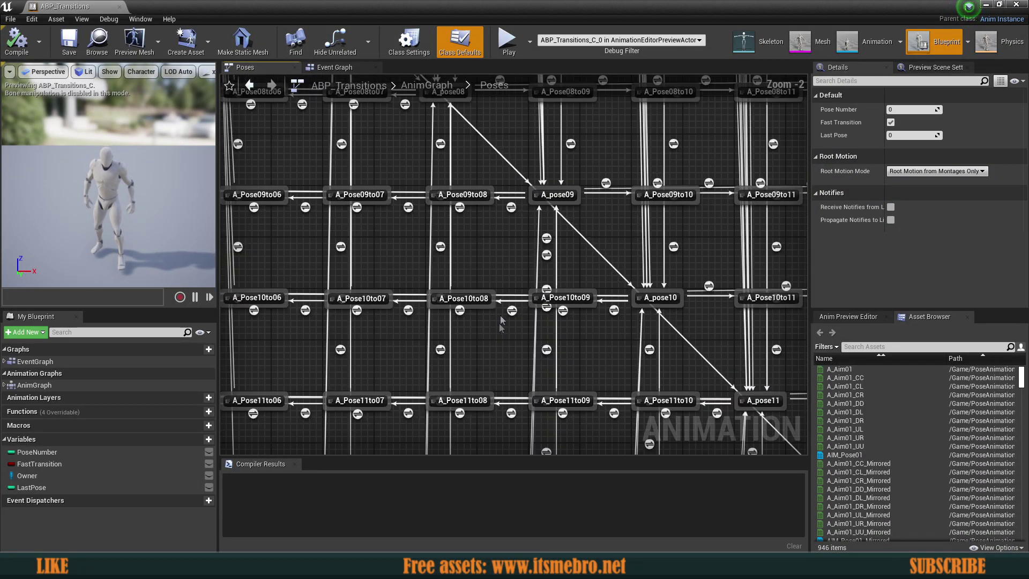
scroll(459, 311, "down", 3)
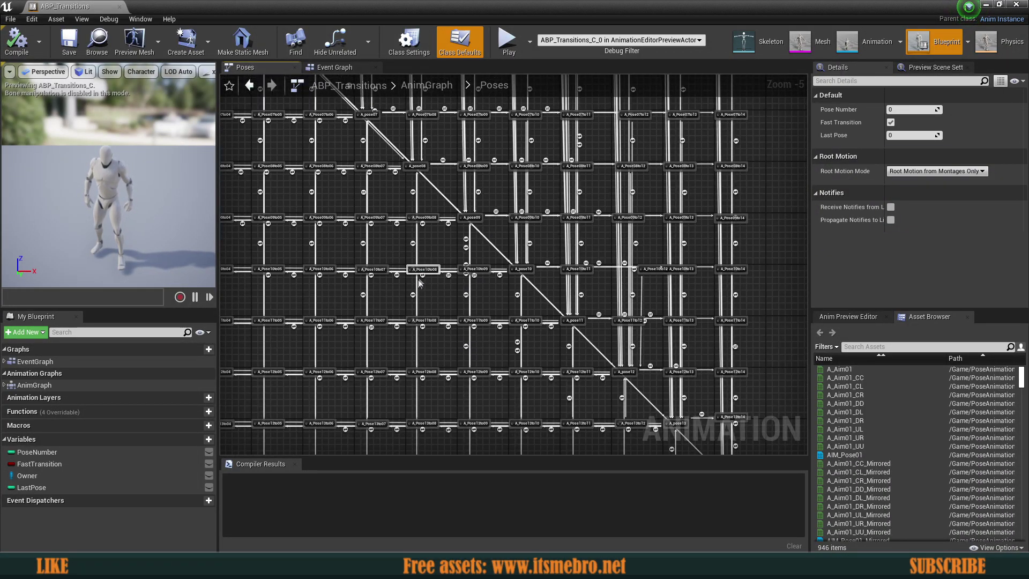
scroll(420, 282, "up", 3)
mouse_move(425, 303)
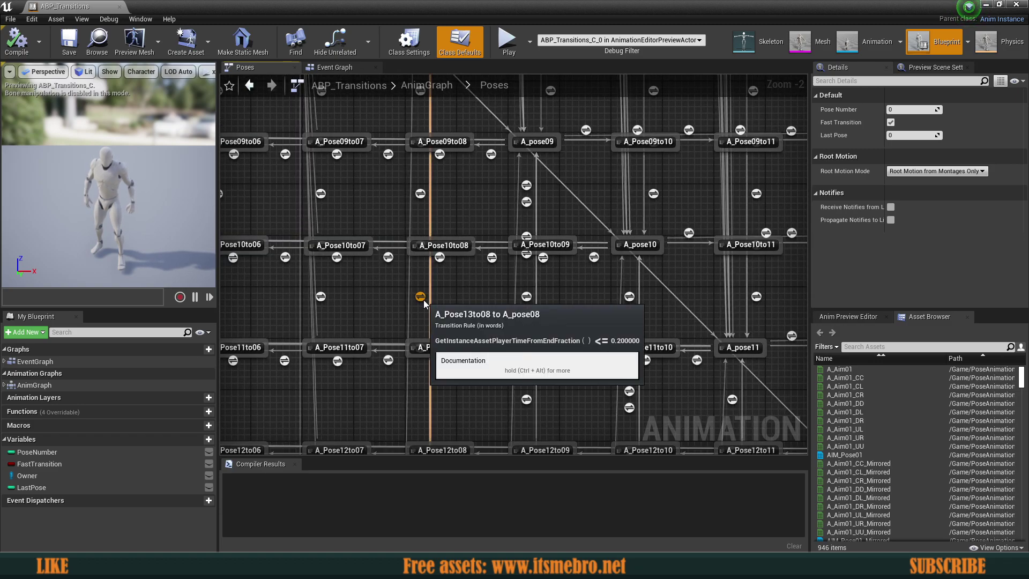
scroll(424, 300, "down", 4)
right_click_drag(683, 351, 696, 226)
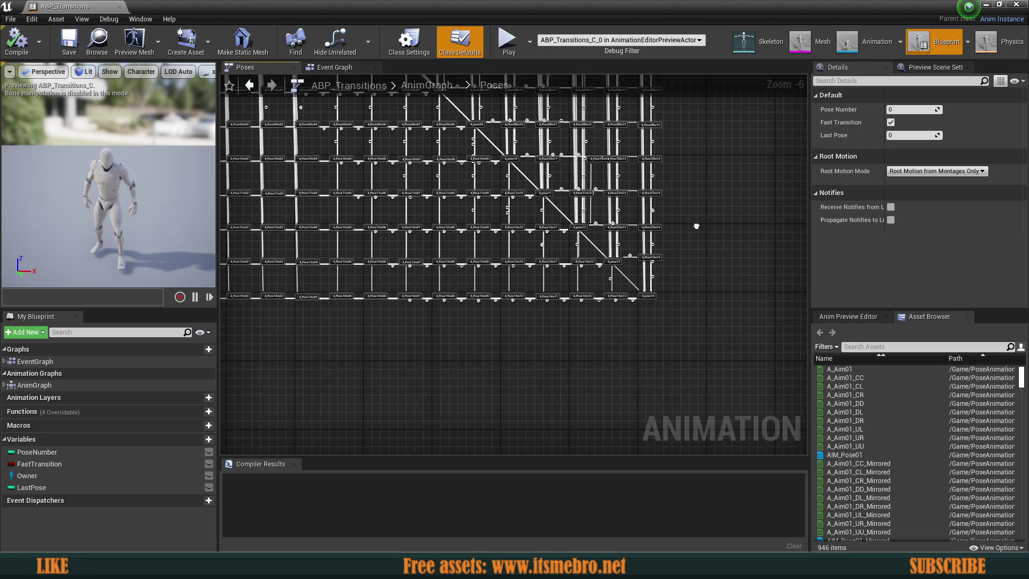
scroll(697, 226, "down", 3)
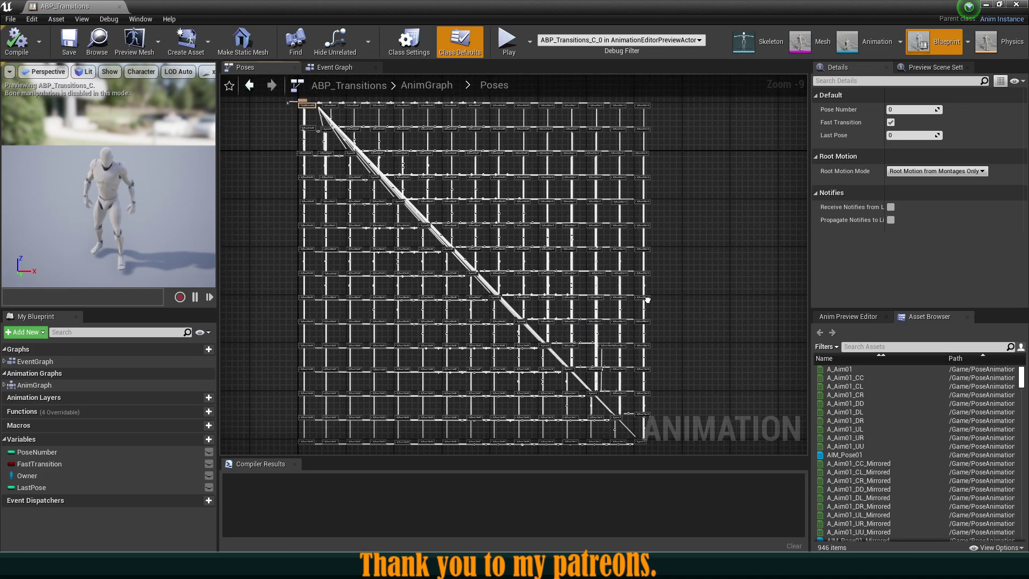
scroll(648, 301, "down", 1)
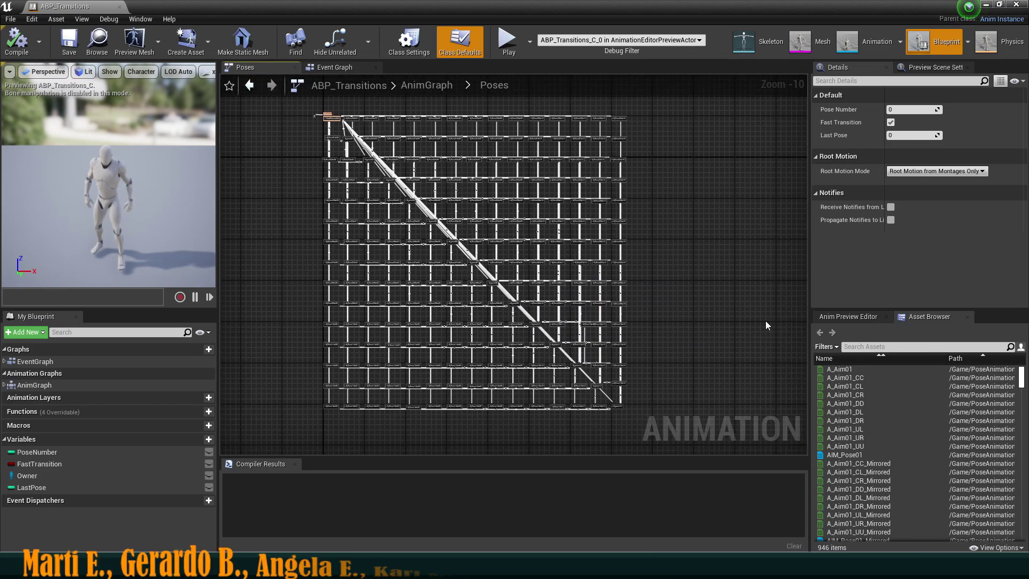
scroll(458, 264, "up", 2)
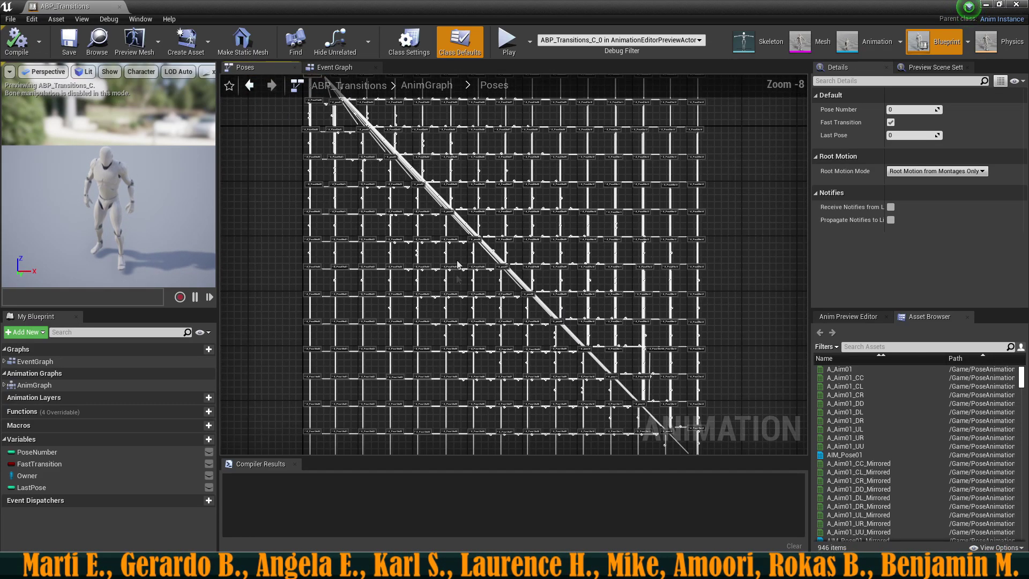
scroll(458, 265, "down", 3)
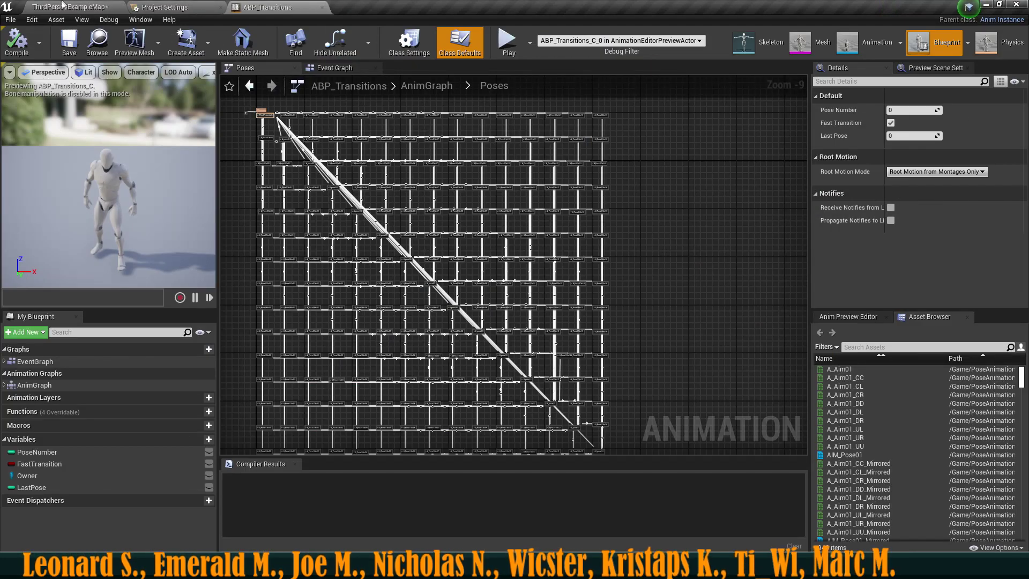
Open ABP_Pose14 from the AimationBlueprints folder and examine its Event Graph and its AnimGraph's State Machine.
left_click(63, 6)
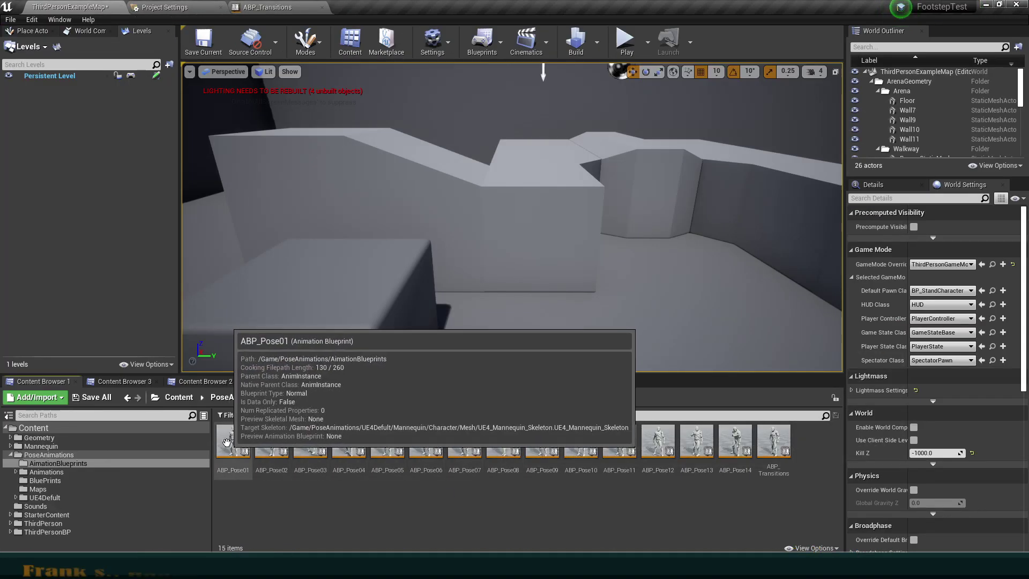
double_click(735, 440)
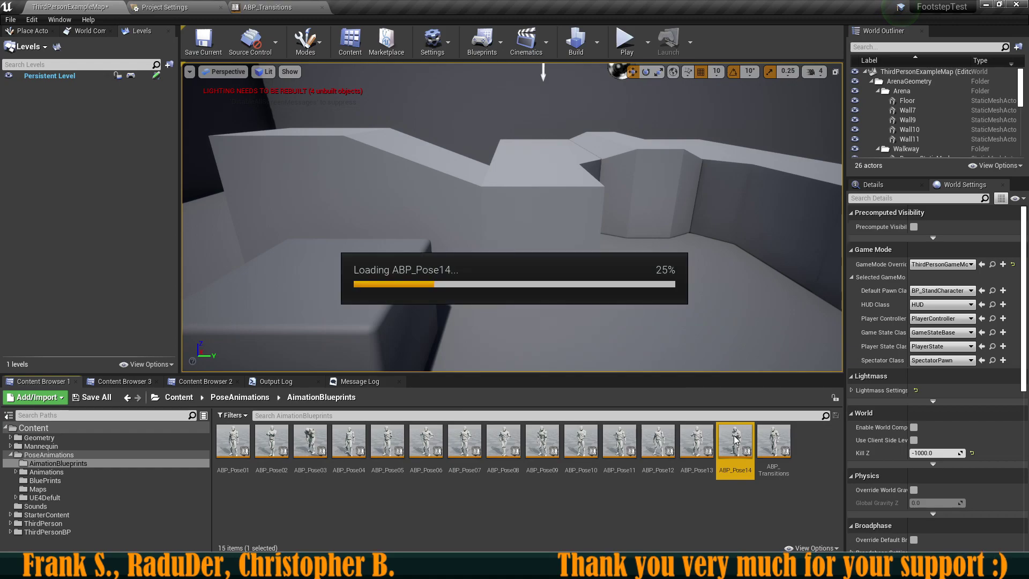
scroll(448, 274, "down", 3)
right_click_drag(448, 275, 503, 280)
scroll(503, 280, "down", 1)
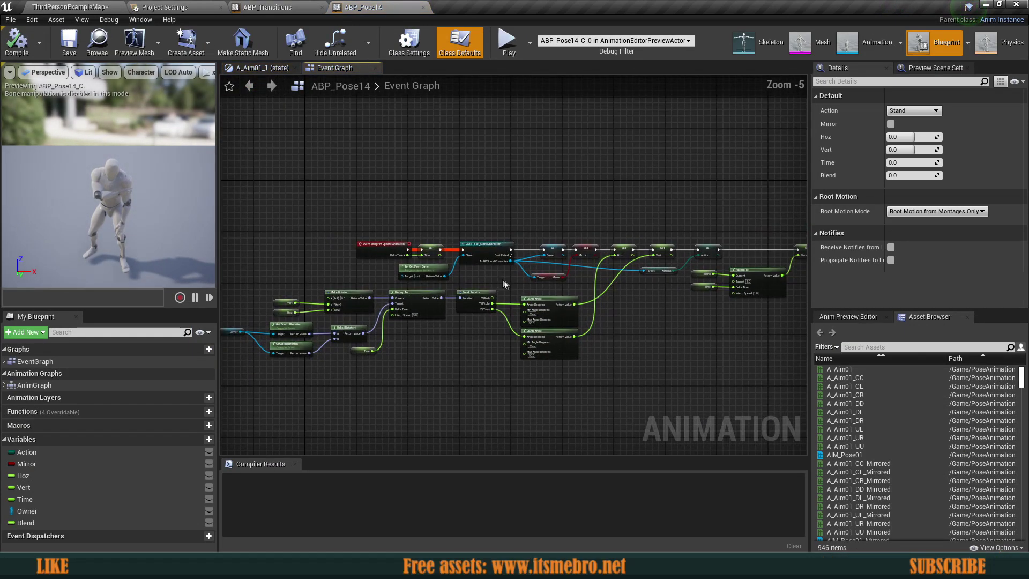
left_click(256, 68)
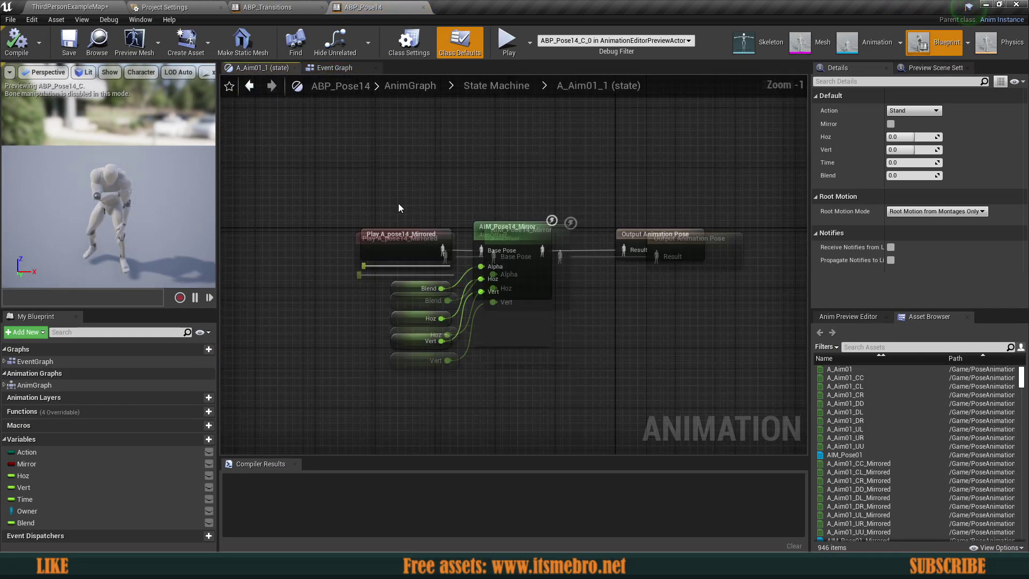
left_click(421, 88)
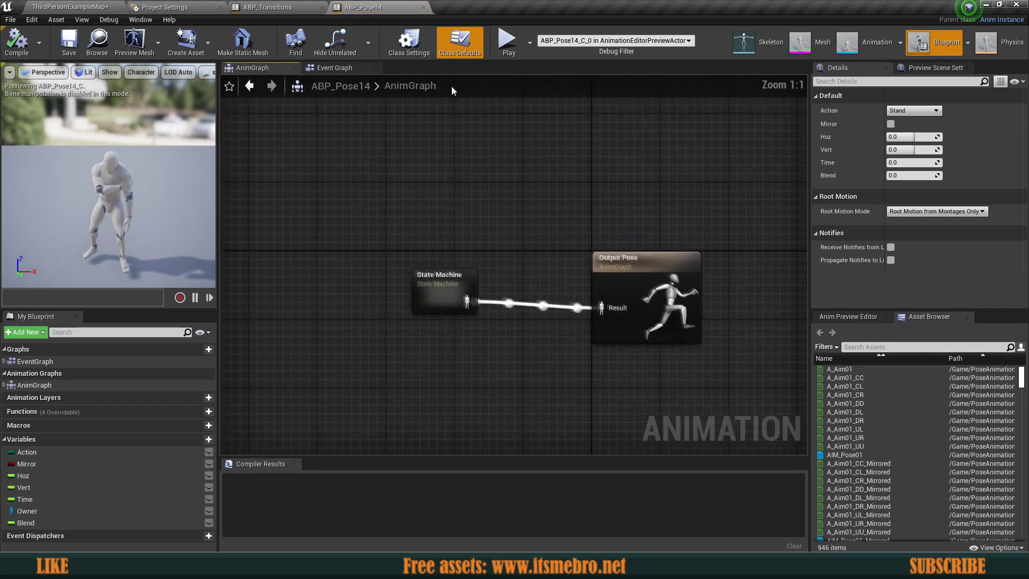
double_click(451, 280)
right_click_drag(490, 310, 508, 326)
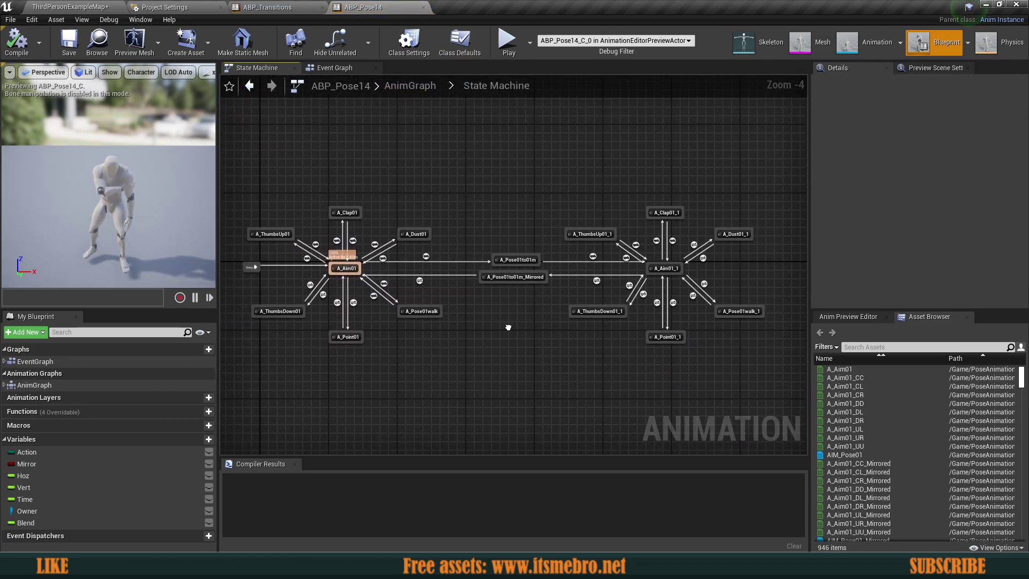
Compare the Poses state machine of ABP_Transitions with the ABP_Pose14 state machine, and close ABP_Pose14.
left_click(268, 7)
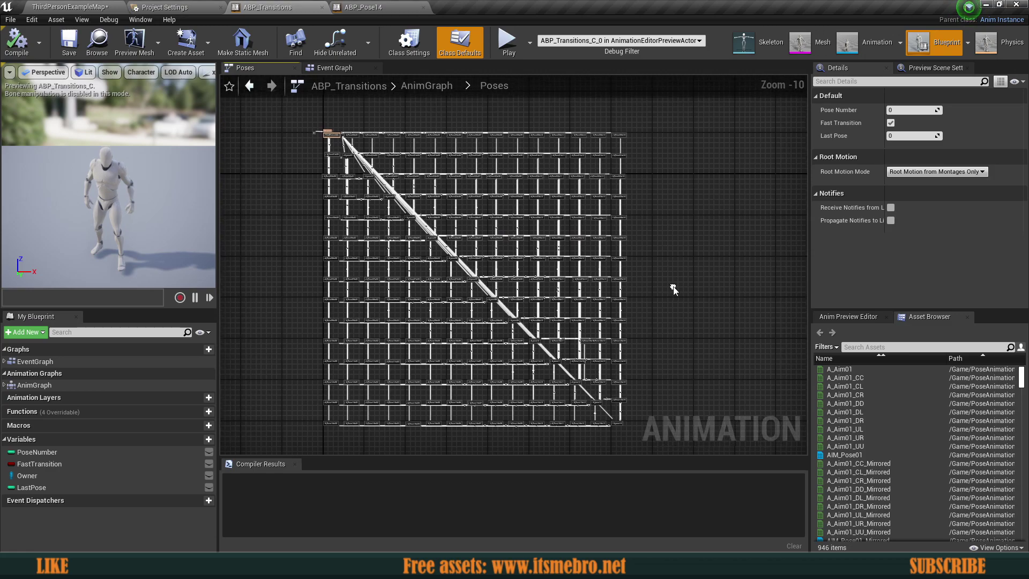
scroll(477, 272, "up", 2)
scroll(481, 303, "down", 2)
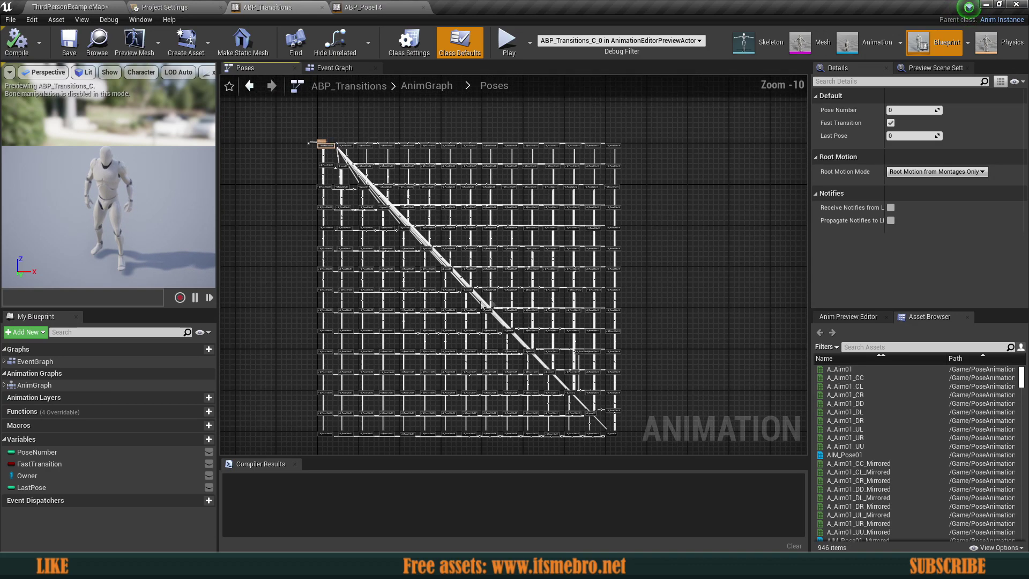
left_click(413, 7)
scroll(457, 246, "up", 3)
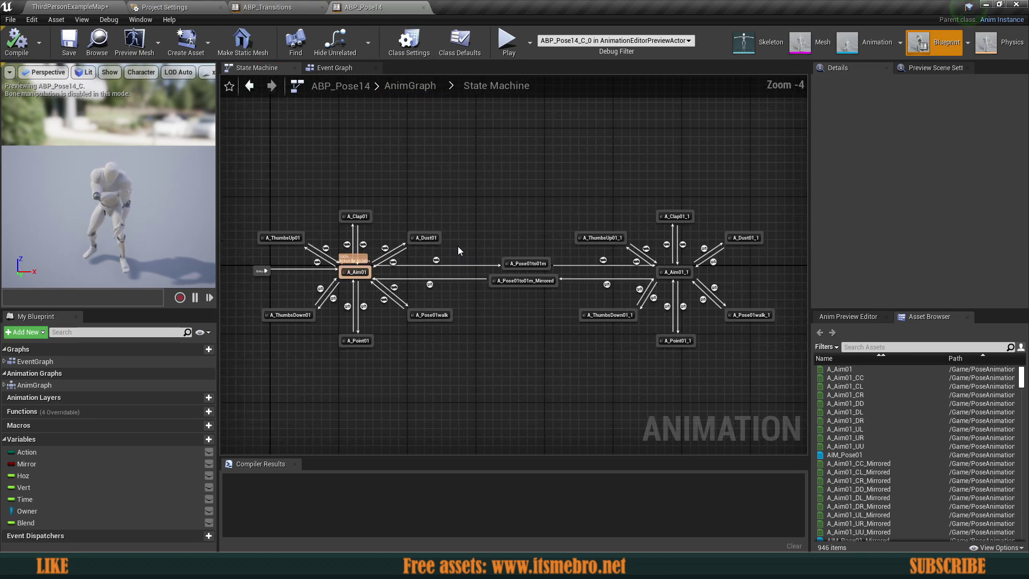
left_click(423, 7)
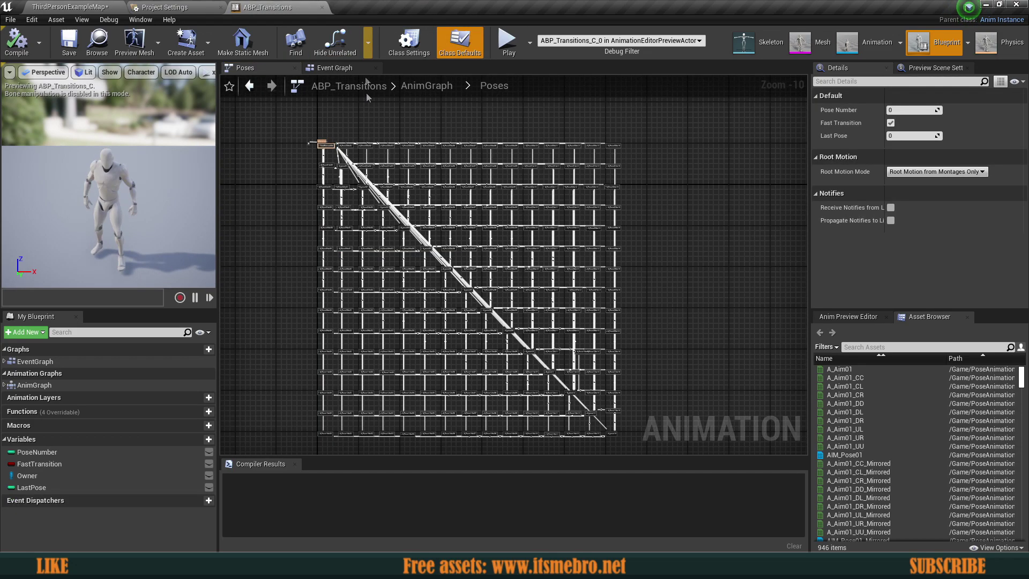
Review the Poses state machine of ABP_Transitions up close and as a complete grid.
scroll(290, 223, "up", 1)
scroll(335, 244, "up", 4)
scroll(474, 267, "down", 4)
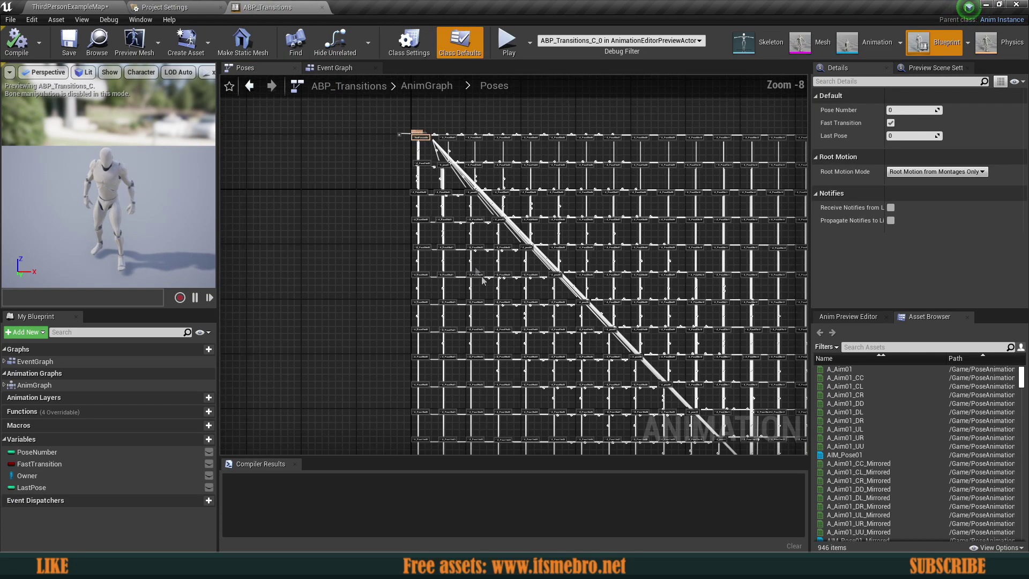
right_click_drag(611, 316, 497, 272)
scroll(453, 241, "down", 1)
scroll(497, 272, "down", 1)
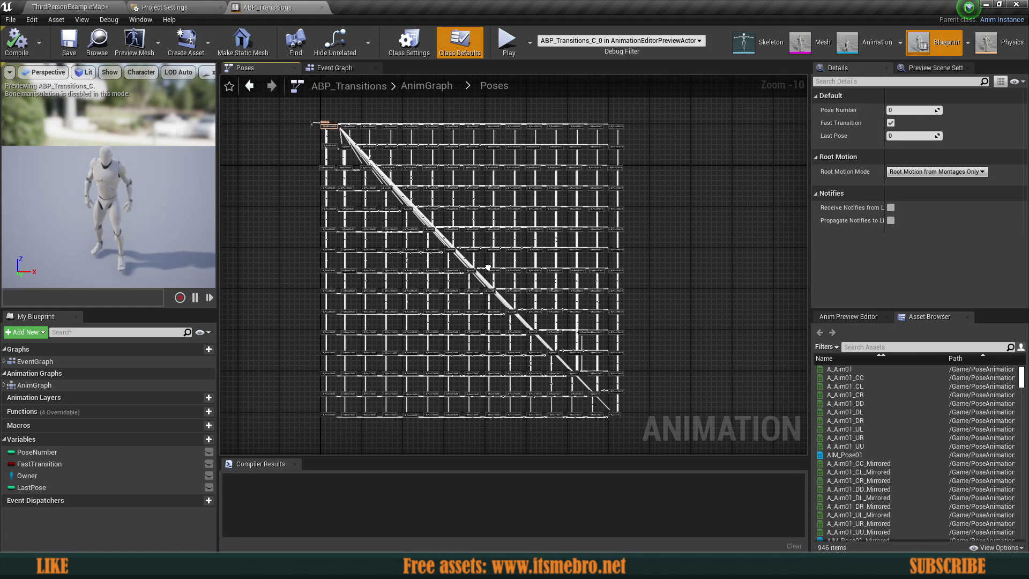
Close ABP_Transitions and return to the root Content folder in the level editor.
left_click(321, 8)
left_click(70, 7)
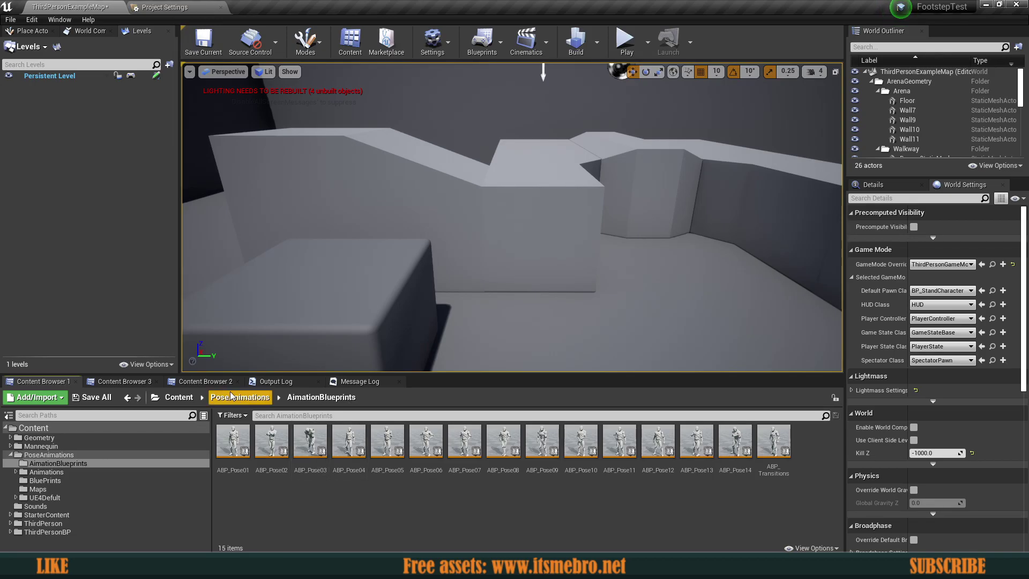
left_click(179, 397)
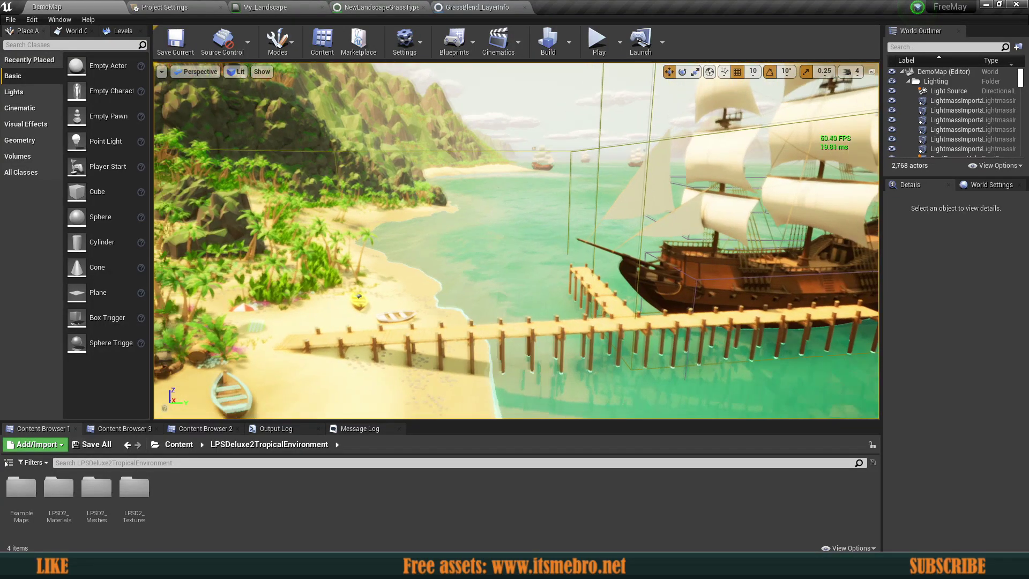
Tour the beach and palm vegetation of DemoMap in the FreeMay project, selecting the instanced foliage and the landscape.
right_click_drag(516, 240, 408, 240)
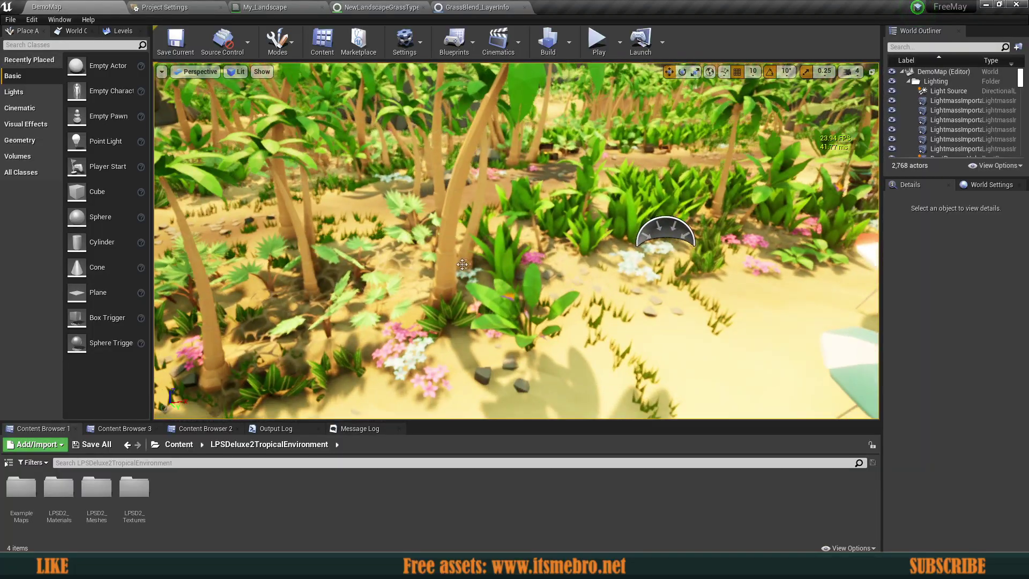
left_click(463, 264)
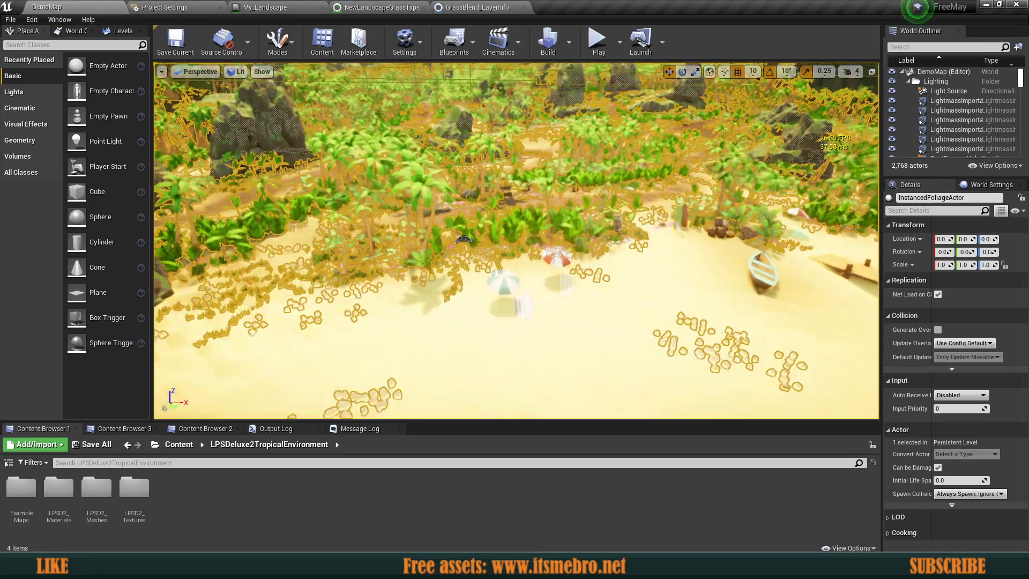
right_click_drag(463, 240, 645, 85)
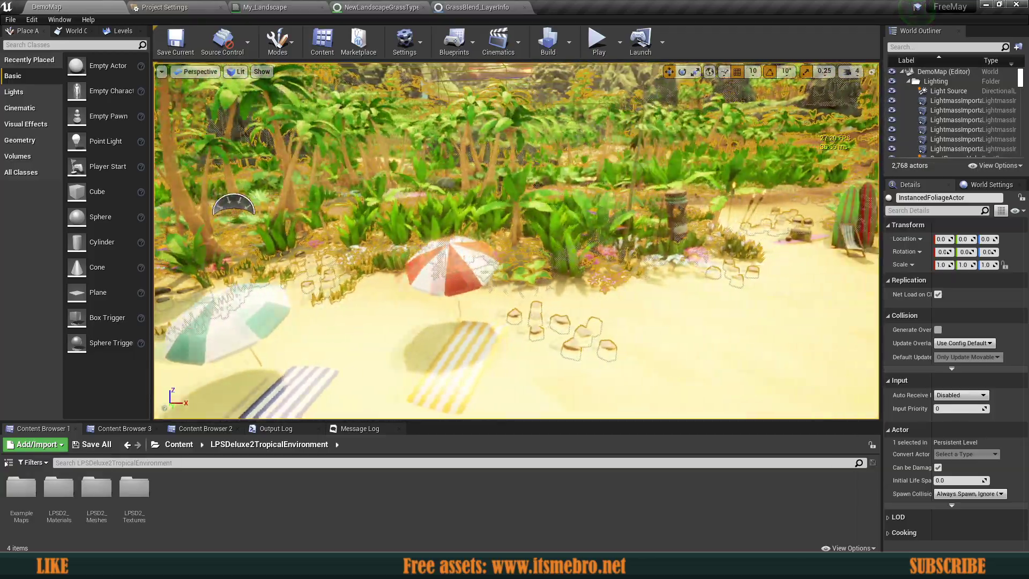
left_click(602, 299)
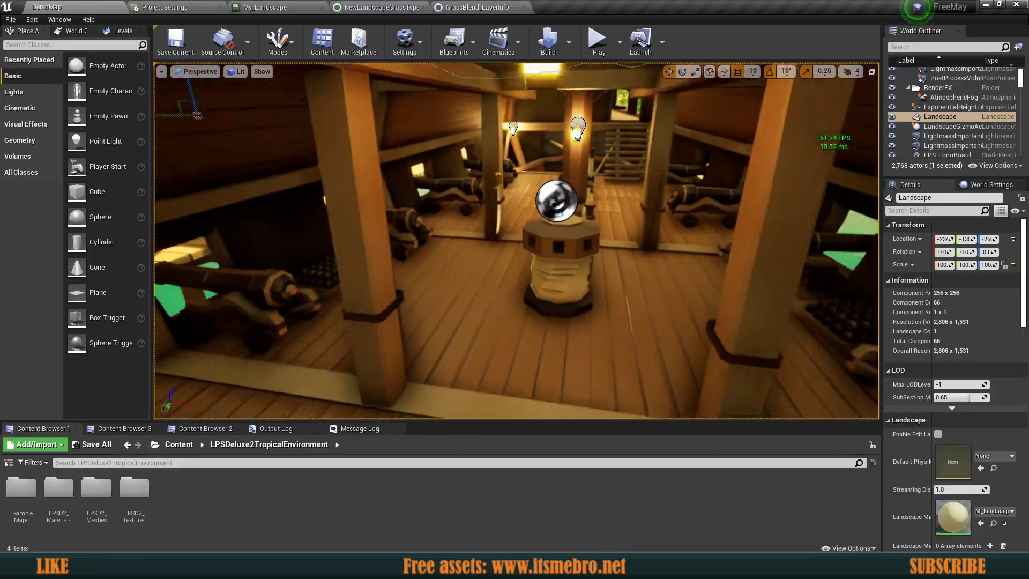
Inspect the pirate ship's lower decks, selecting the large tap barrel beside the stairs and the ship mesh SM_PirateShip_1.
right_click_drag(516, 241, 516, 161)
key("w")
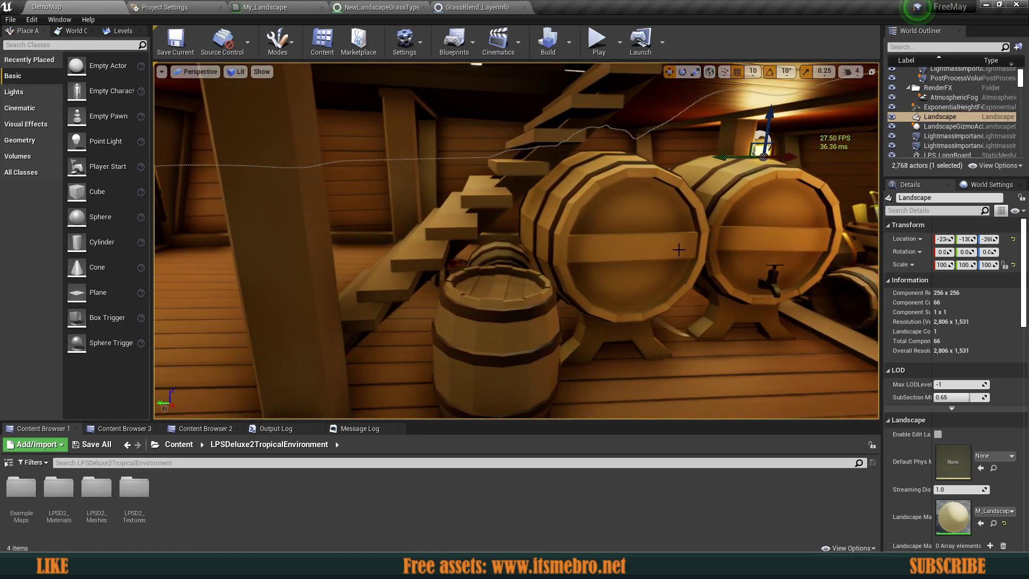
left_click(679, 249)
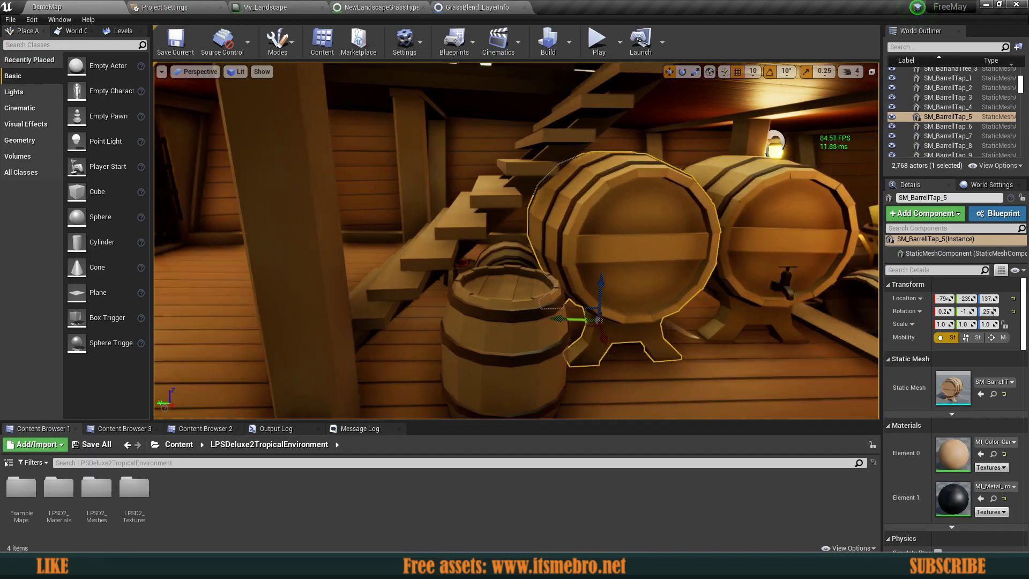
left_click(544, 325)
left_click(496, 282)
right_click_drag(496, 282, 678, 282)
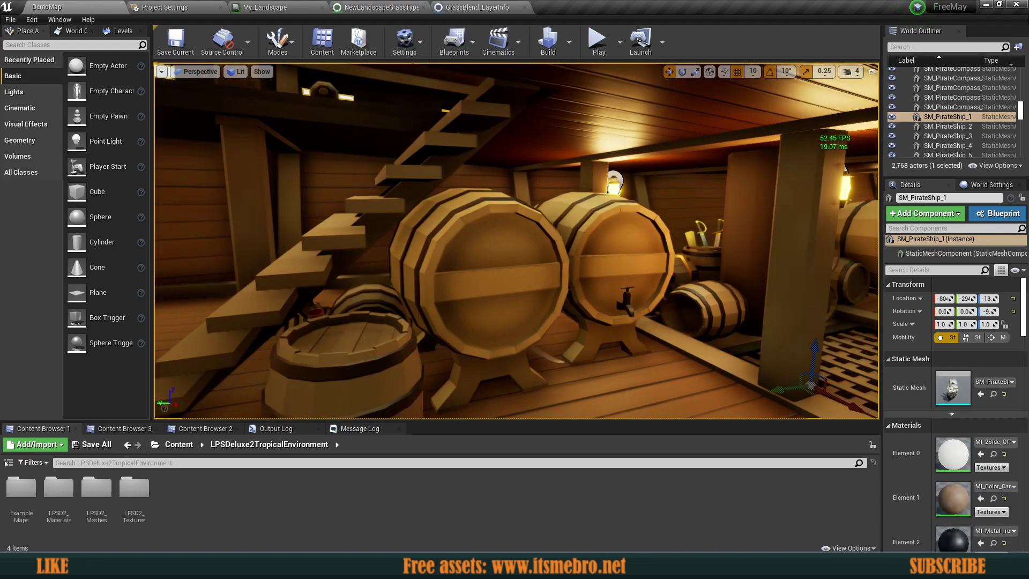
left_click(592, 236)
left_click(343, 370)
left_click(343, 370)
right_click_drag(343, 370, 273, 370)
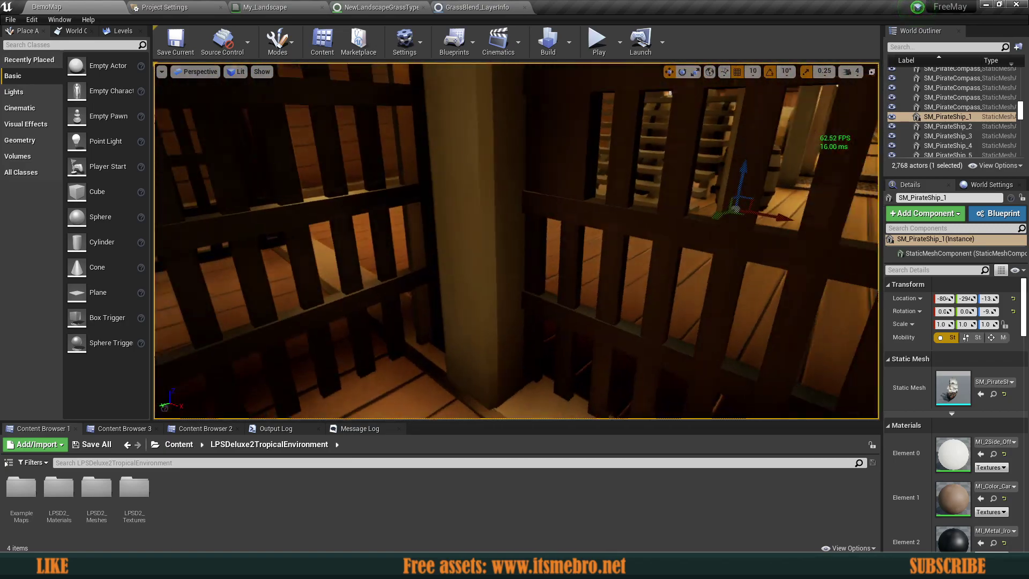
Look through the ship's remaining rooms, from the barred hold past the counter with the rum bottle to the cannon deck.
right_click_drag(516, 240, 482, 124)
key("w")
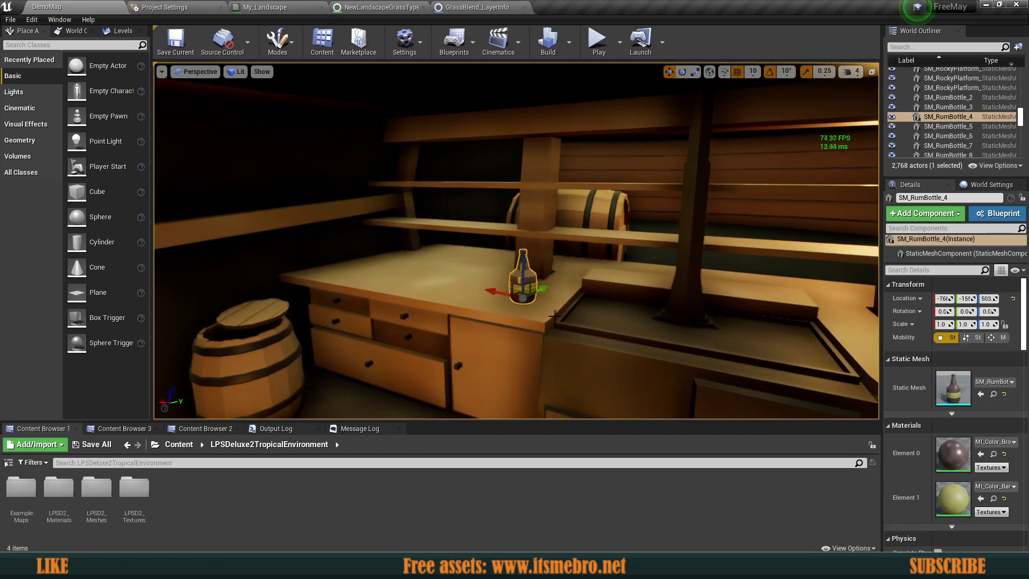
scroll(582, 322, "up", 5)
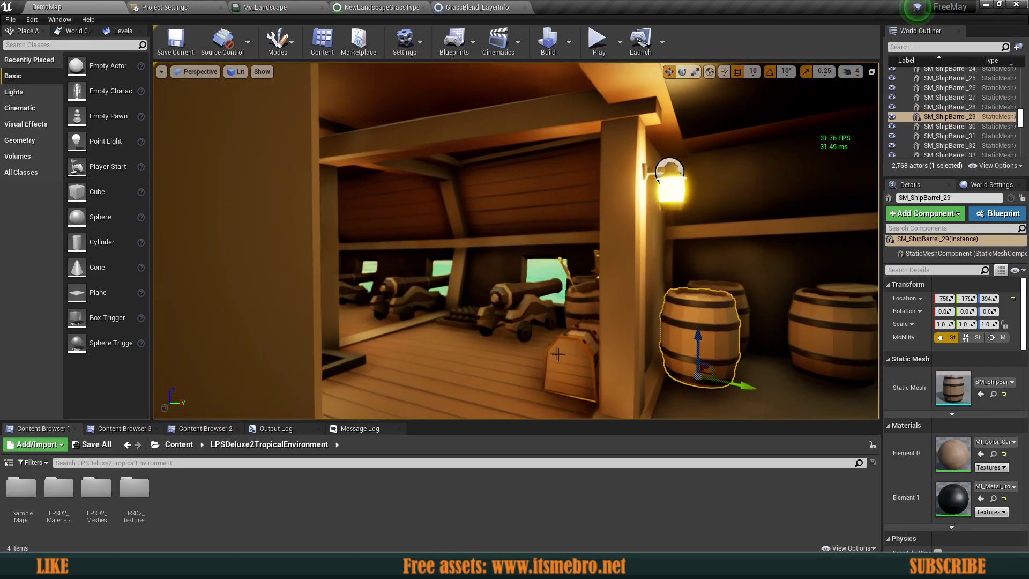
left_click(557, 354)
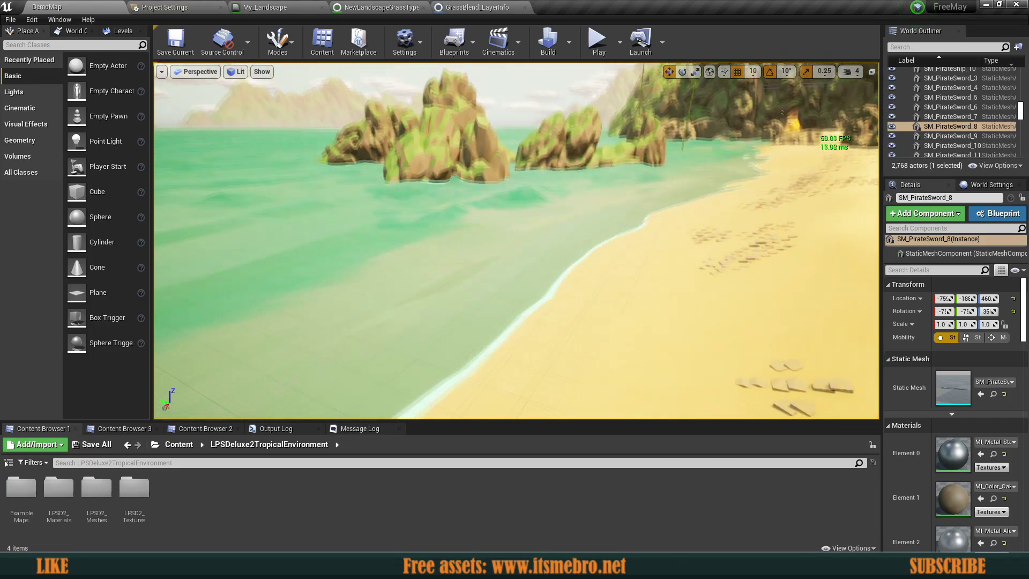
Look along the DemoMap shoreline, and examine the banana tree mesh SM_BananaTree_1 up close in the mesh editor.
right_click_drag(516, 241, 375, 252)
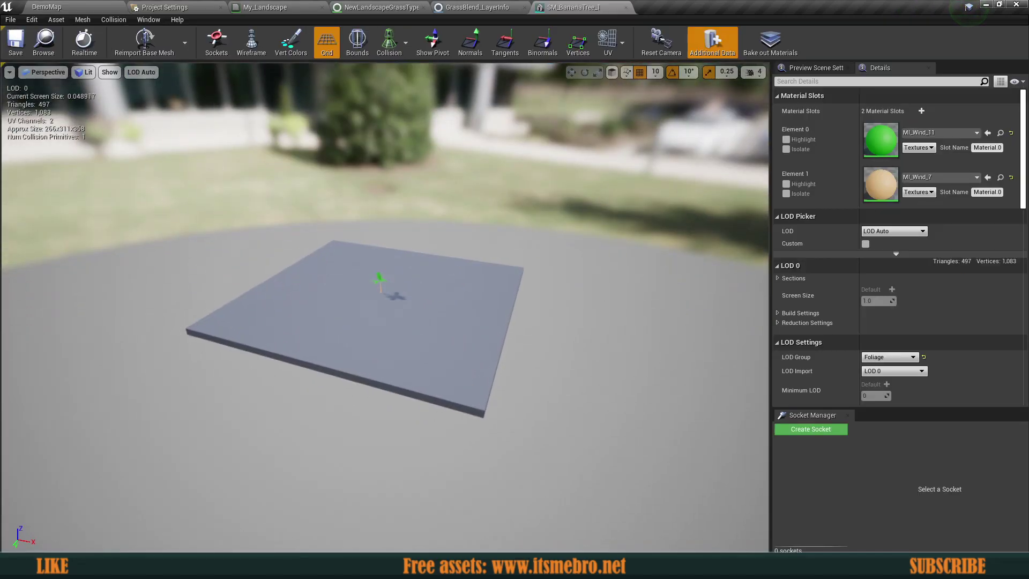
scroll(385, 305, "up", 5)
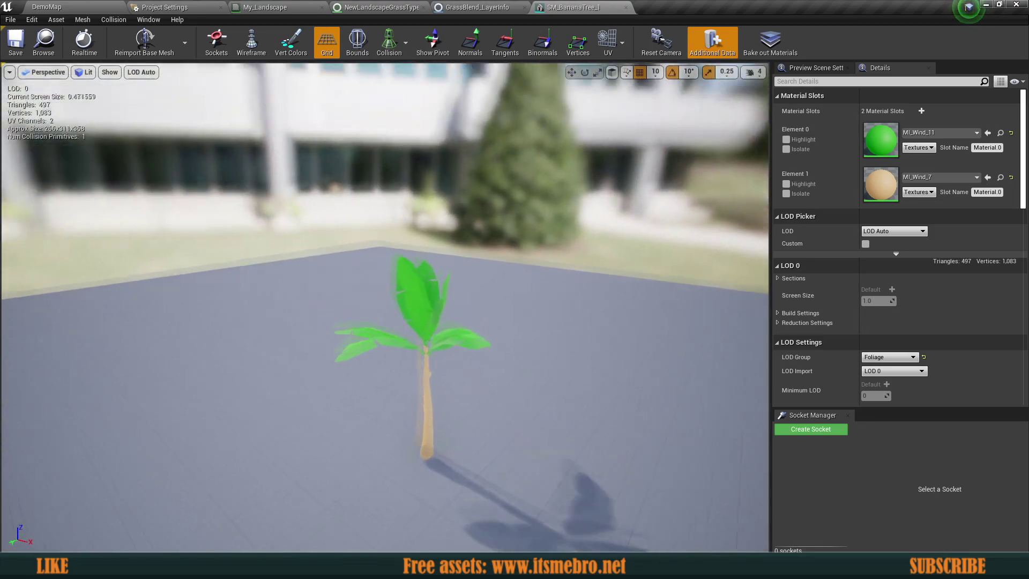
scroll(351, 184, "up", 5)
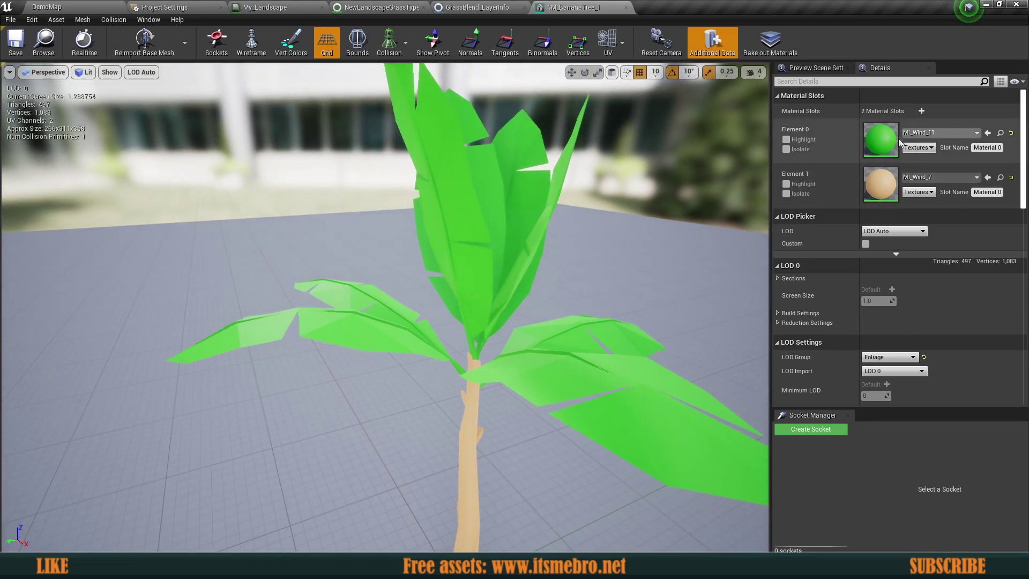
Locate the banana tree's leaf material MI_Wind_11 in the content folders, inspect its parameters and preview, and close it.
left_click(1000, 133)
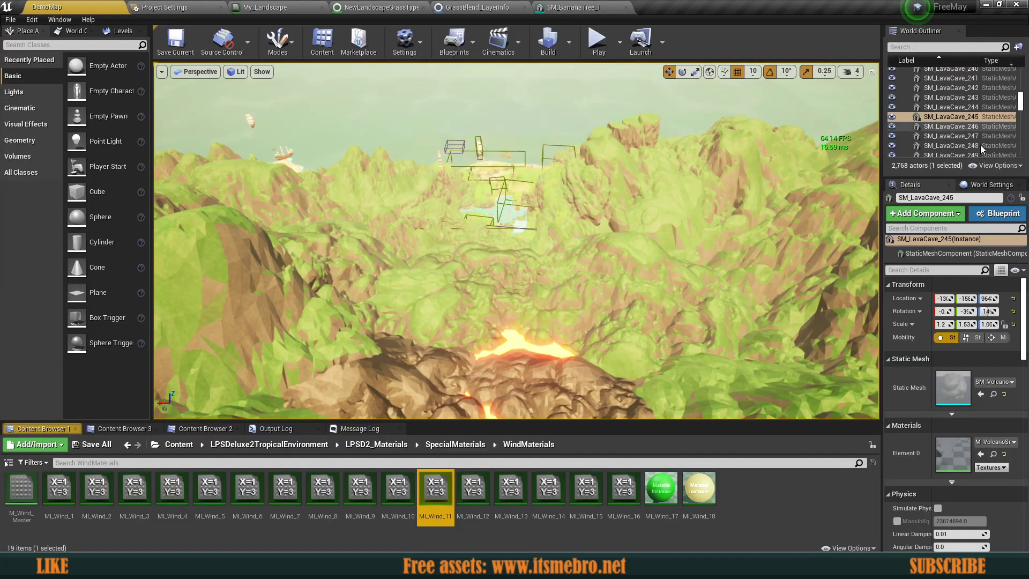
double_click(436, 487)
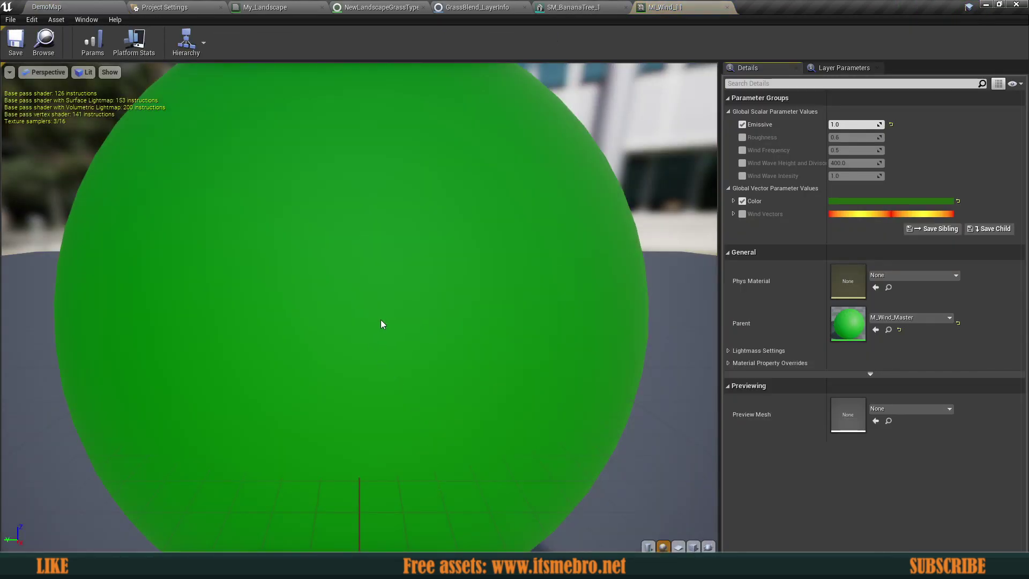
scroll(380, 319, "down", 3)
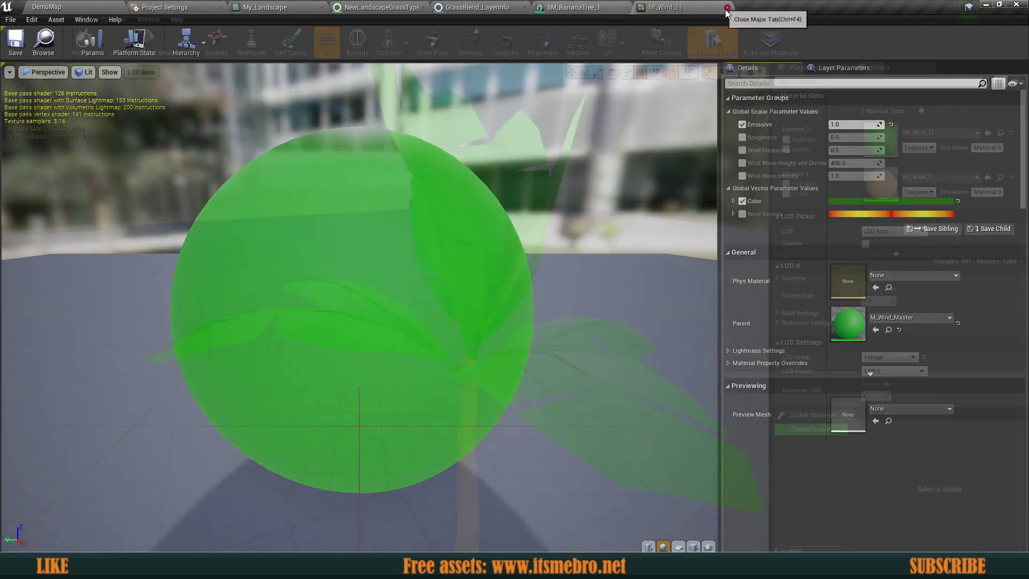
left_click(726, 7)
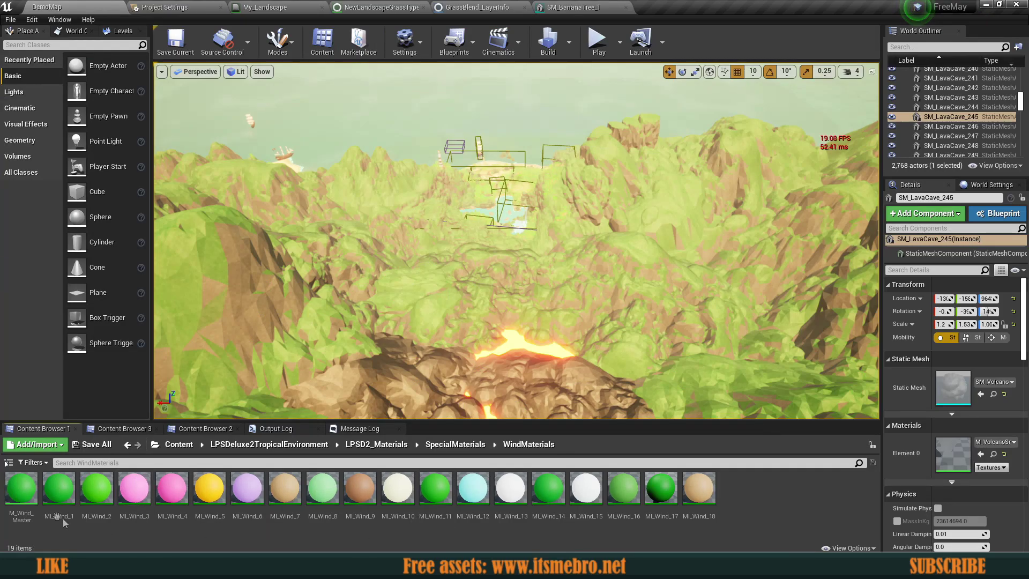
Open the M_Wind_Master material, examine its base color, emissive and wind direction node groups, and close it.
double_click(21, 489)
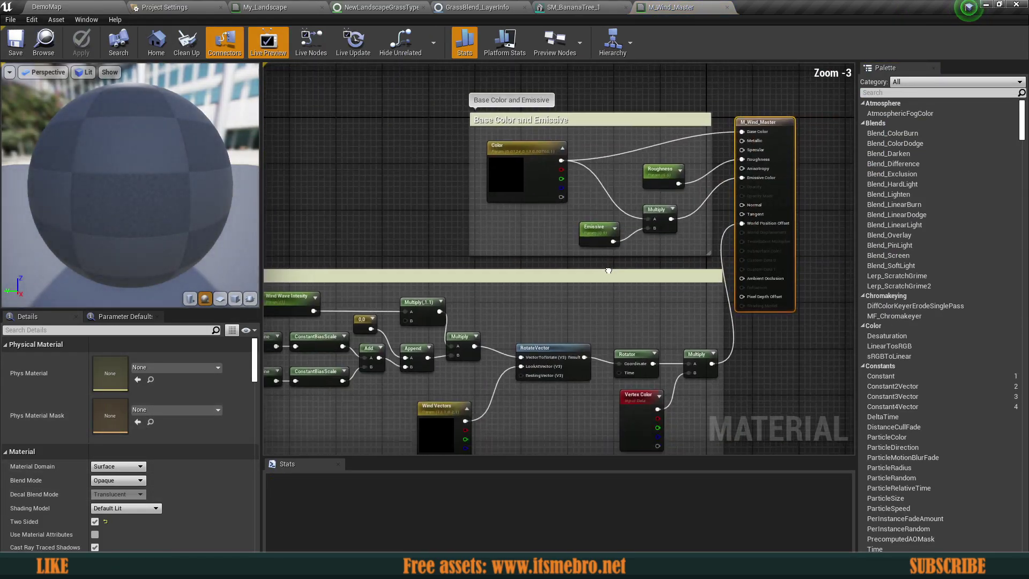
scroll(725, 211, "down", 1)
right_click_drag(608, 271, 778, 218)
scroll(649, 220, "up", 1)
mouse_move(650, 221)
right_mouse_down()
mouse_move(671, 217)
mouse_move(547, 292)
mouse_move(536, 228)
mouse_move(652, 220)
right_mouse_up()
scroll(537, 228, "down", 1)
scroll(573, 337, "up", 1)
scroll(600, 330, "down", 1)
right_click_drag(562, 335, 468, 359)
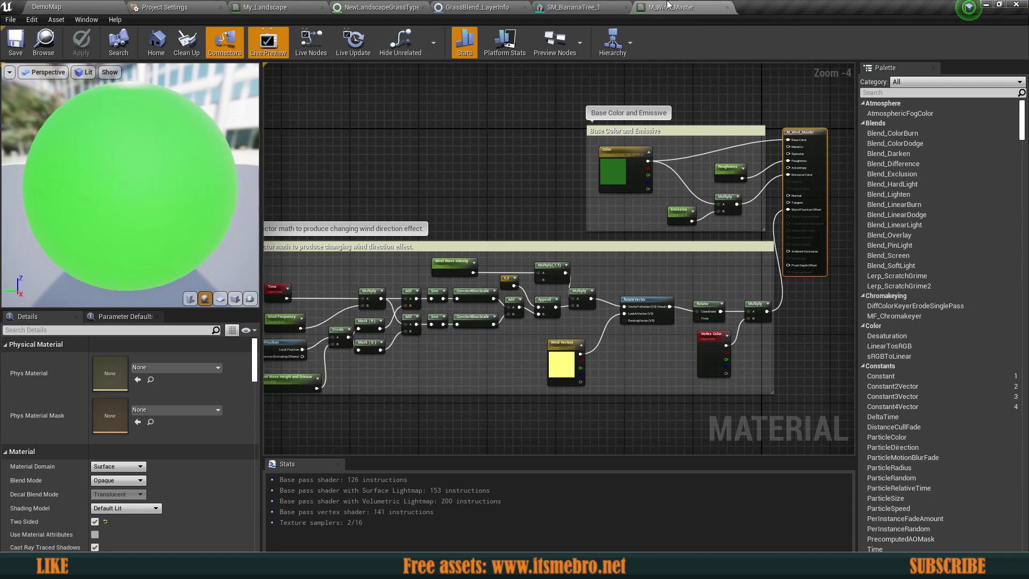
left_click(727, 6)
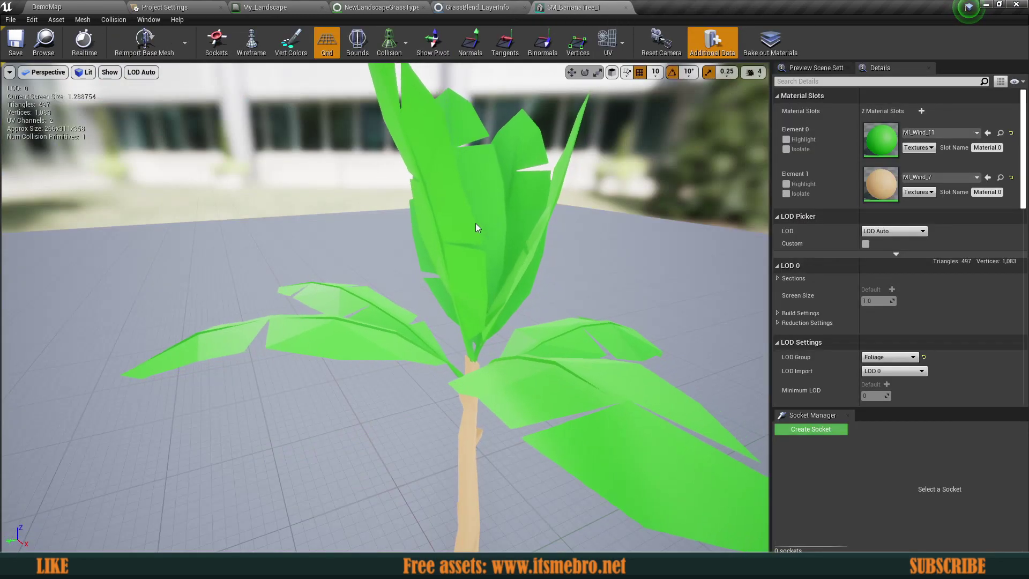
View the banana tree mesh from another angle, and look over the mountains of DemoMap.
mouse_move(475, 224)
right_mouse_down()
mouse_move(499, 300)
mouse_move(402, 301)
mouse_move(493, 225)
right_mouse_up()
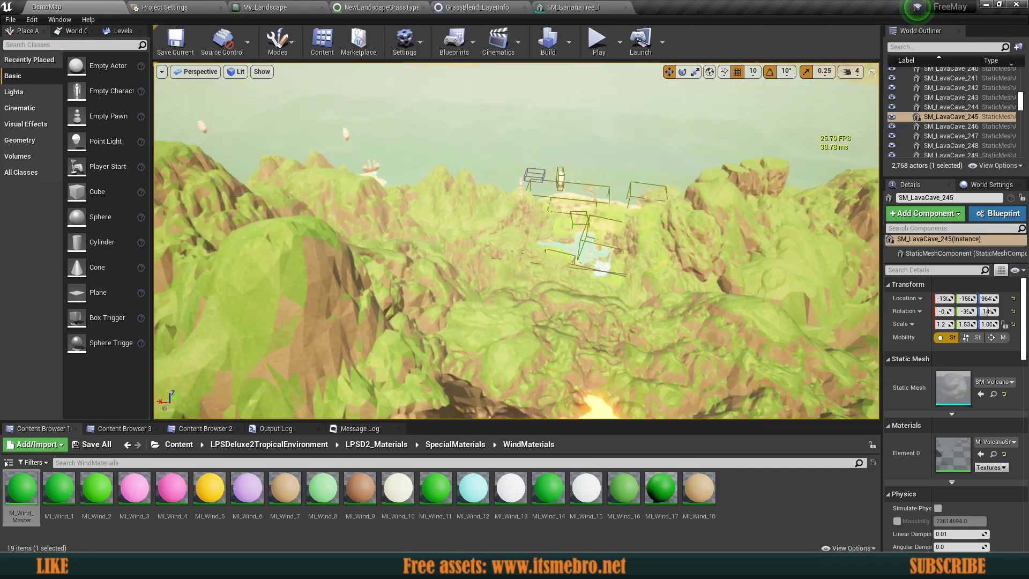
key("w")
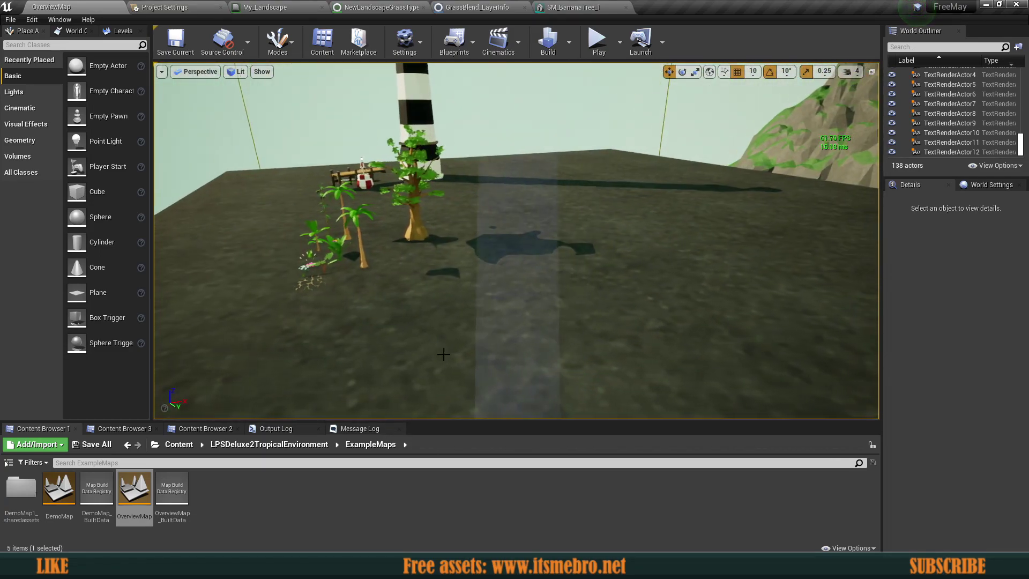
Select and frame the light shaft SM_LightShaft_1 in OverviewMap, and view the misc and extra large meshes around it.
left_click(499, 344)
key("f")
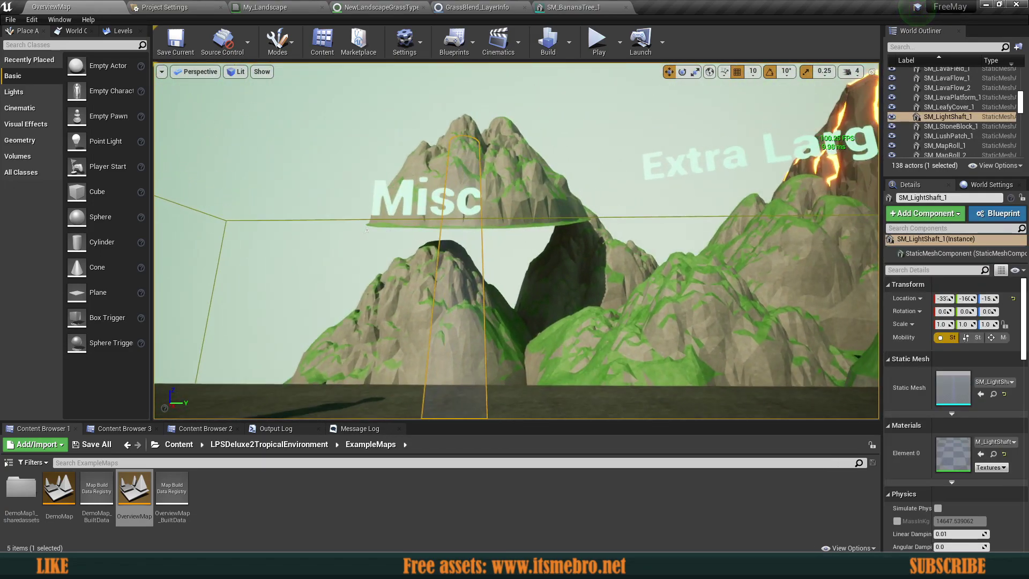
right_click_drag(516, 241, 493, 247)
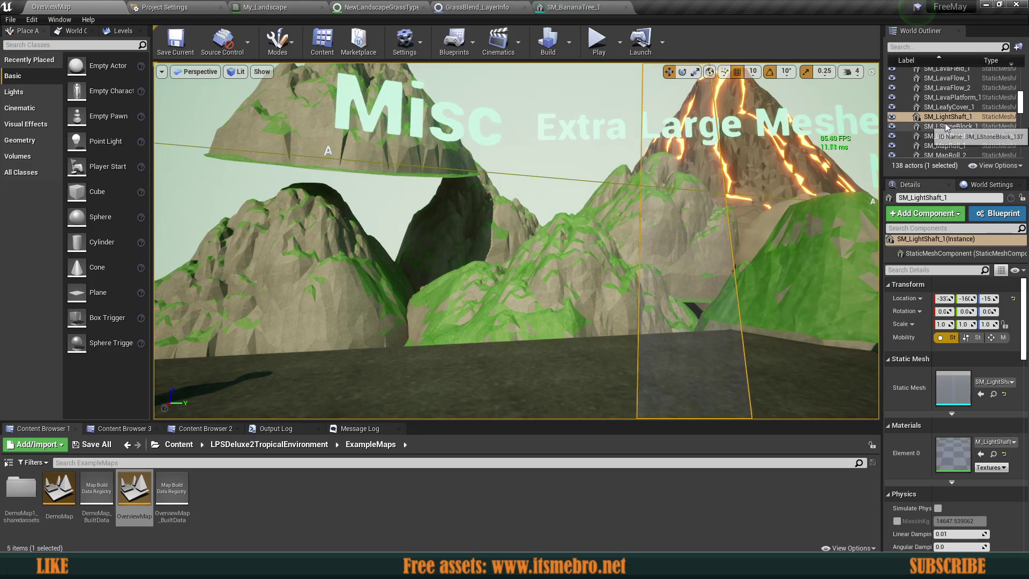
right_click_drag(697, 215, 756, 196)
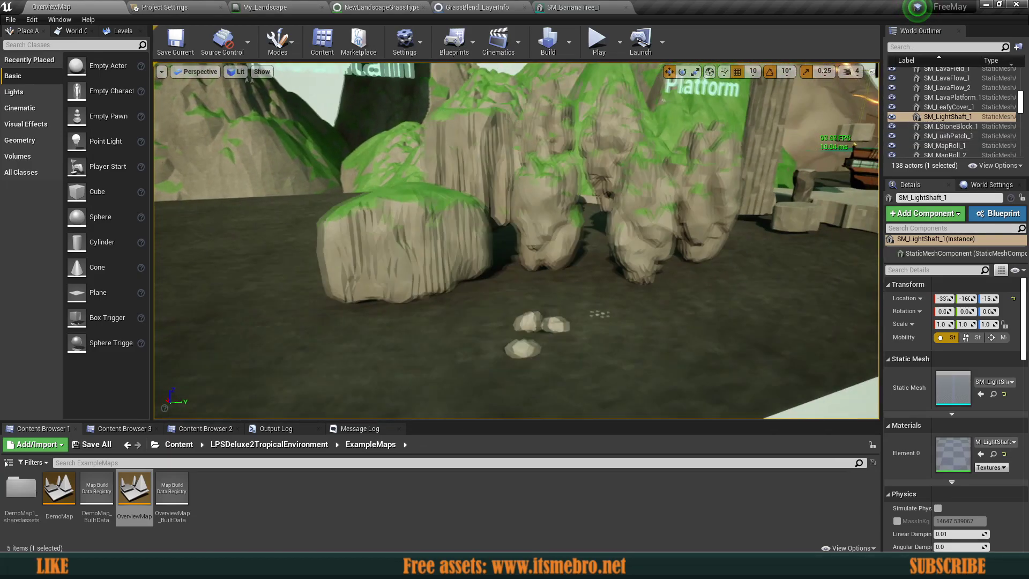
Examine the rock, mountain and platform meshes in OverviewMap, continuing to the pirate ship.
right_click_drag(517, 241, 516, 284)
key("w")
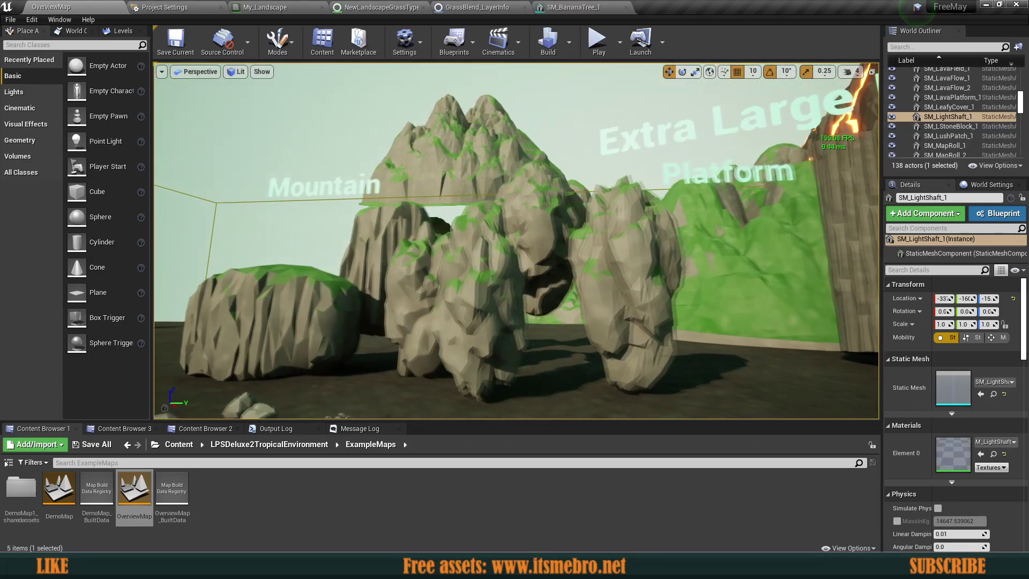
key("w")
right_click_drag(517, 241, 590, 316)
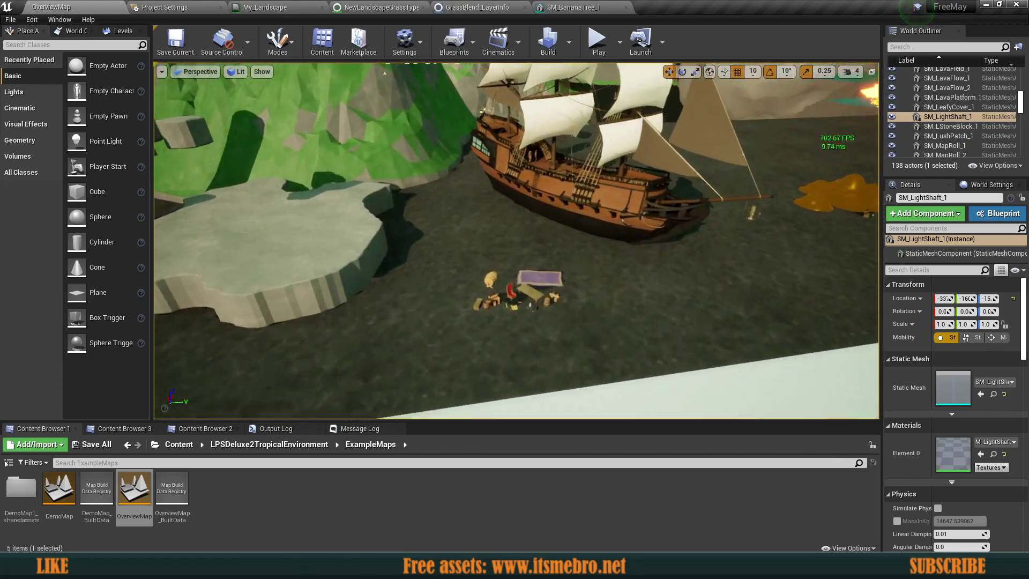
Examine the pirate props beside the ship up close, including the barrels, chair, table, chest and bottle.
key("w")
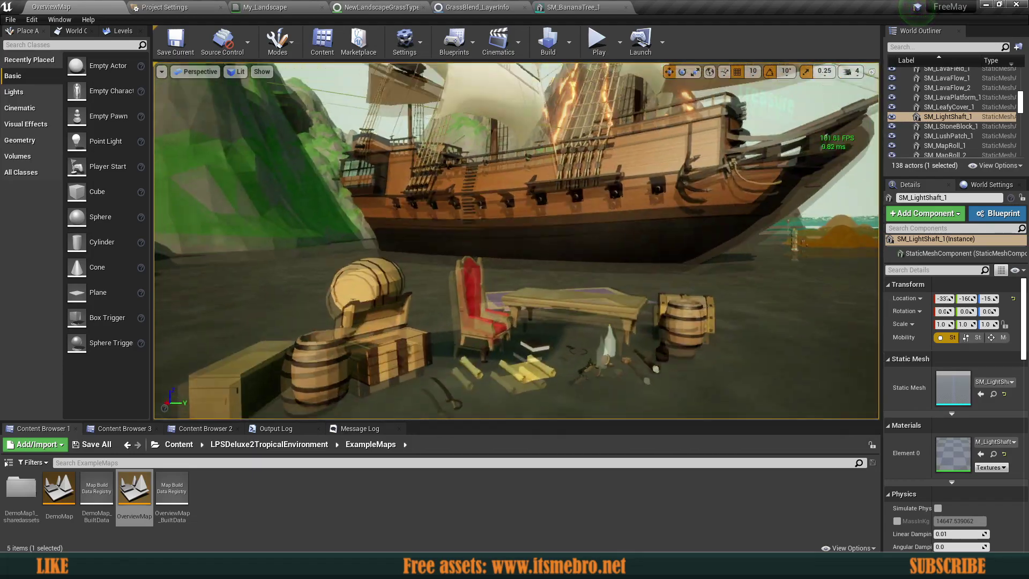
key("w")
key("s")
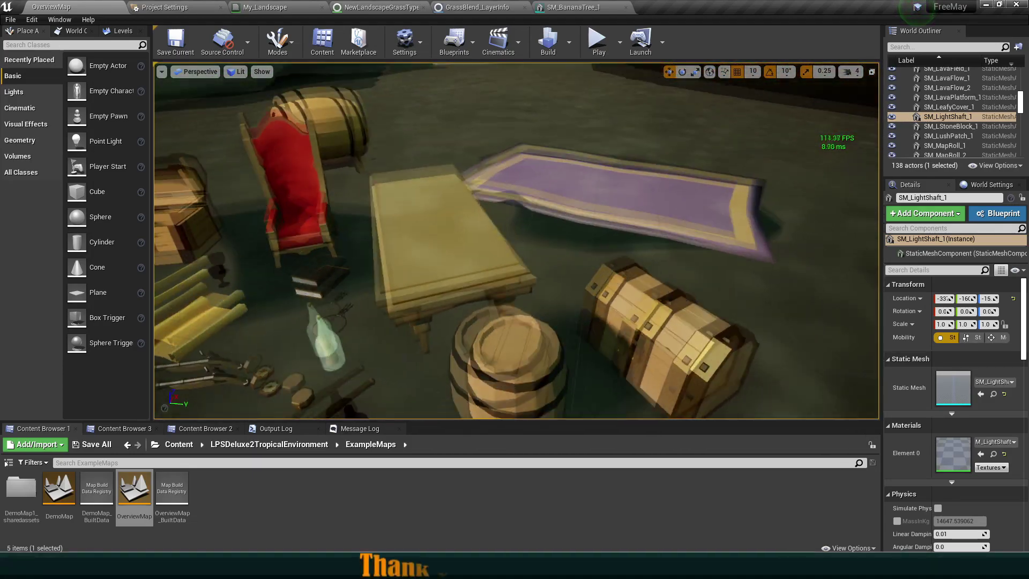
key("w")
key("w")
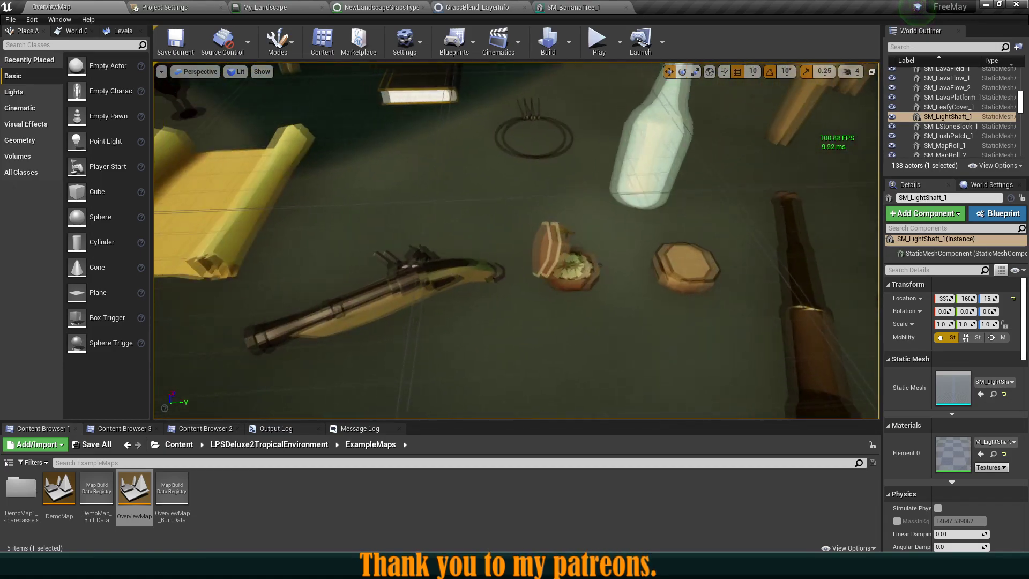
Select several of the small pirate props on the ground, ending with the rolled map SM_MapRoll_1.
left_click(437, 281)
right_click_drag(436, 281, 322, 241)
left_click(528, 268)
left_click(558, 279)
key("s")
left_click(483, 279)
left_click(546, 242)
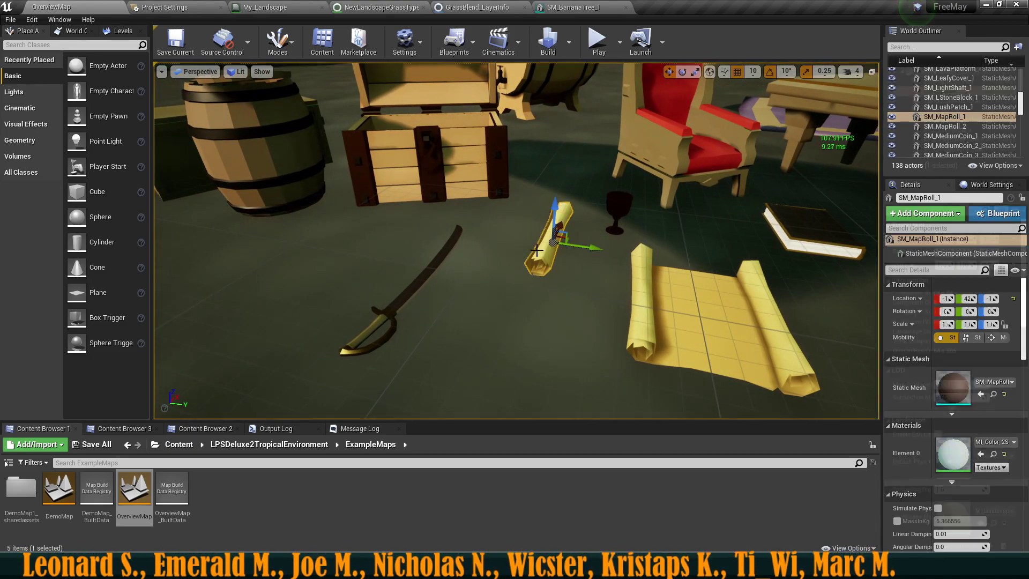
View the tiki props with the coconut drink and ukulele, and select the spear SM_TikiSpear_1.
key("w")
right_click_drag(547, 242, 740, 188)
key("s")
key("w")
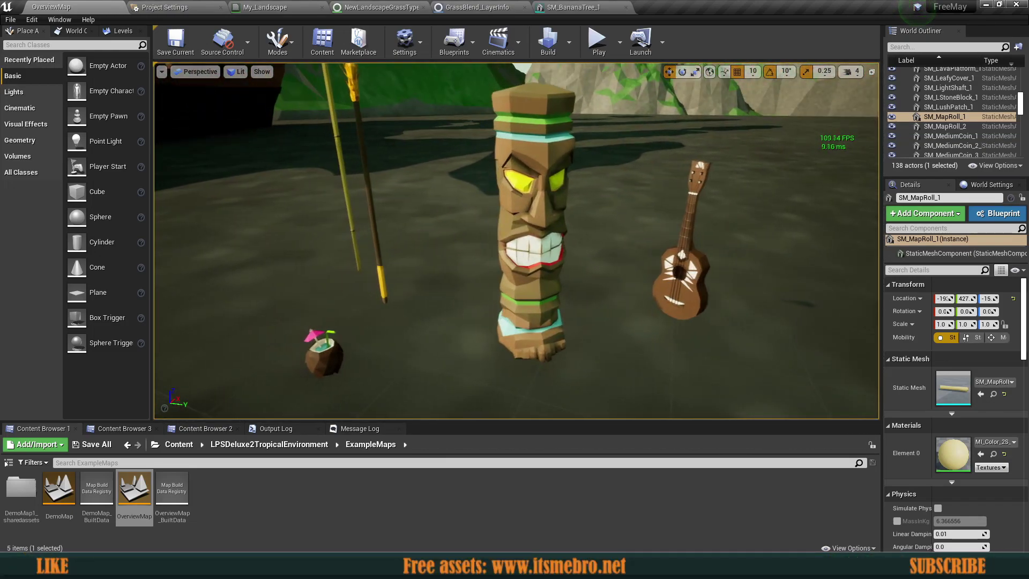
key("a")
right_click_drag(517, 241, 498, 97)
key("d")
left_click(487, 322)
key("w")
right_click_drag(487, 321, 343, 380)
key("d")
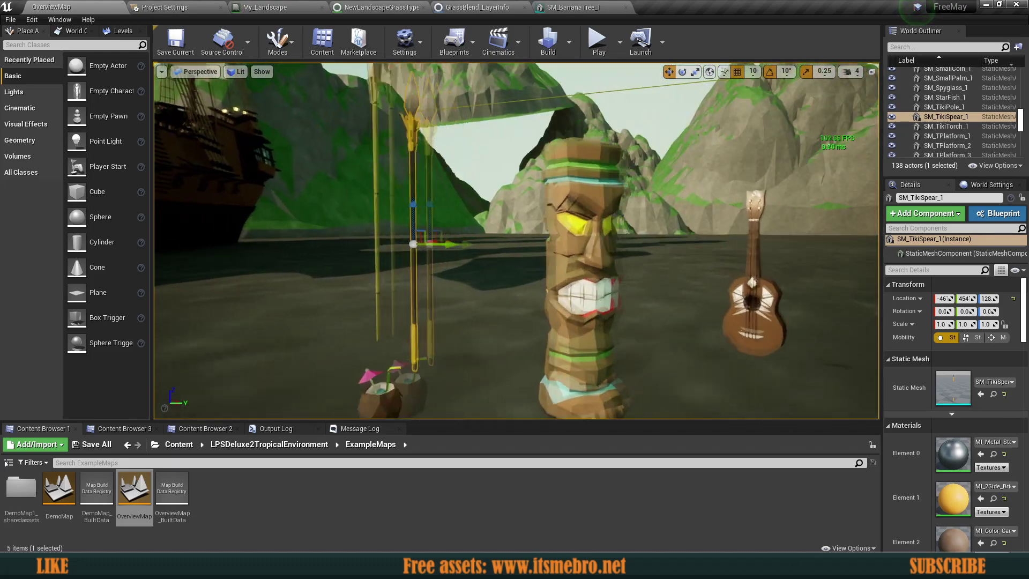
Select and frame the tiki pole SM_TikiPole_1, and select the coconut drink SM_CoconutDrink_1.
left_click(467, 250)
key("f")
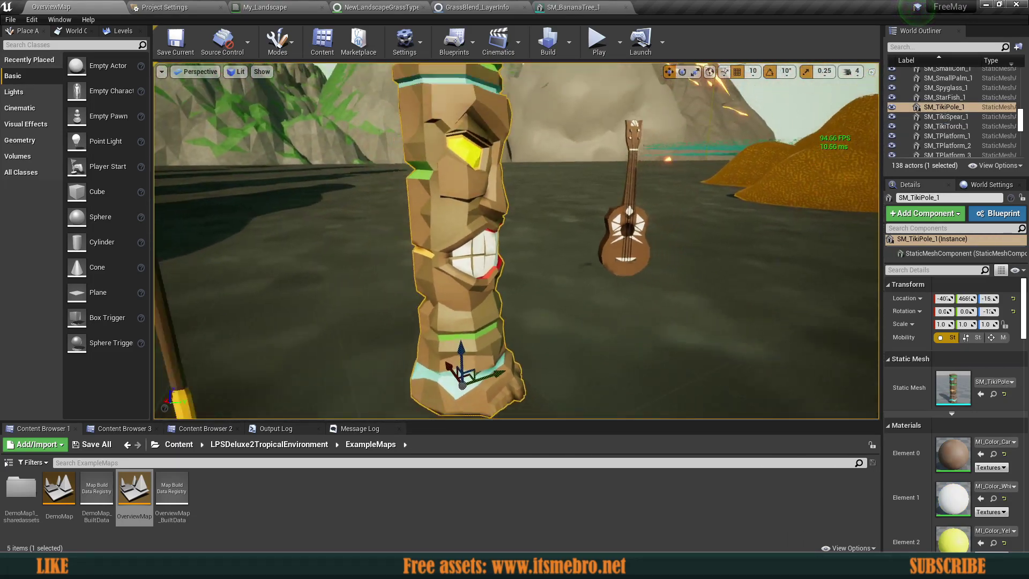
left_click(391, 319)
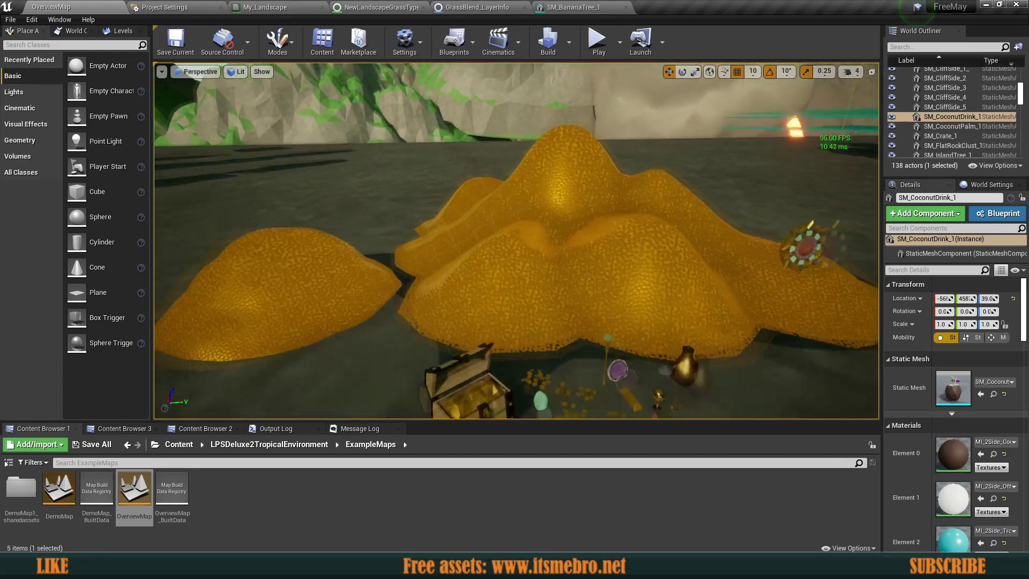
Select the large gold coin pile SM_LargePile_1 and inspect its coins up close.
key("w")
left_click(499, 284)
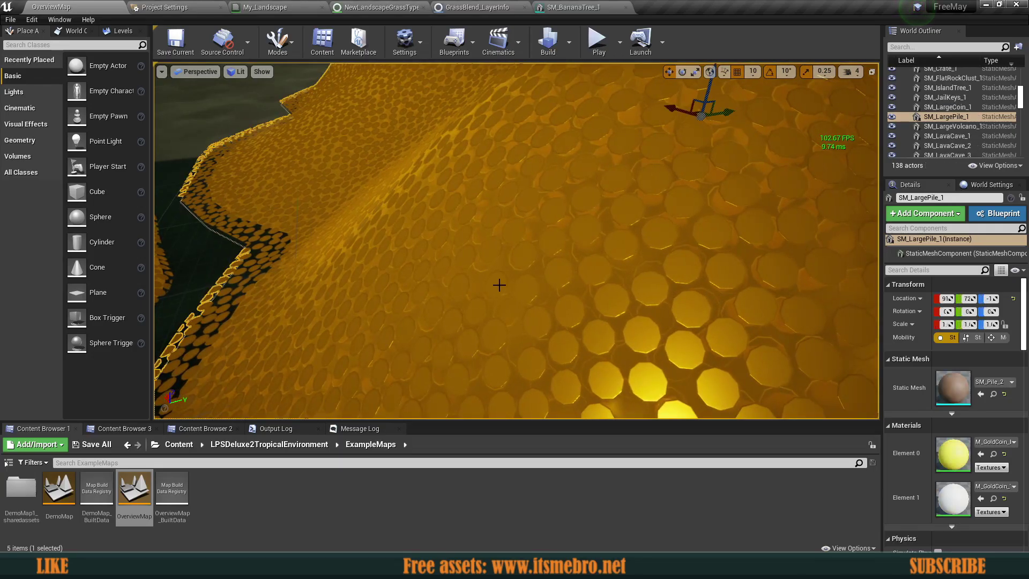
right_click_drag(498, 284, 359, 278)
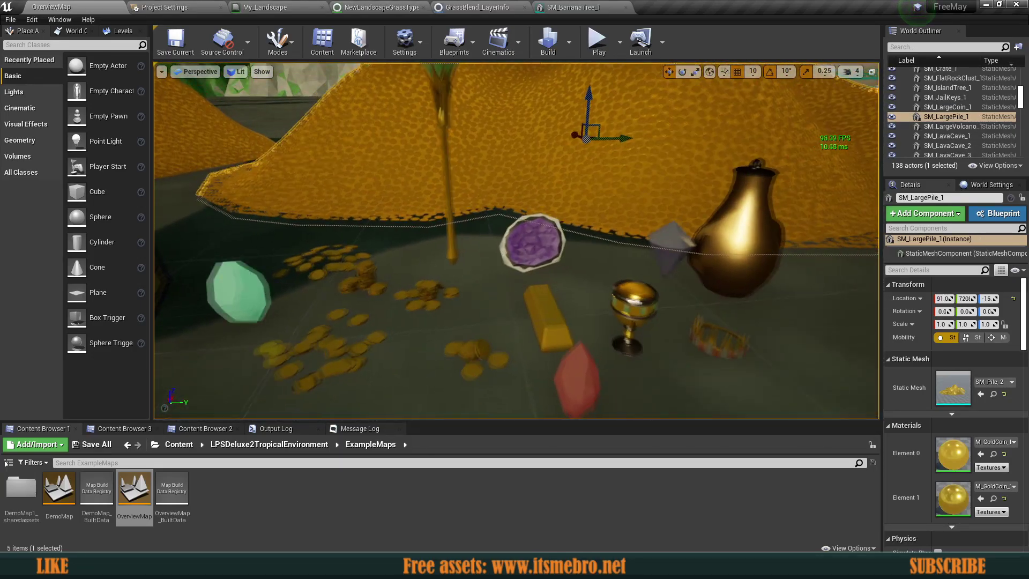
Inspect the treasure props in front of the coin piles, selecting the gold bar SM_TreasureBar_1 and the chalice Sm_TreasureChalice_1.
right_click_drag(482, 294, 498, 219)
left_click(482, 294)
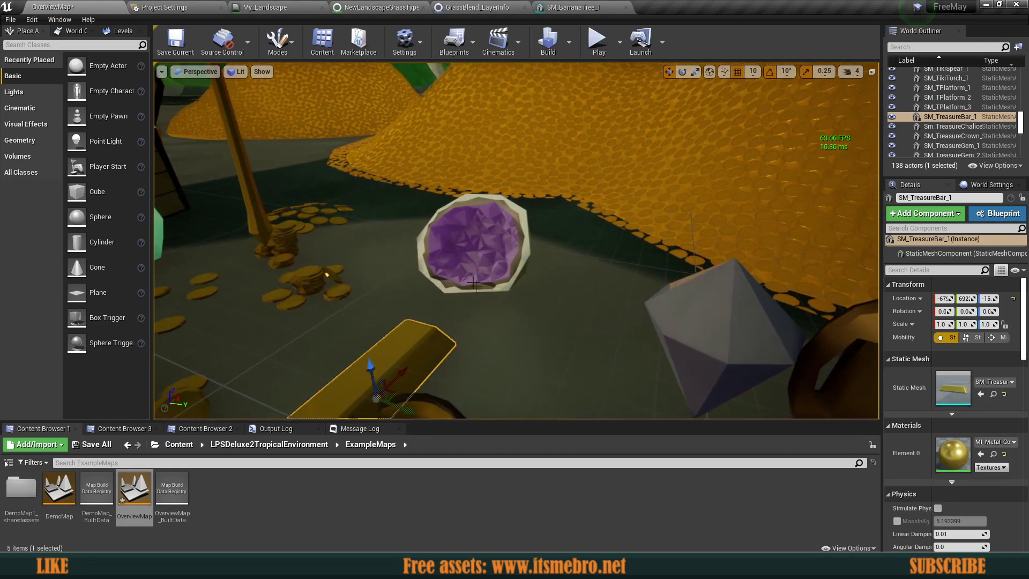
left_click(664, 319)
key("f")
left_click(596, 297)
right_click_drag(596, 298, 557, 325)
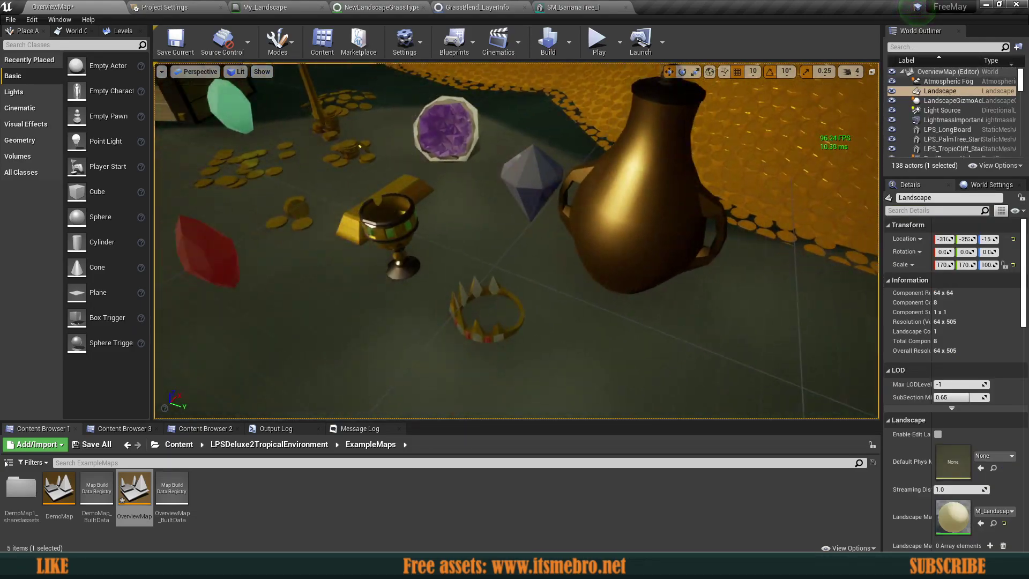
left_click(484, 229)
right_click_drag(484, 229, 484, 229)
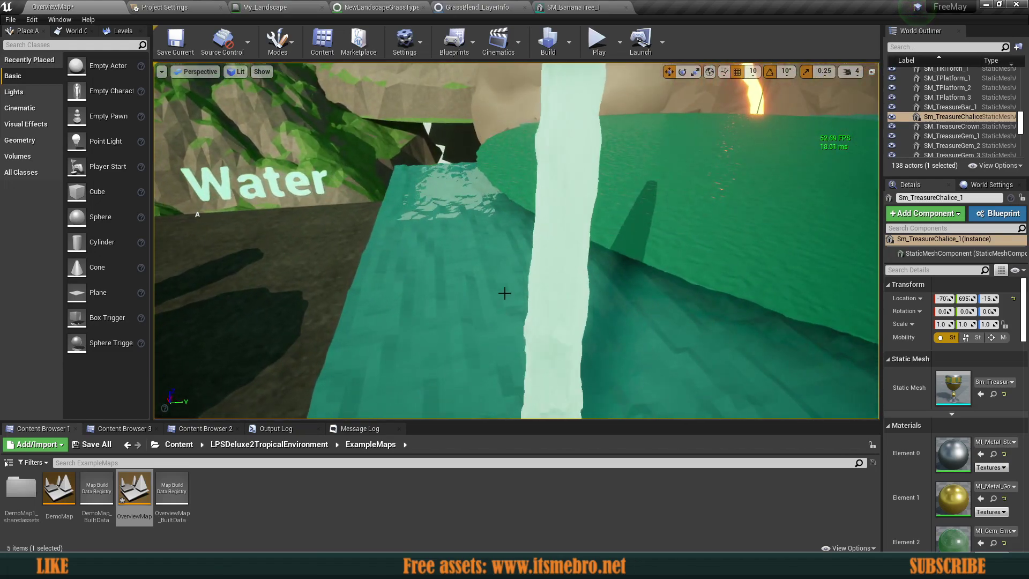
Scale the waterfall SM_TropicWaterFall_1 uniformly to 7.5 and view it from a distance against the mountains.
left_click(540, 267)
right_click_drag(540, 267, 465, 104)
key("d")
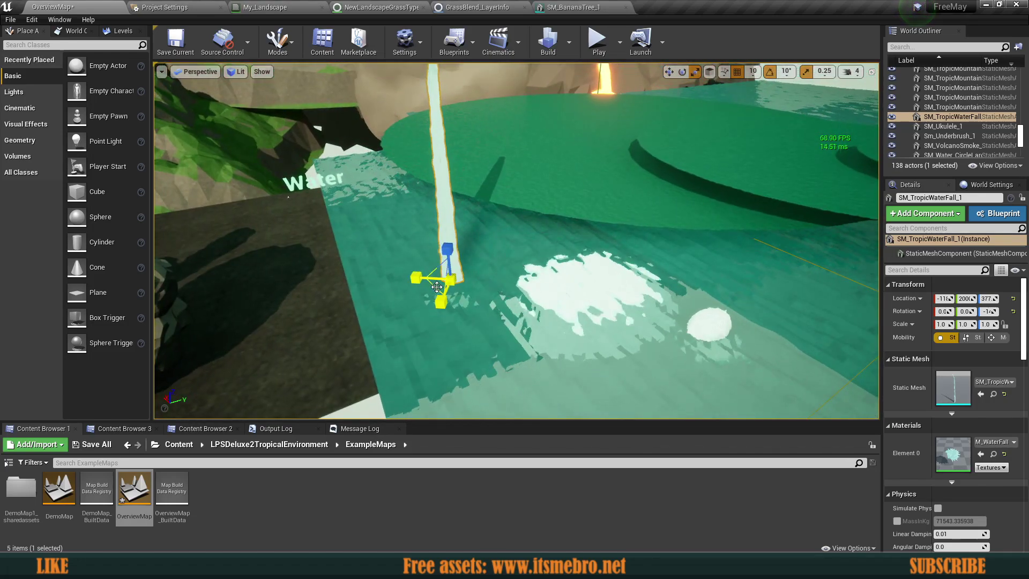
left_click_drag(437, 287, 589, 287)
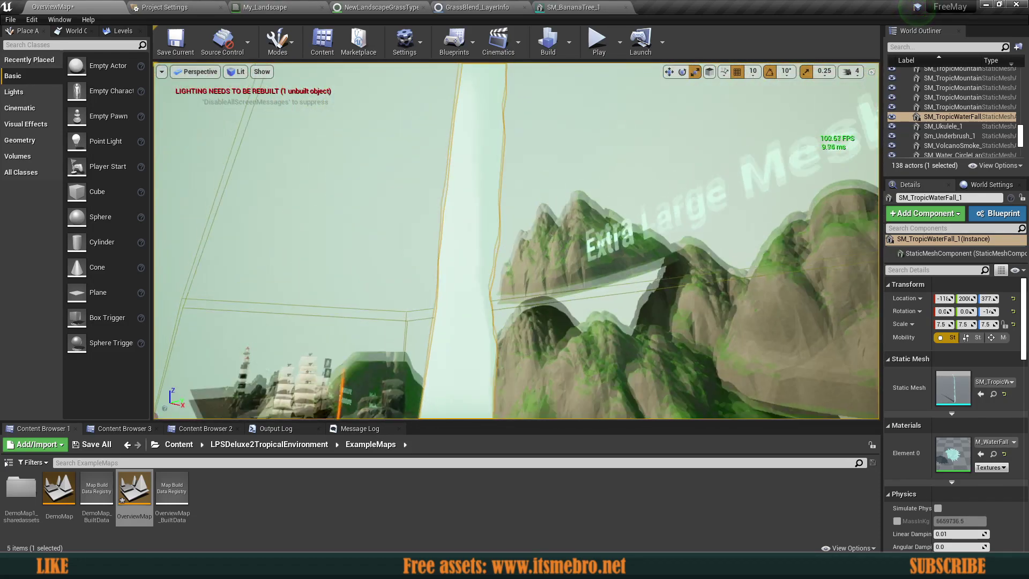
right_click_drag(516, 241, 349, 198)
key("d")
key("w")
key("s")
left_click_drag(509, 244, 514, 244, "alt")
Return to the root Content folder, open Light_Foliage, and select its Maps folder.
left_click(178, 444)
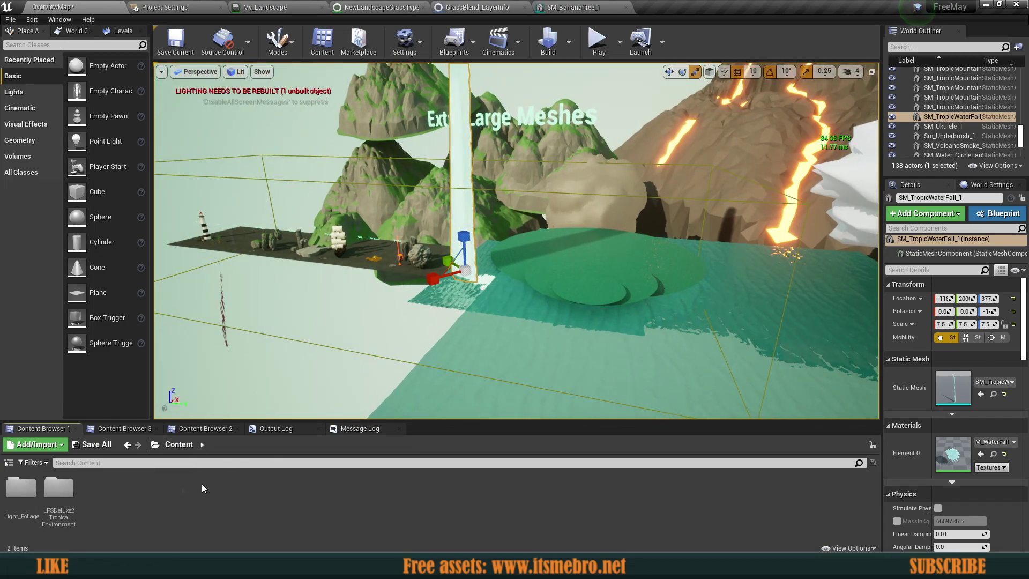
double_click(15, 493)
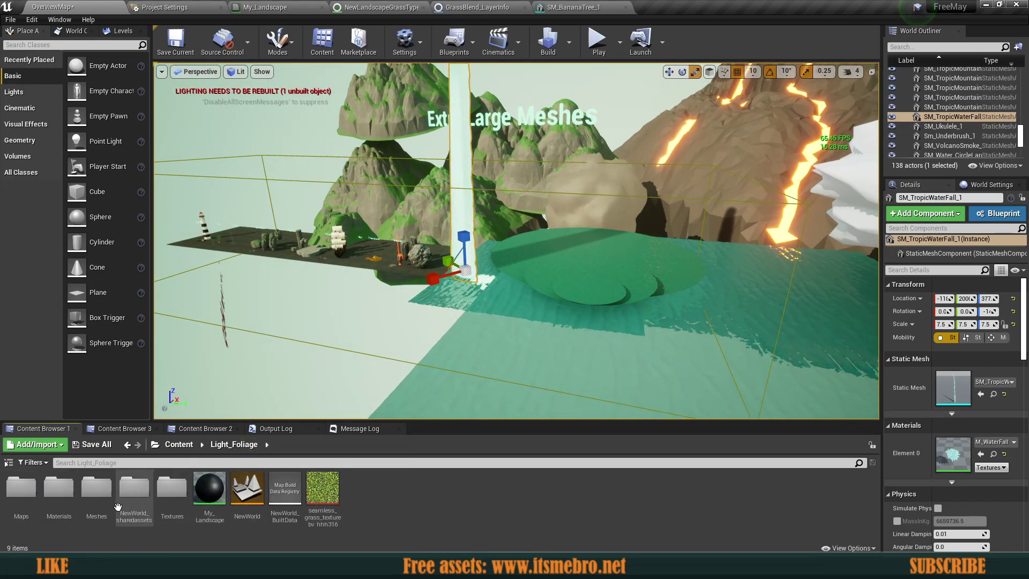
left_click(24, 486)
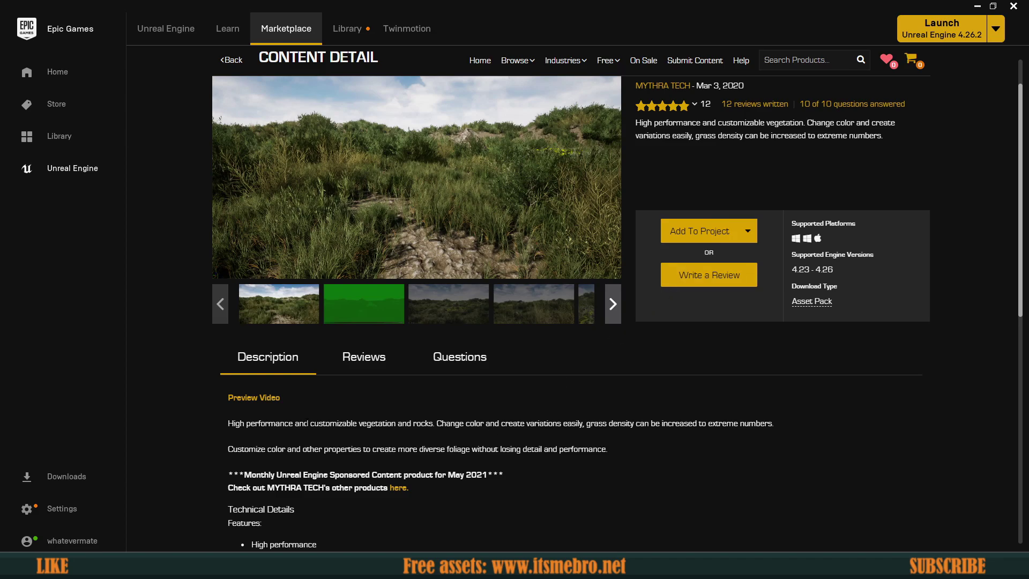
Review the Light Foliage product page in the Epic Games Launcher, including its description and technical details.
scroll(331, 378, "up", 3)
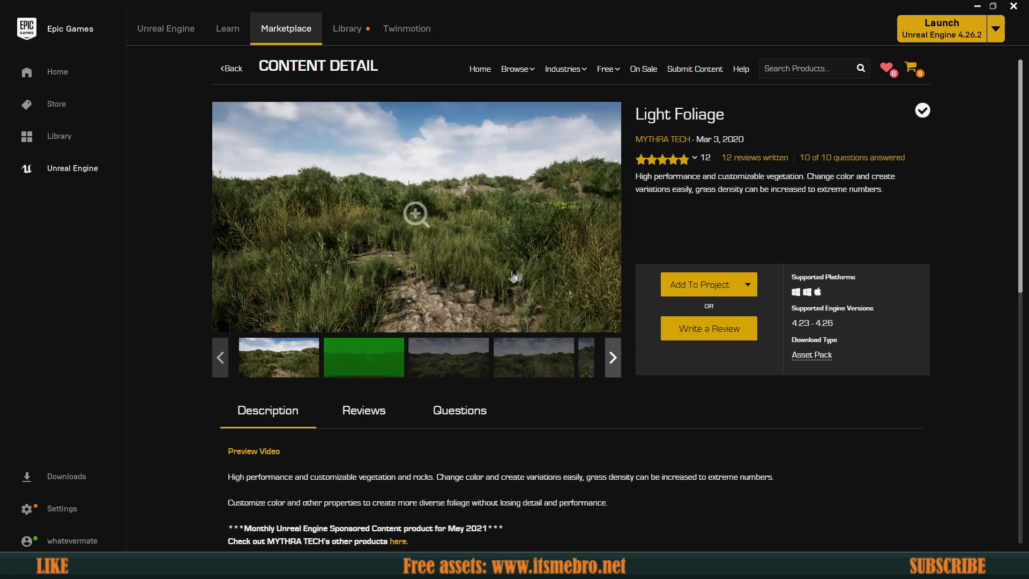
scroll(468, 247, "down", 1)
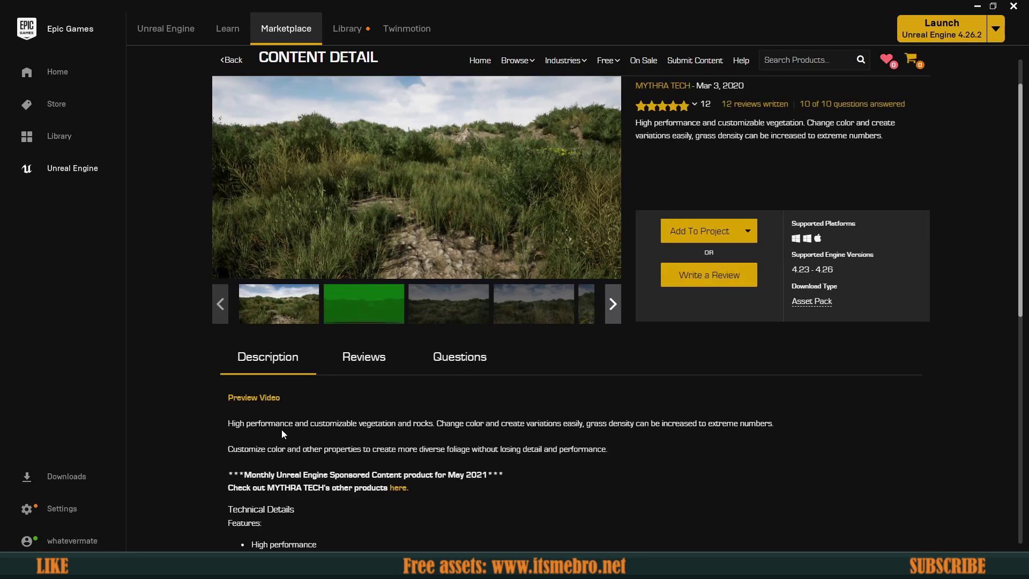
scroll(254, 330, "down", 2)
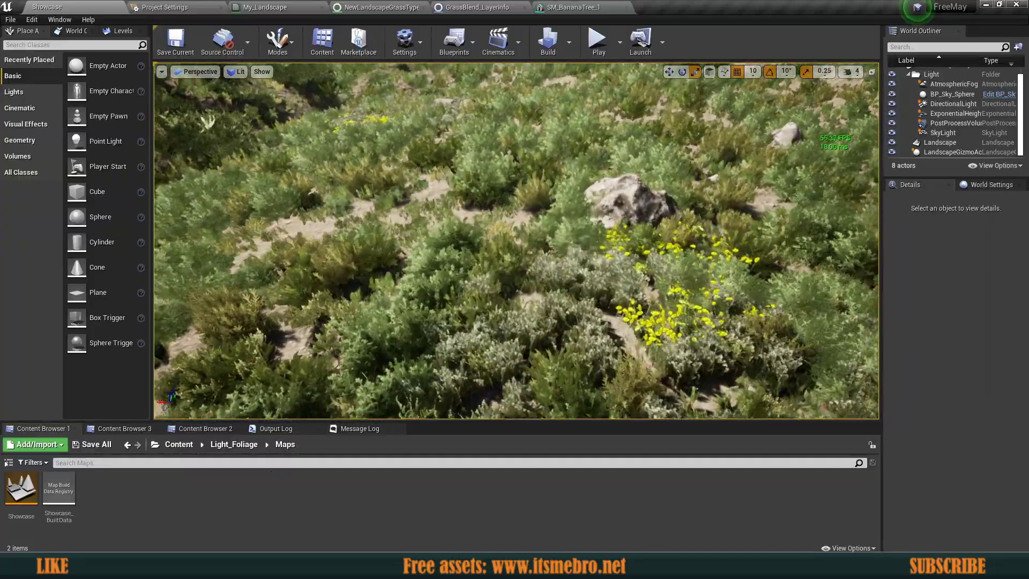
Play the Showcase map in a new editor window instead of the viewport and fly forward over the foliage.
mouse_move(516, 240)
right_mouse_down()
mouse_move(496, 252)
mouse_move(516, 241)
right_mouse_up()
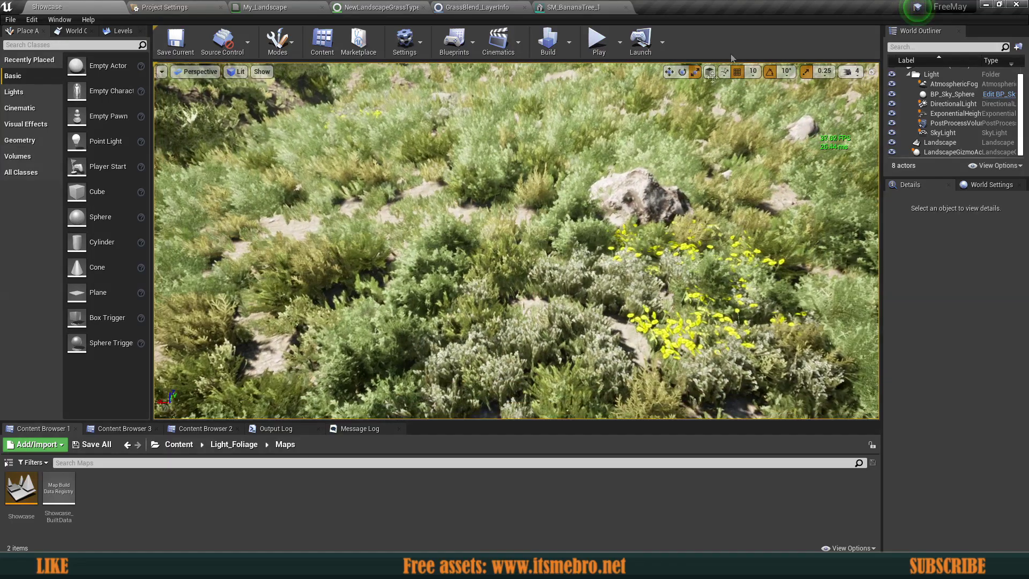
left_click(609, 41)
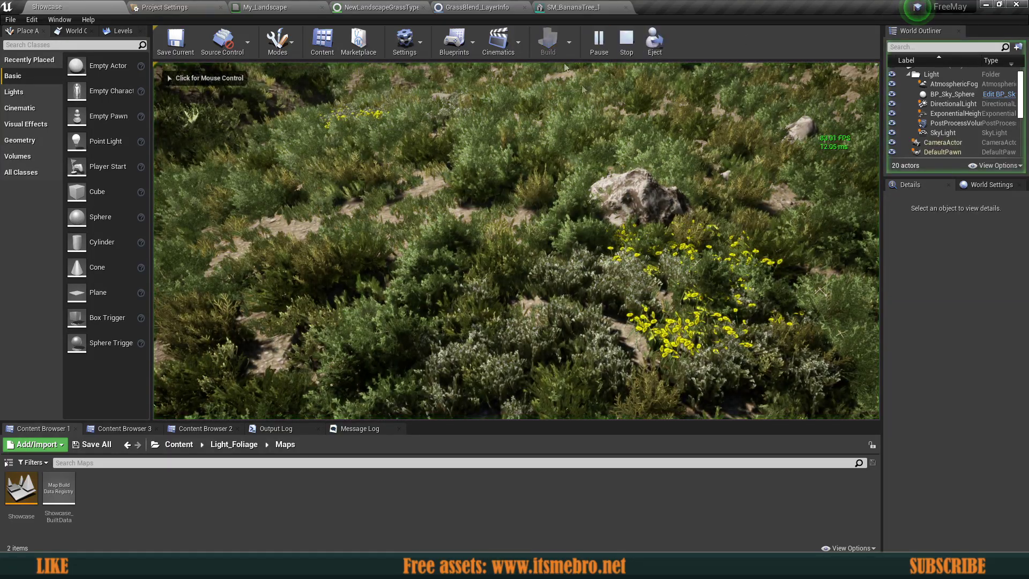
left_click(623, 44)
left_click(623, 44)
left_click(650, 96)
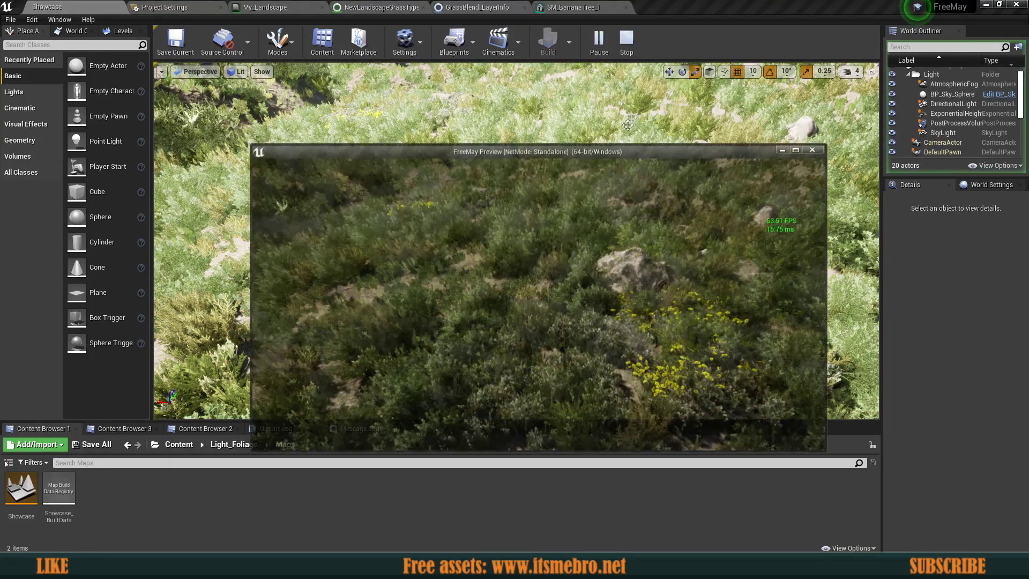
left_click(794, 145)
key("w")
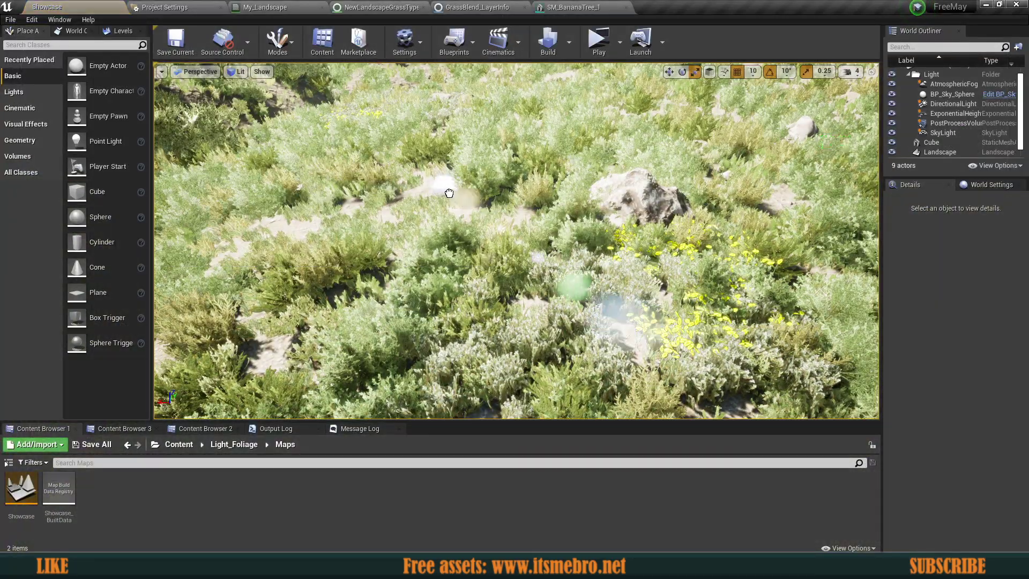
Place a cube among the Showcase foliage, set its Z scale to 2.0, and raise it to a Z location of about 230.
left_click(449, 191)
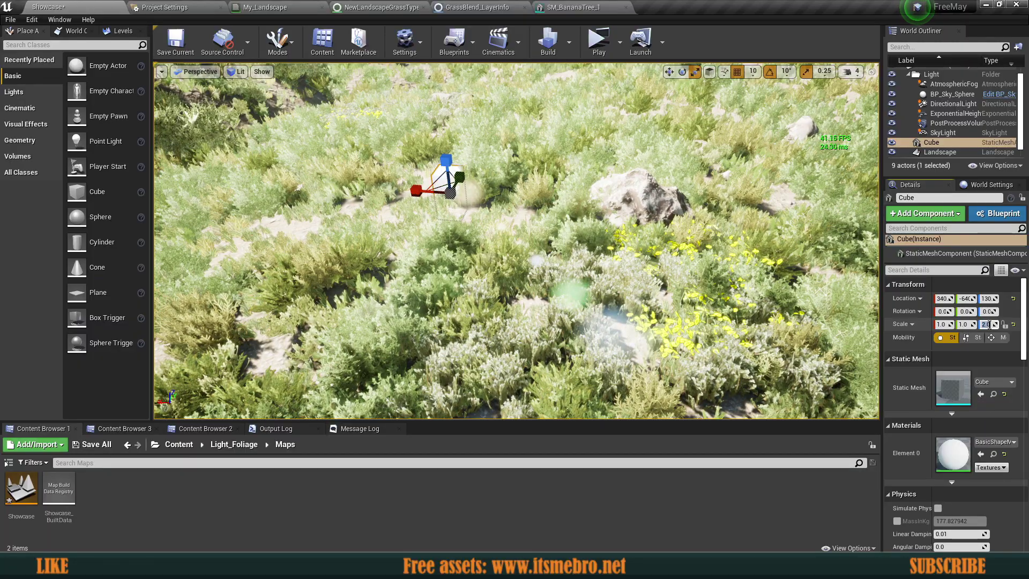
key("f")
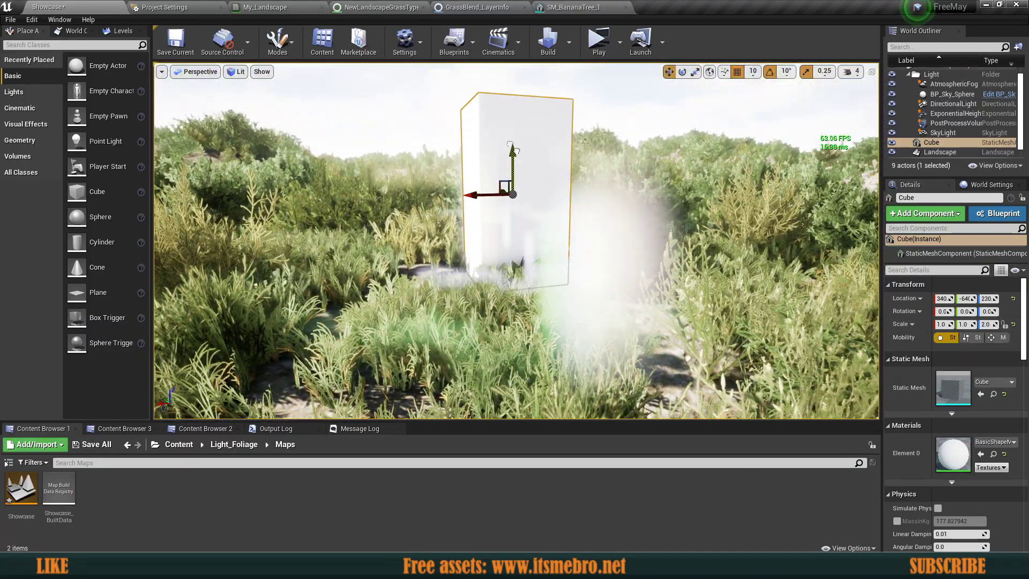
right_click_drag(503, 156, 525, 193)
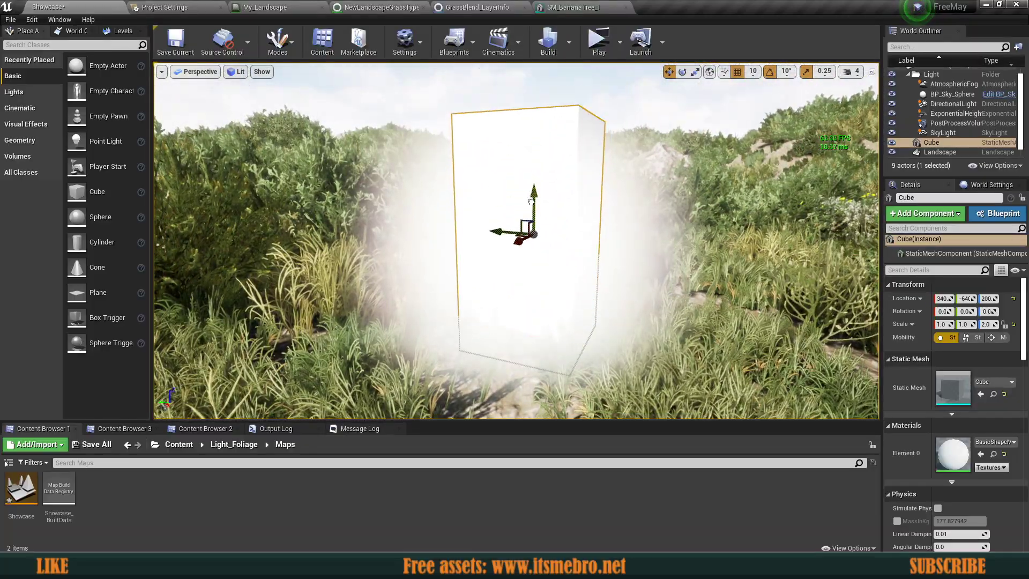
left_click_drag(531, 193, 531, 180)
right_click_drag(531, 180, 622, 317)
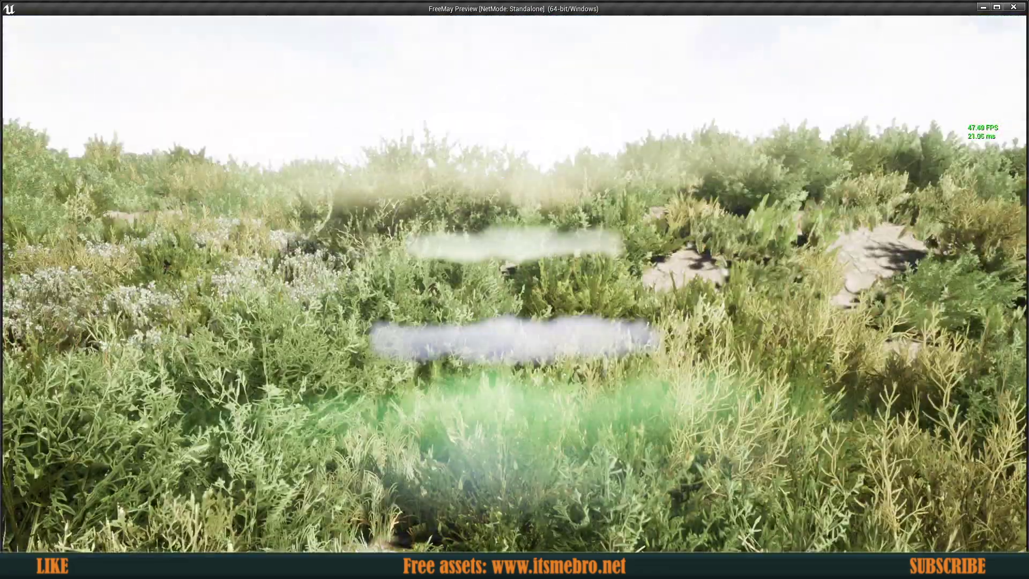
Fly backward over the Showcase foliage in the standalone preview and end the play session.
key("s")
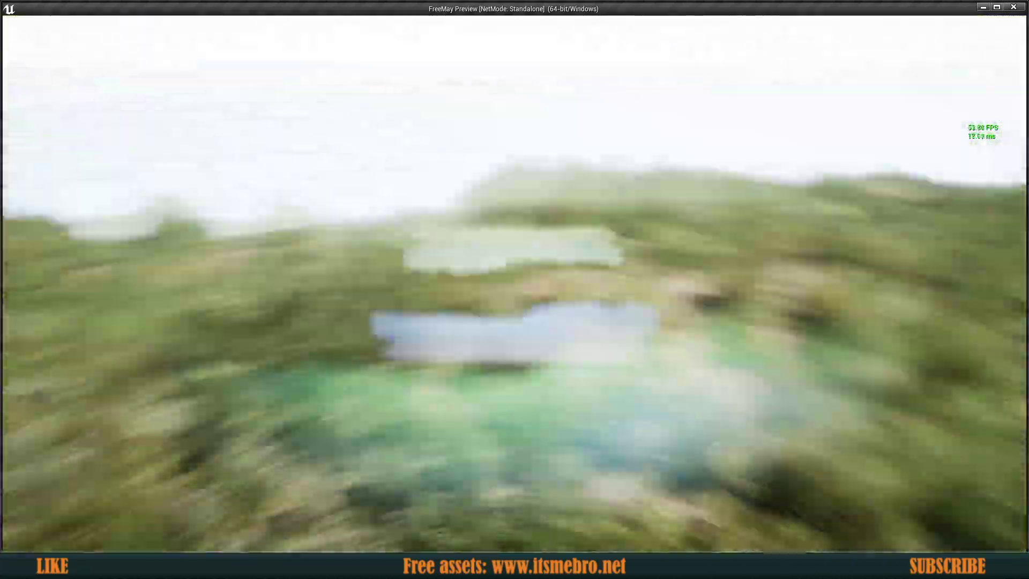
key("Escape")
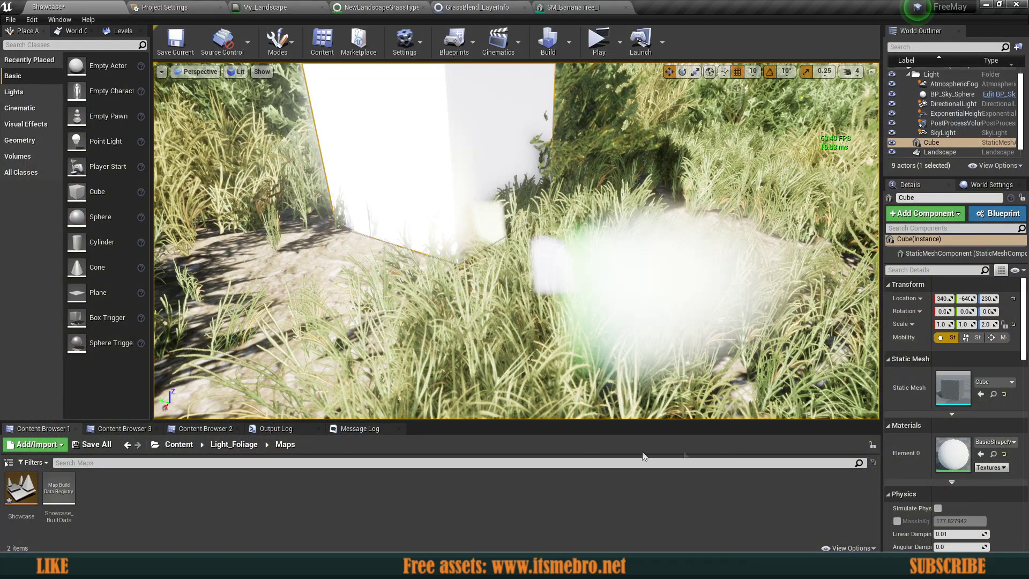
Open the NewWorld level from the Light_Foliage folder and view the vegetation around the white cube from several angles.
left_click(239, 446)
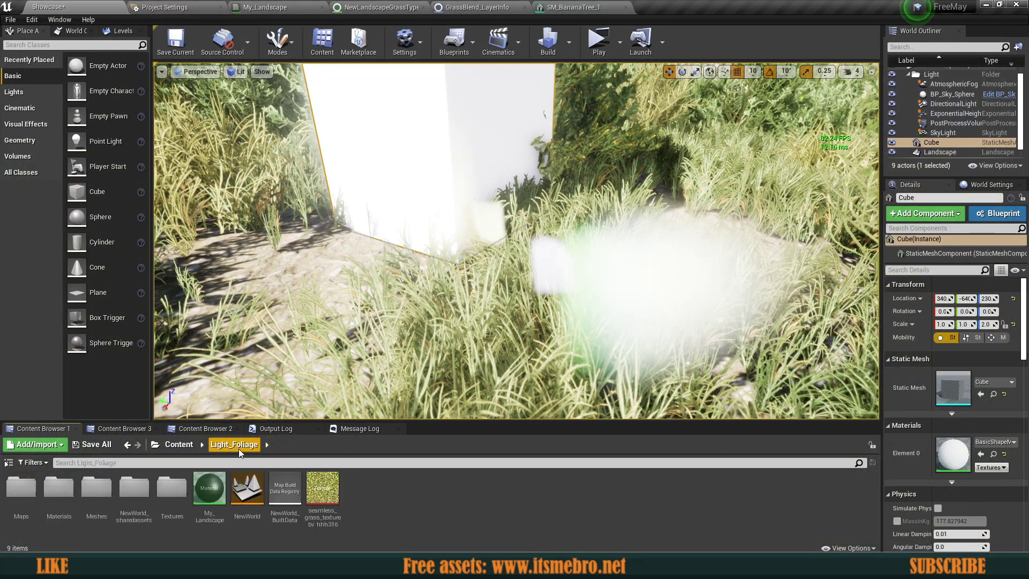
left_click(247, 501)
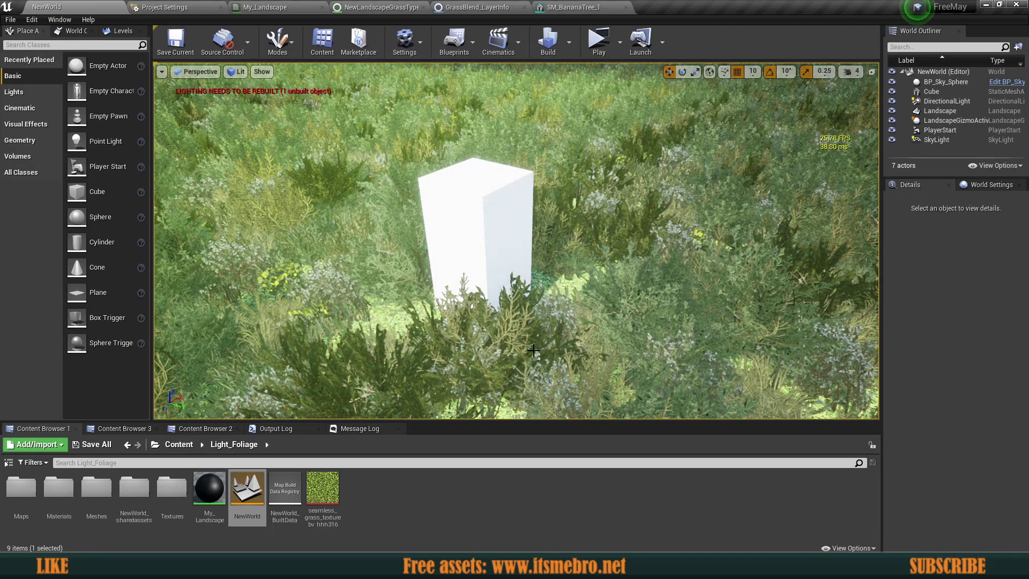
right_click_drag(425, 214, 354, 225)
right_click_drag(484, 207, 517, 207)
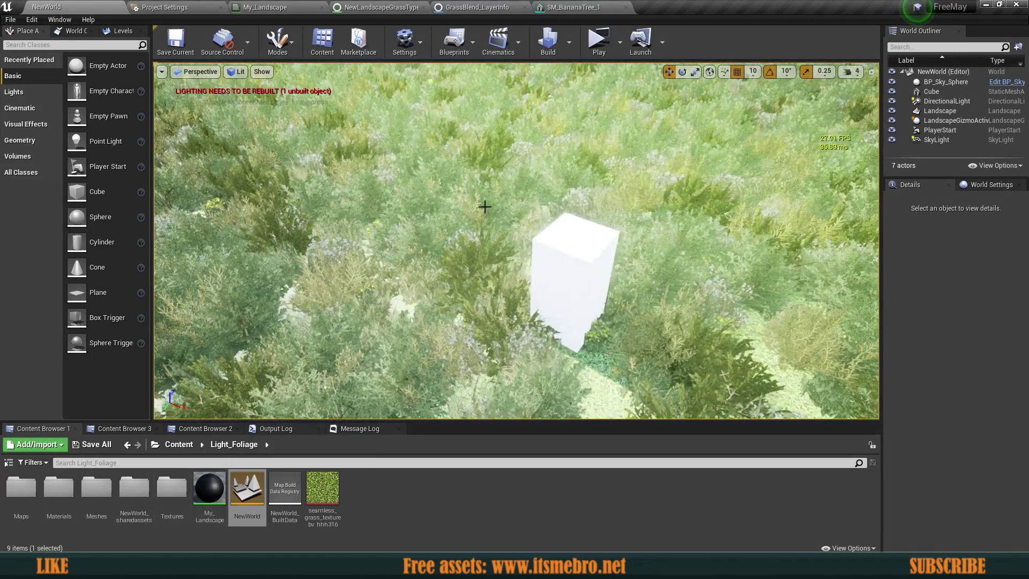
right_click_drag(681, 300, 842, 279)
right_click_drag(680, 300, 681, 300)
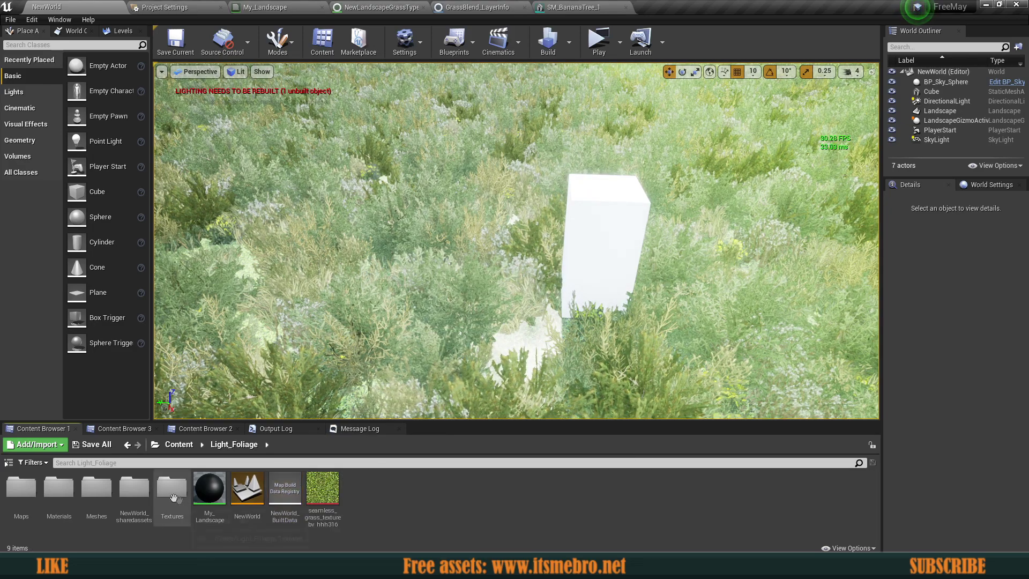
Open the Light_Foliage Meshes folder and examine the density, cull distance and scaling settings of the grass varieties in NewLandscapeGrassType.
double_click(96, 488)
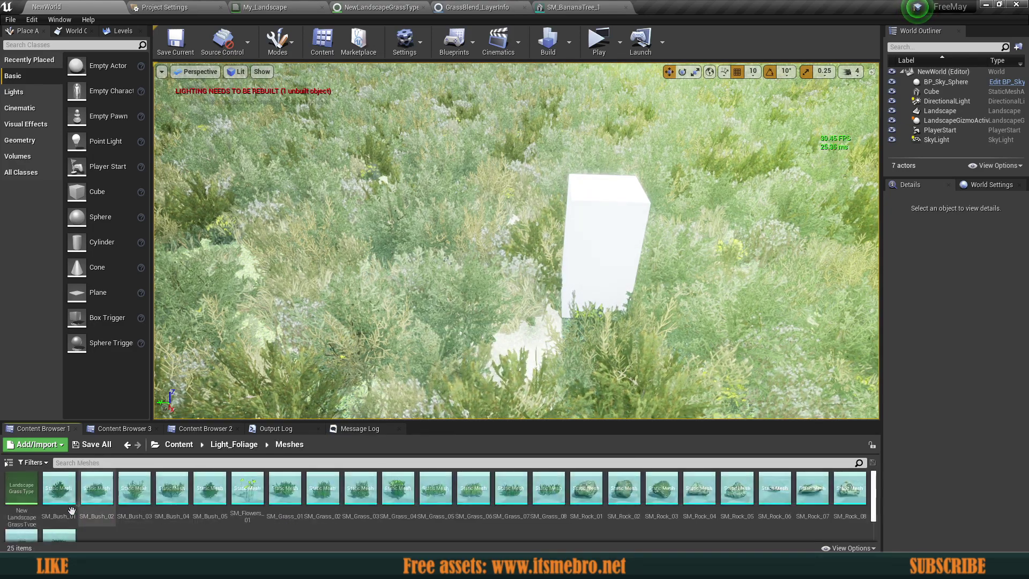
left_click(378, 7)
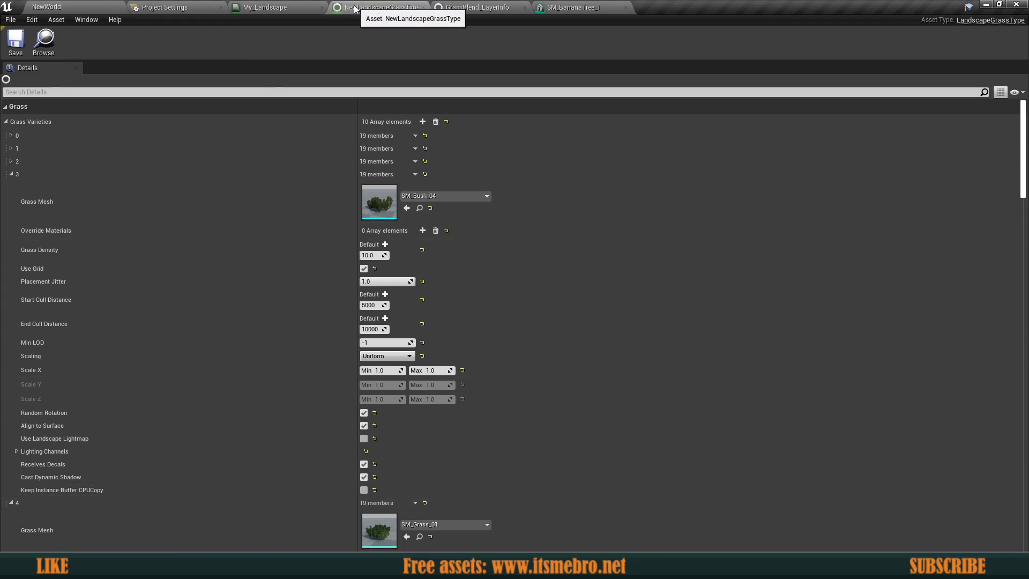
scroll(311, 230, "down", 1)
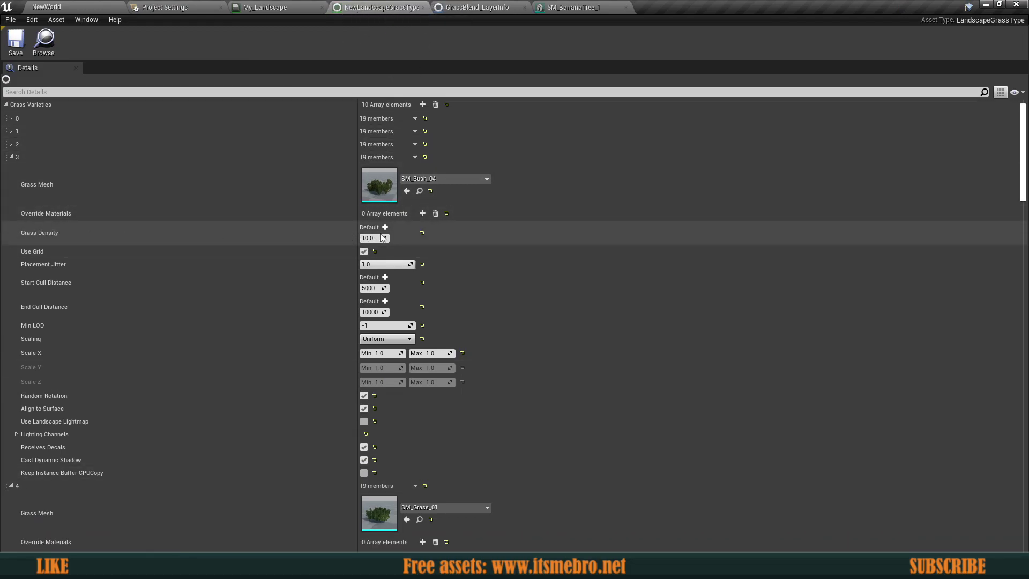
scroll(219, 274, "down", 1)
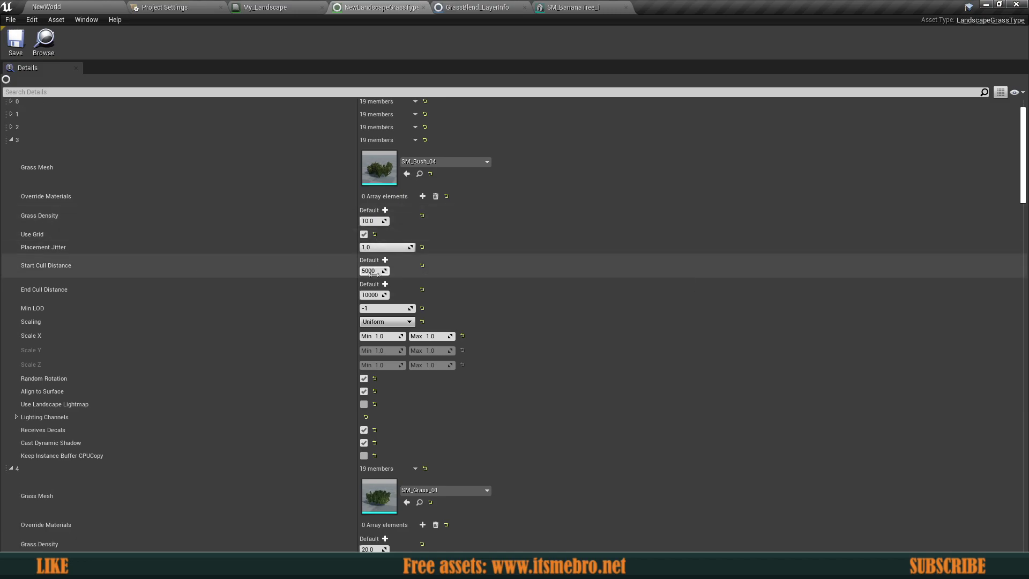
scroll(386, 225, "down", 4)
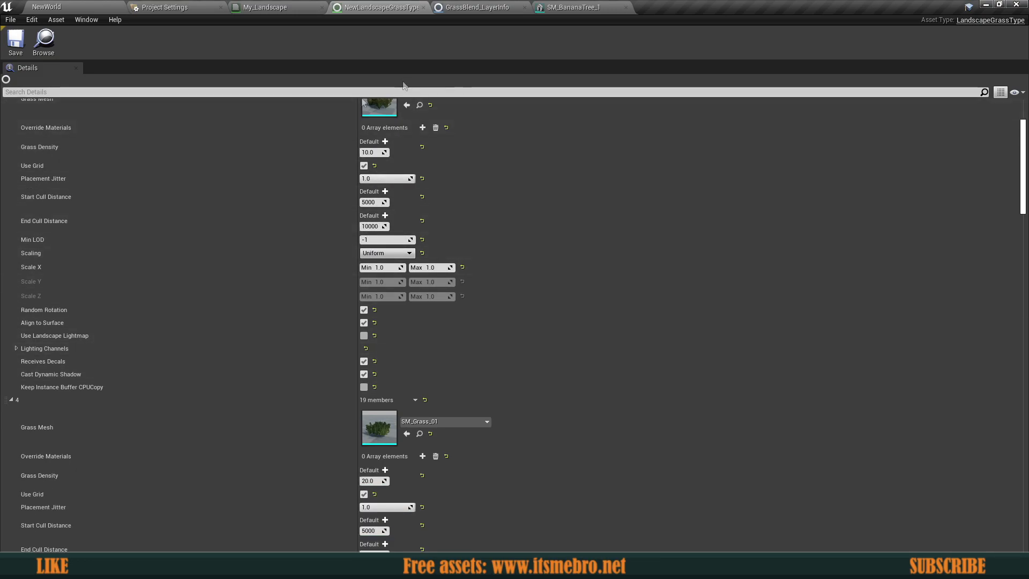
scroll(465, 378, "up", 6)
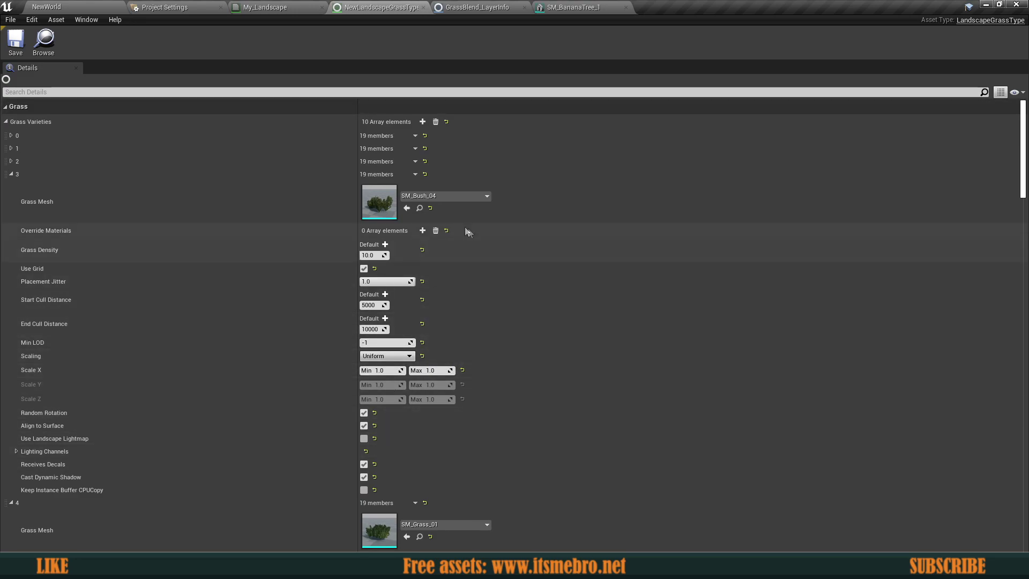
Collapse grass varieties 3 through 9 in NewLandscapeGrassType to leave a compact list of all entries.
left_click(11, 174)
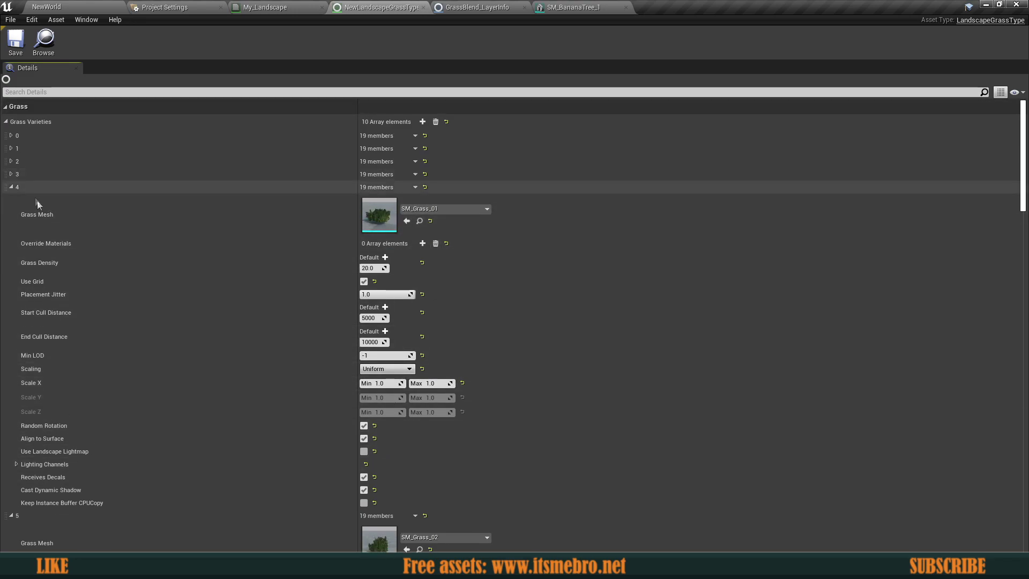
scroll(23, 224, "down", 13)
scroll(225, 339, "up", 13)
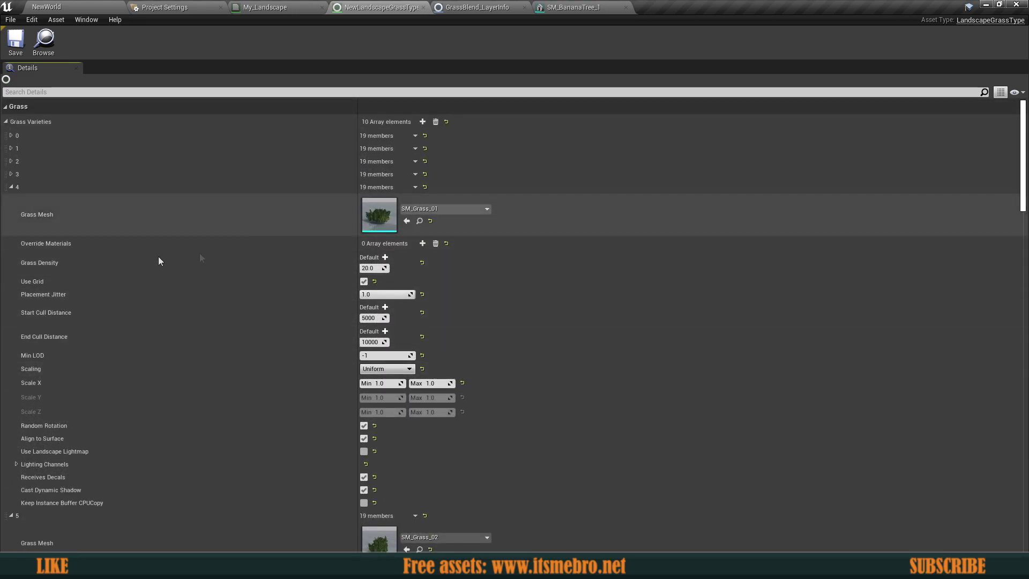
left_click(11, 187)
left_click(11, 200)
left_click(10, 212)
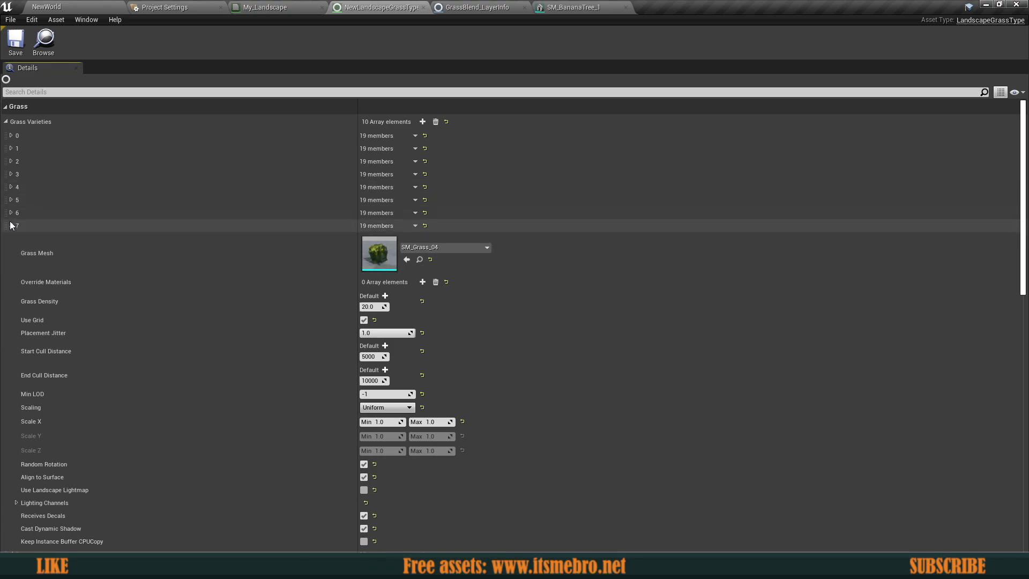
left_click(10, 226)
left_click(11, 238)
left_click(11, 252)
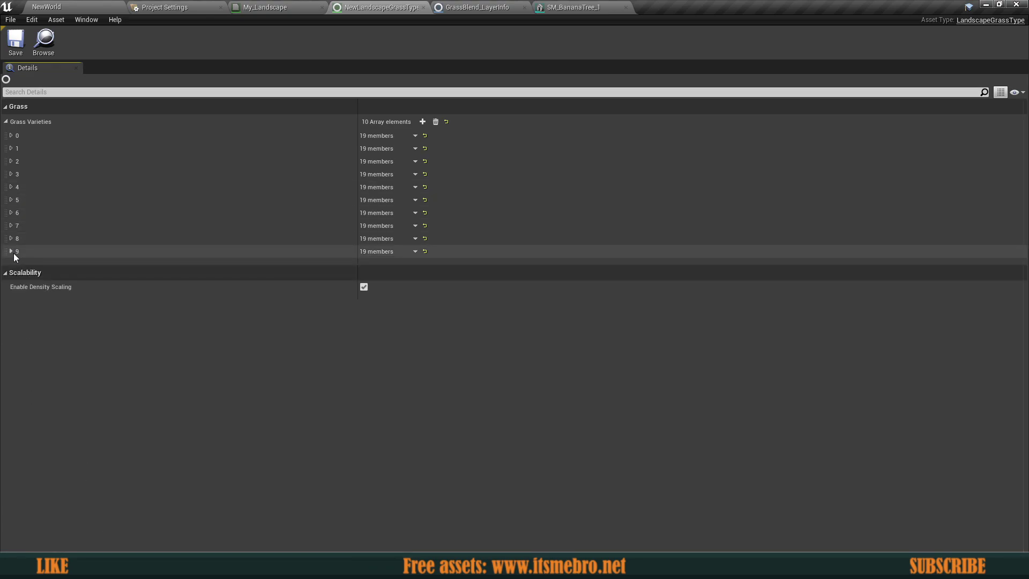
Return to the NewWorld level, play it in the preview window, and fly across the dense grass around the white cube.
left_click(110, 5)
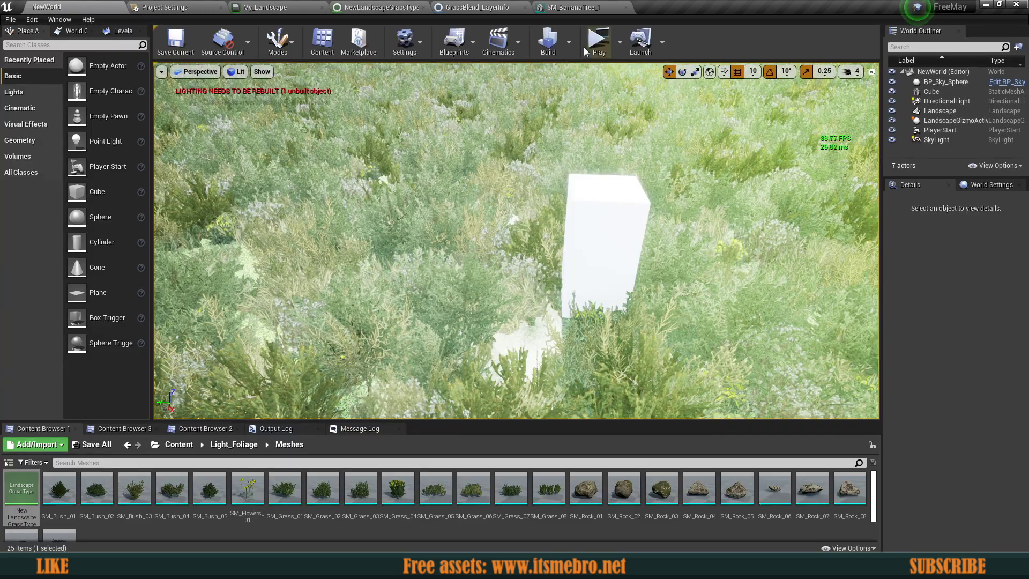
left_click(599, 40)
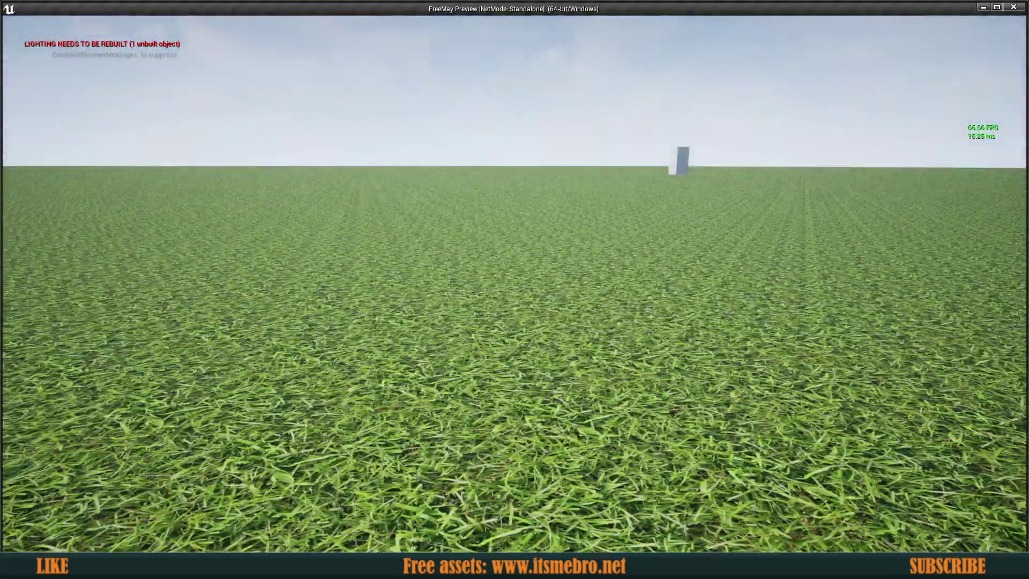
key("w")
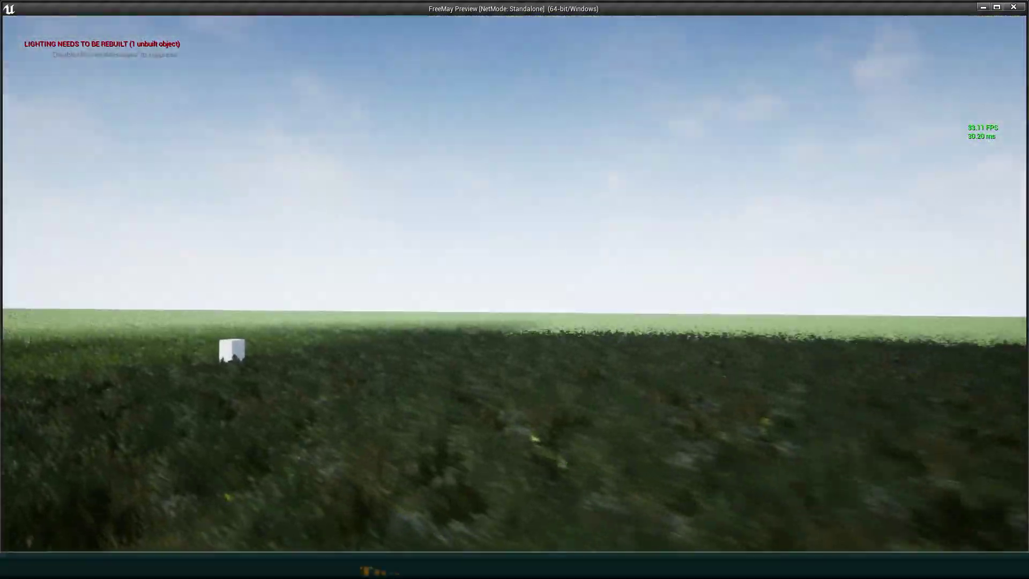
key("w")
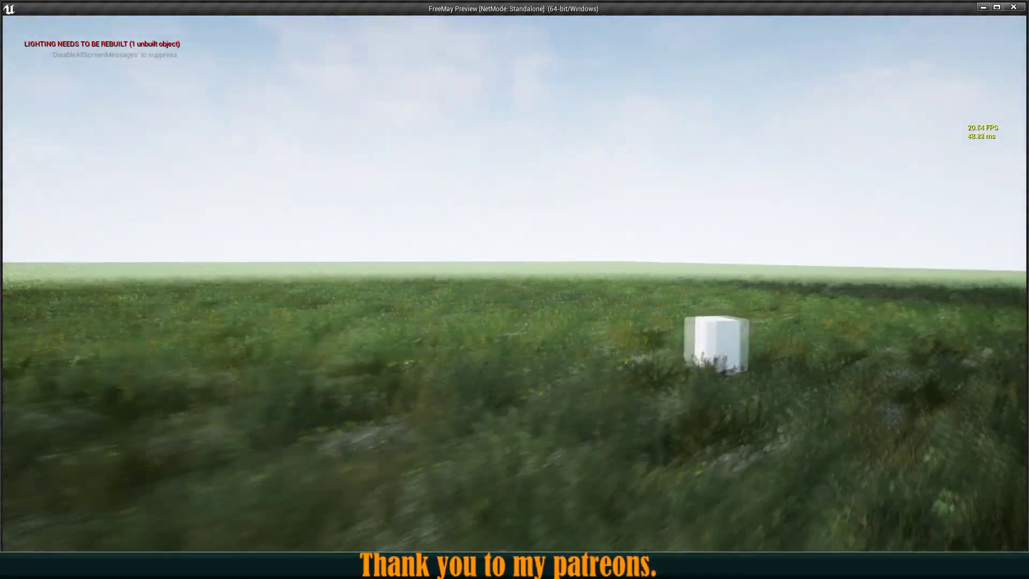
key("w")
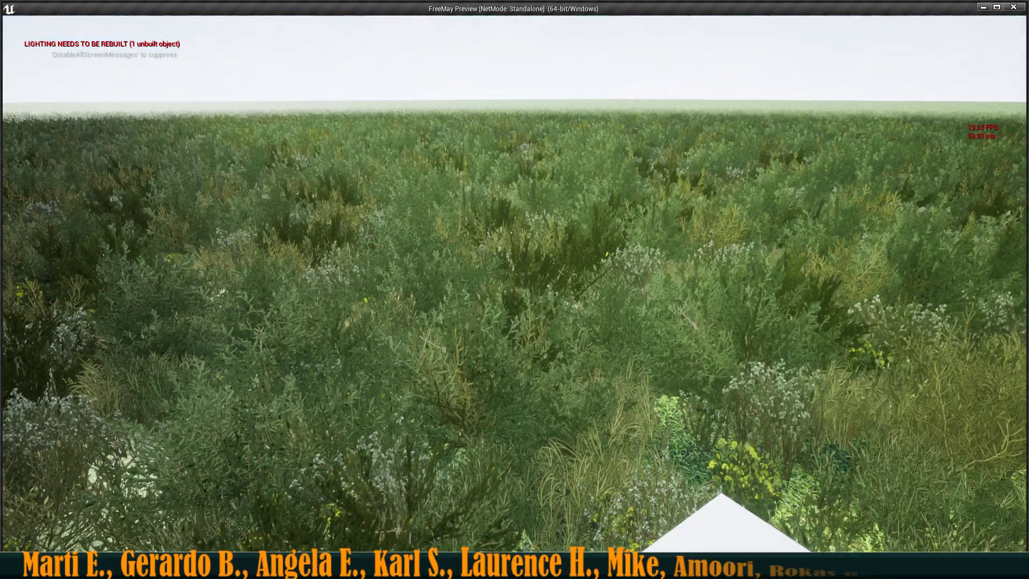
key("w")
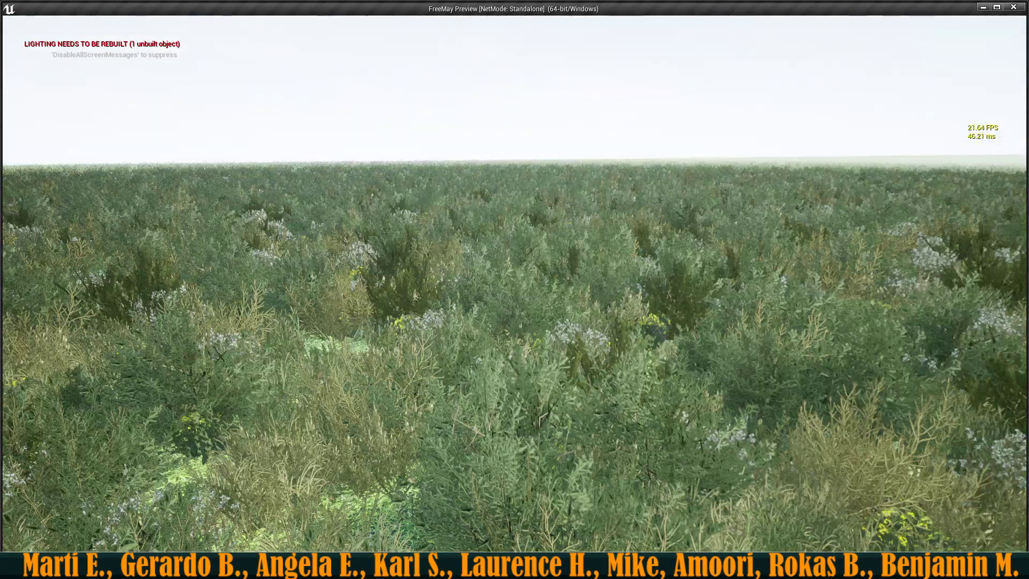
key("w")
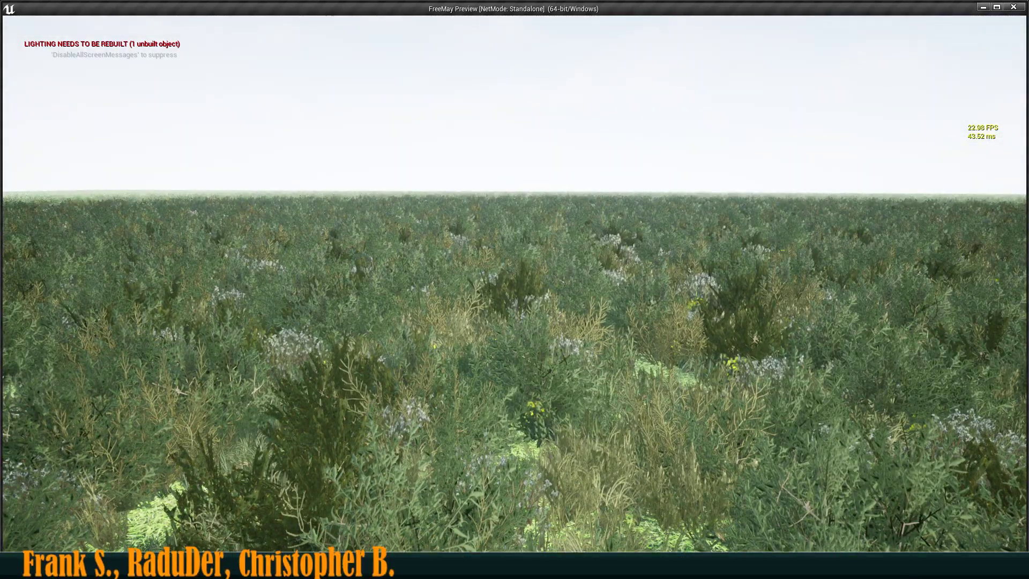
key("s")
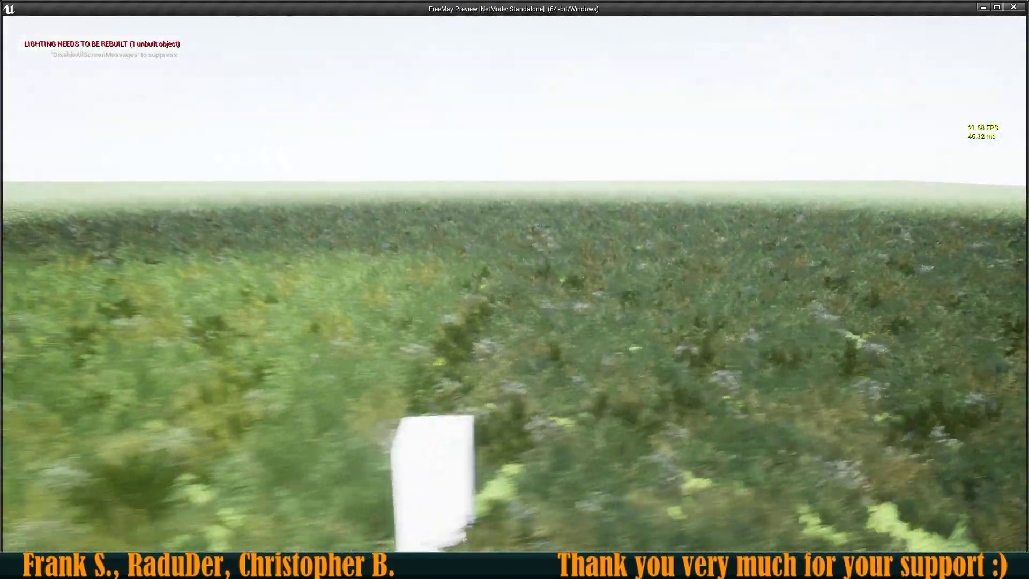
View the grass field from high above the white cube in the preview, descend back into the vegetation, and end the preview.
key("w")
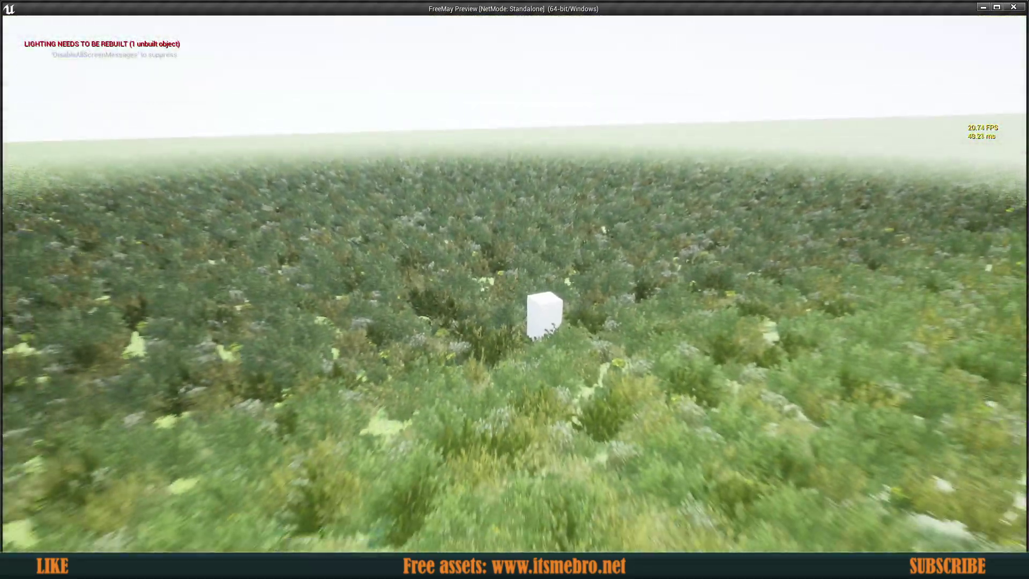
key("s")
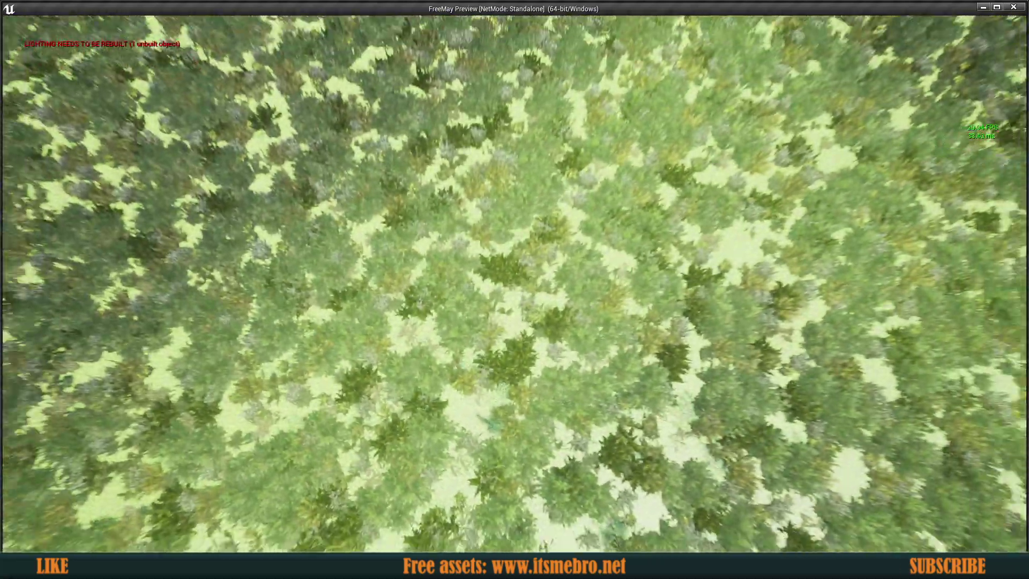
key("s")
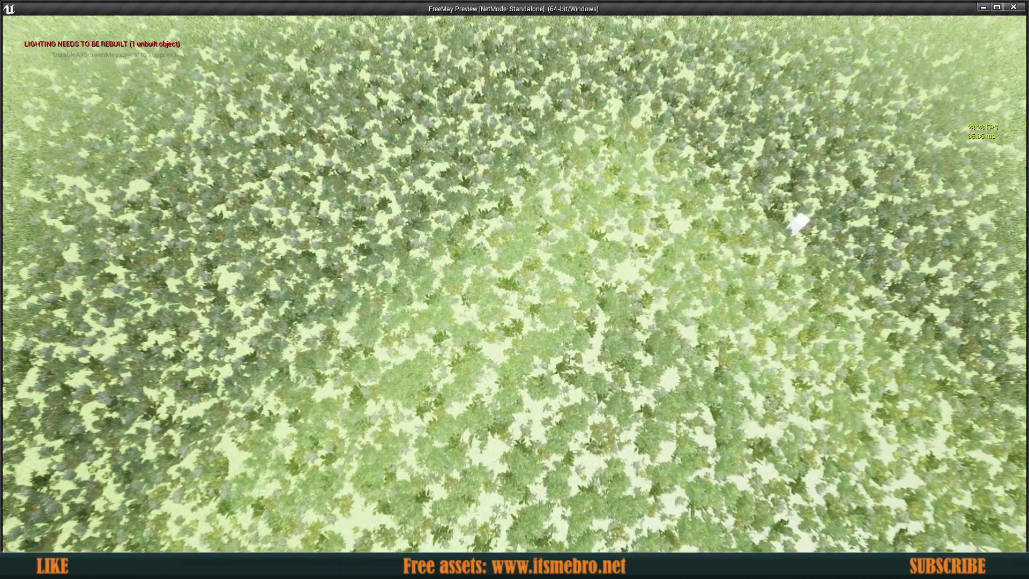
key("s")
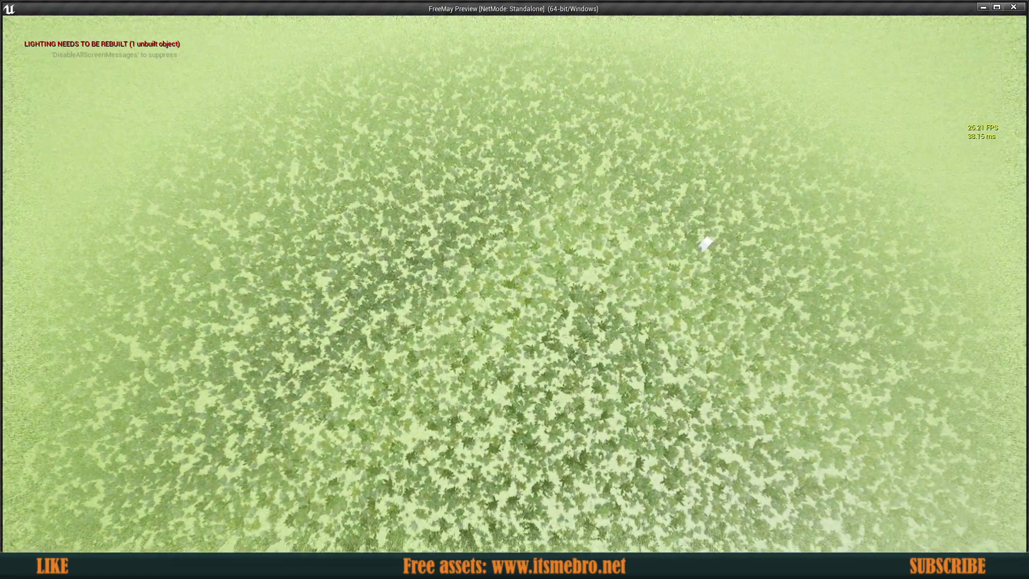
key("w")
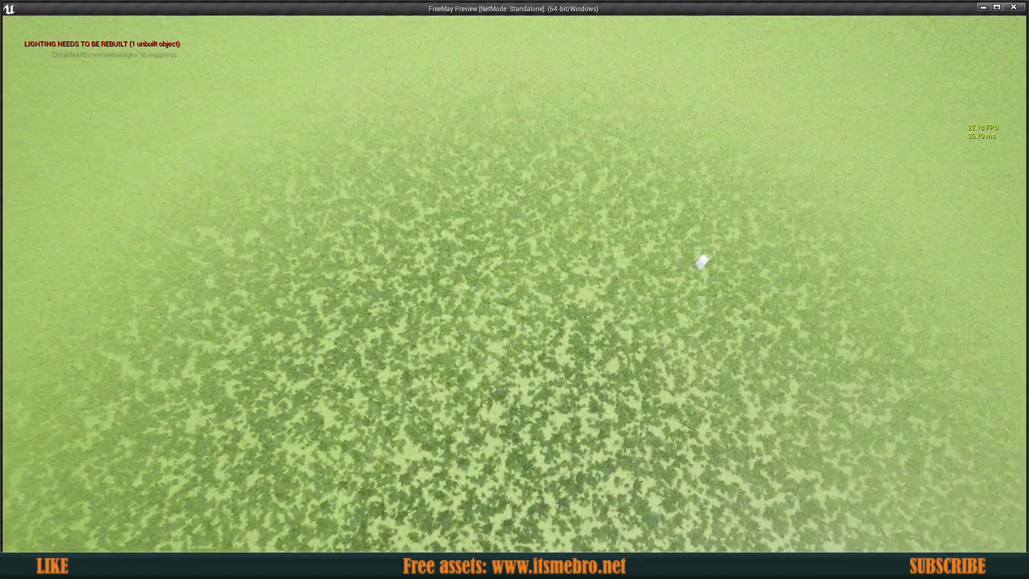
key("w")
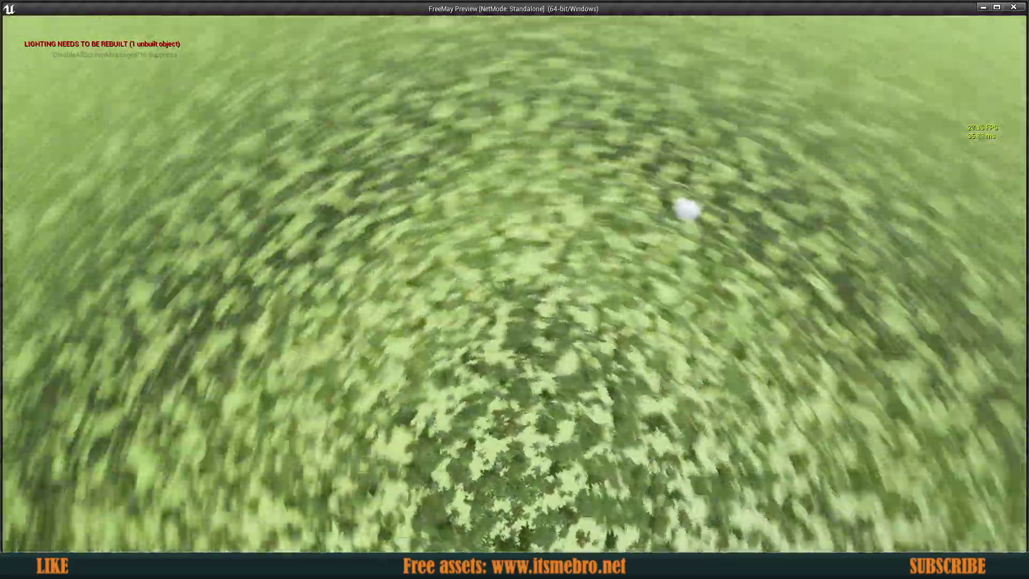
key("w")
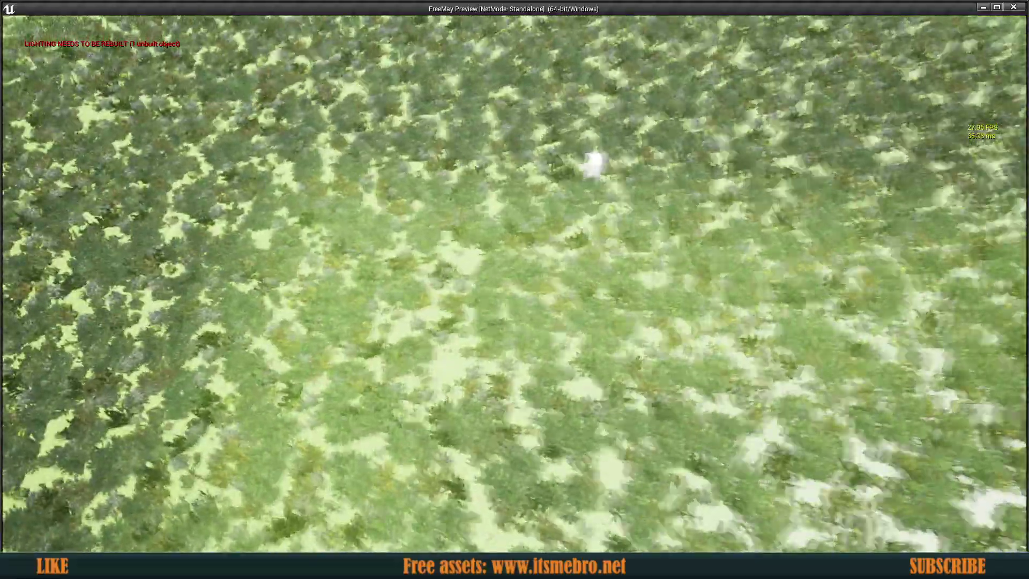
key("w")
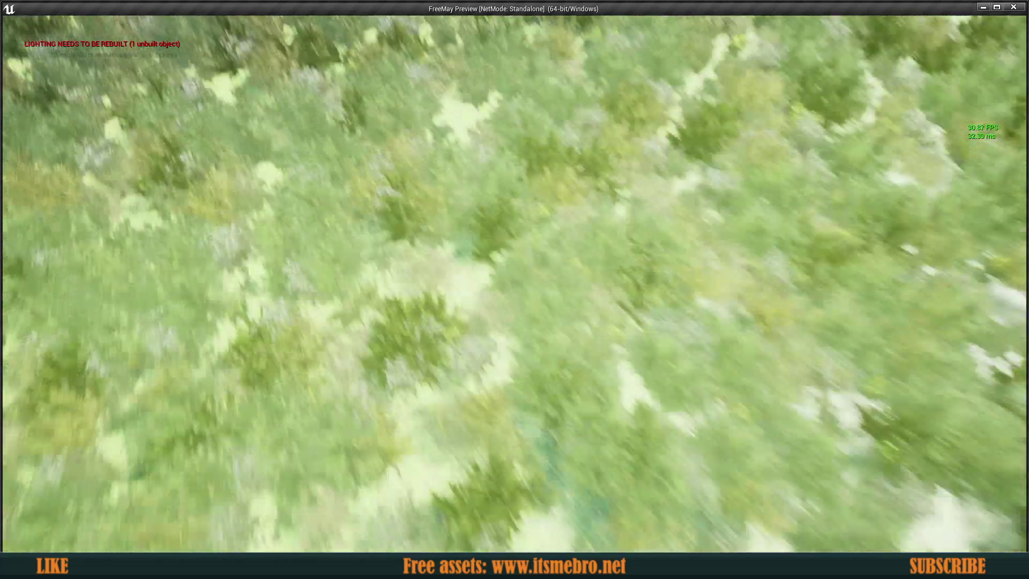
key("Escape")
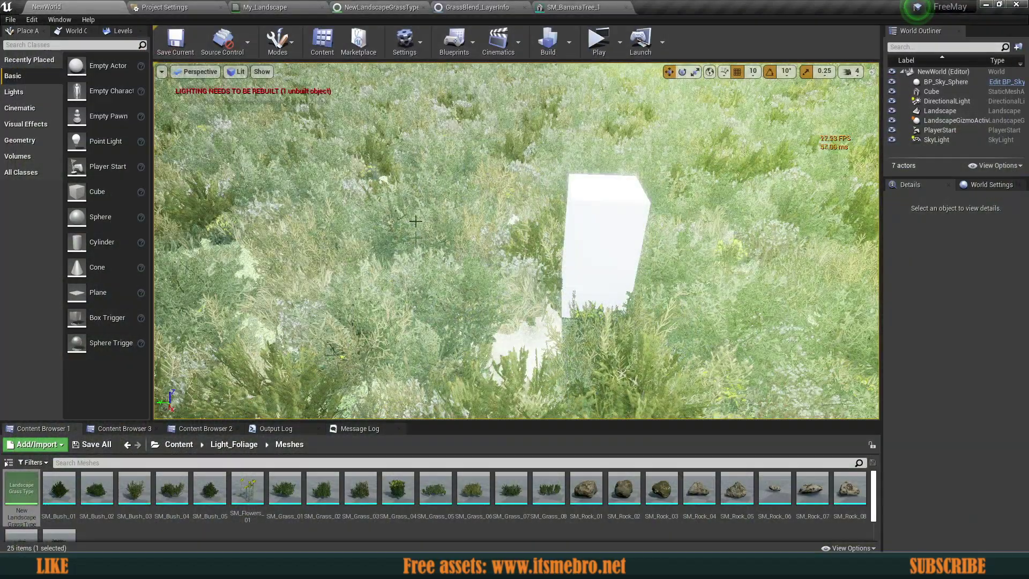
Set the engine scalability view distance to Near and anti-aliasing, post processing, shadows, textures, effects, foliage and shading to Low.
left_click(419, 46)
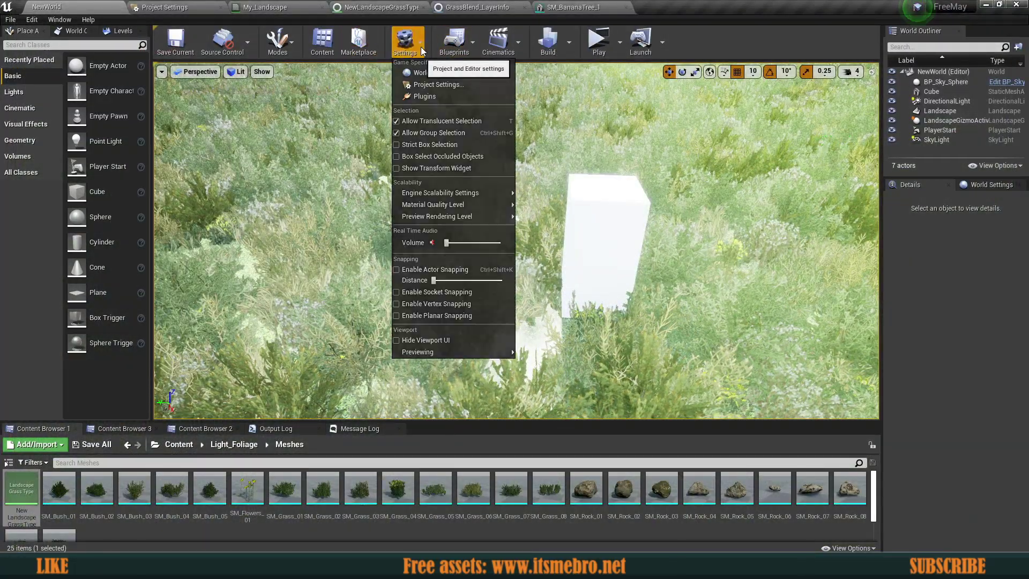
mouse_move(462, 194)
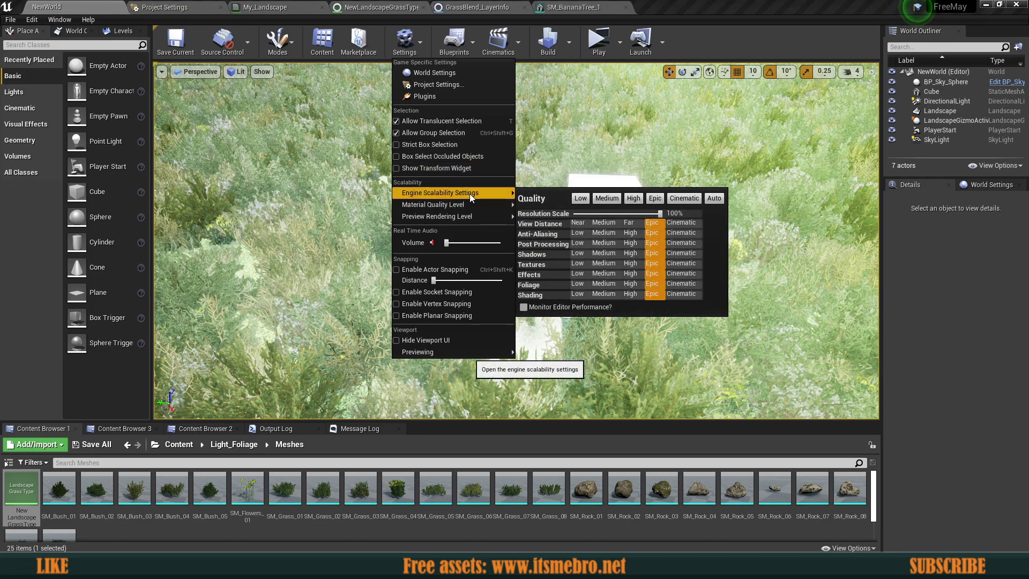
left_click(579, 223)
left_click(579, 233)
left_click(579, 243)
left_click(578, 253)
left_click(578, 264)
left_click(579, 274)
left_click(579, 284)
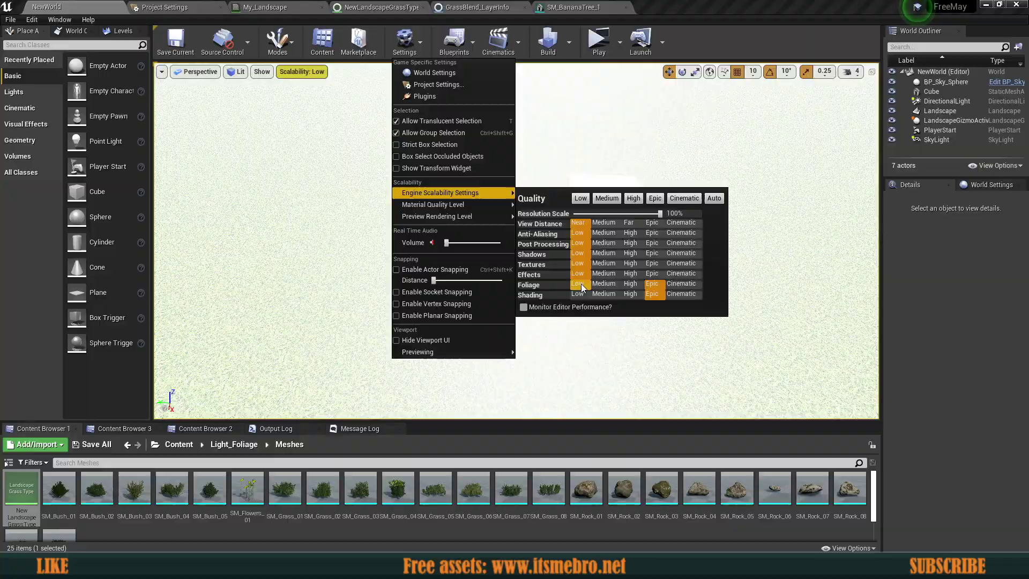
left_click(581, 295)
mouse_move(581, 348)
right_mouse_down()
mouse_move(562, 308)
mouse_move(594, 337)
right_mouse_up()
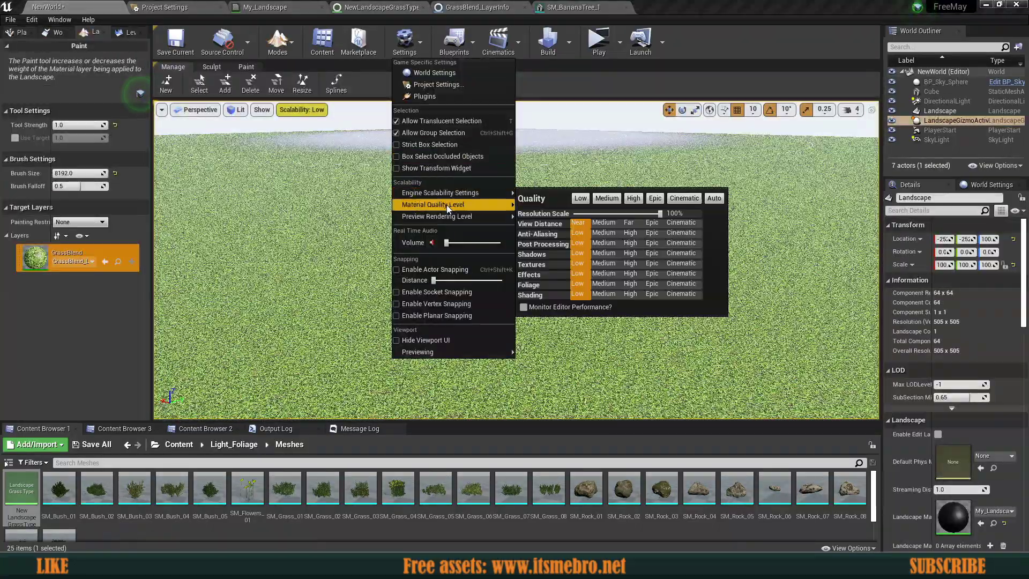
Raise the foliage quality and view distance to Epic in the engine scalability settings, checking the grass around the cube.
mouse_move(468, 206)
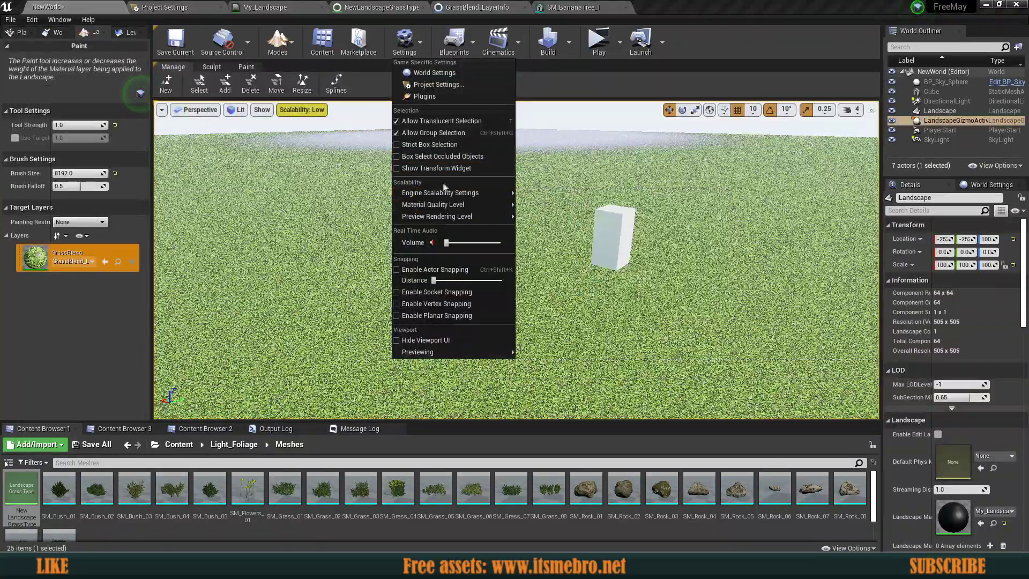
mouse_move(445, 193)
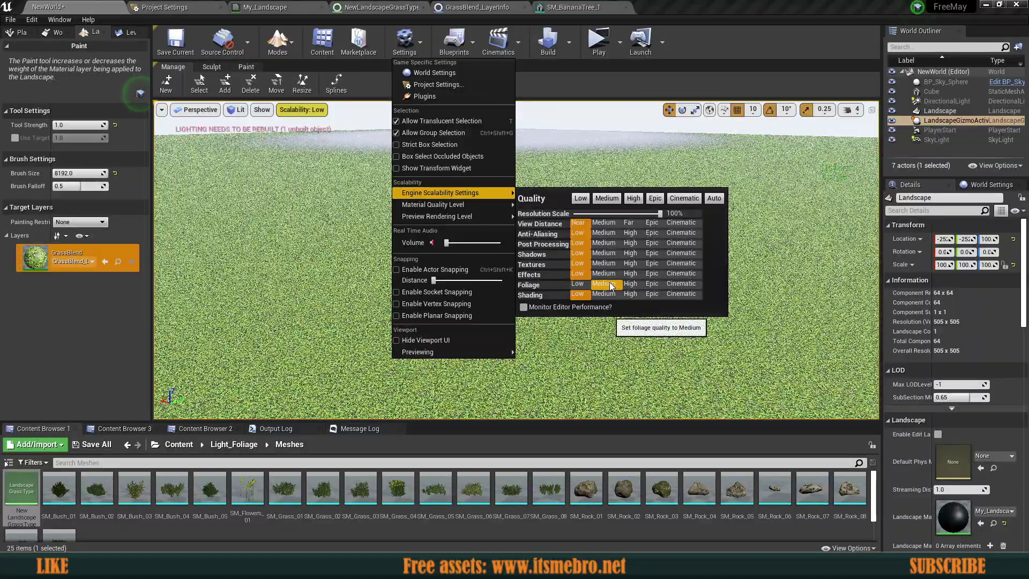
left_click(649, 284)
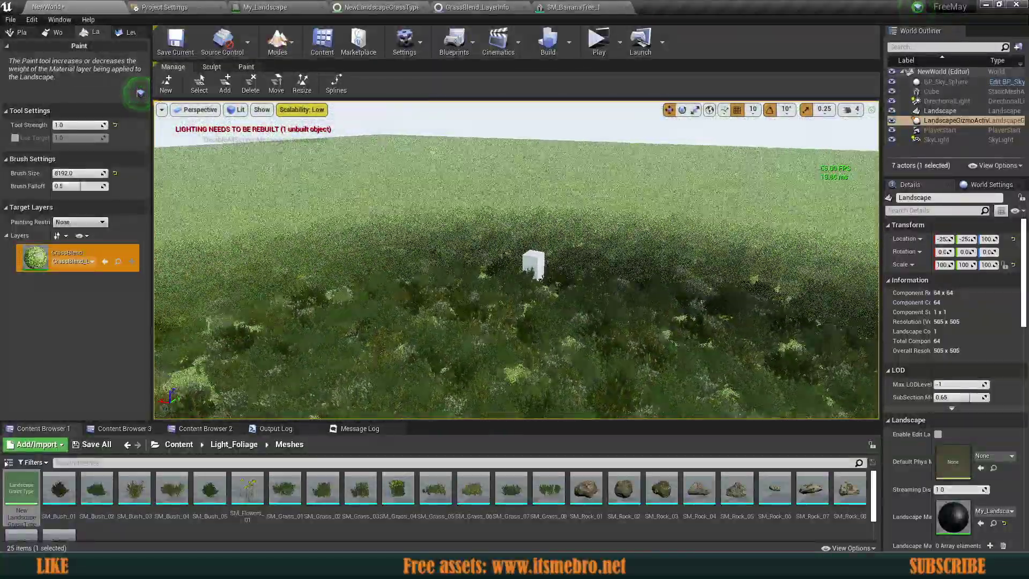
right_click_drag(516, 259, 579, 244)
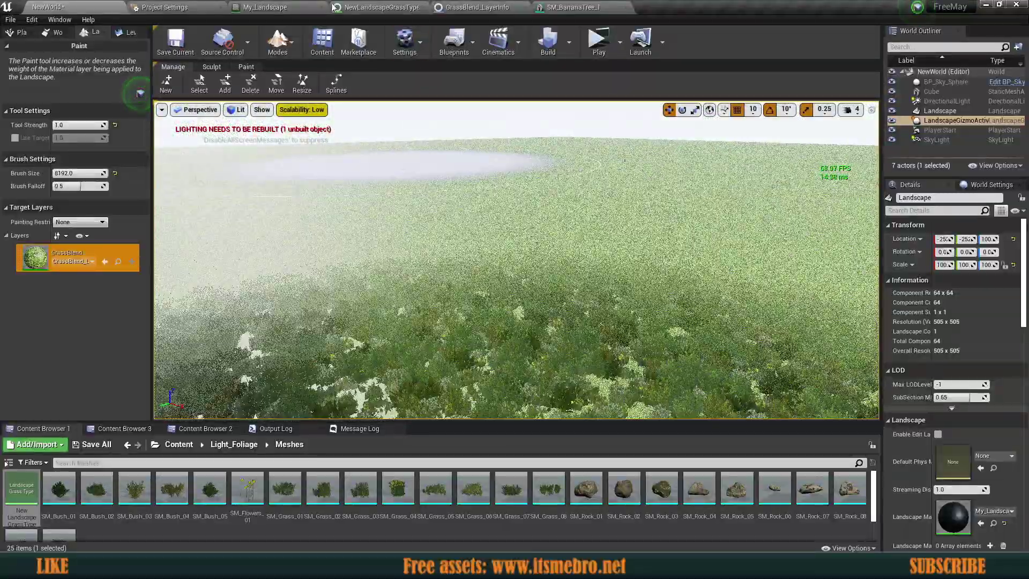
left_click(405, 42)
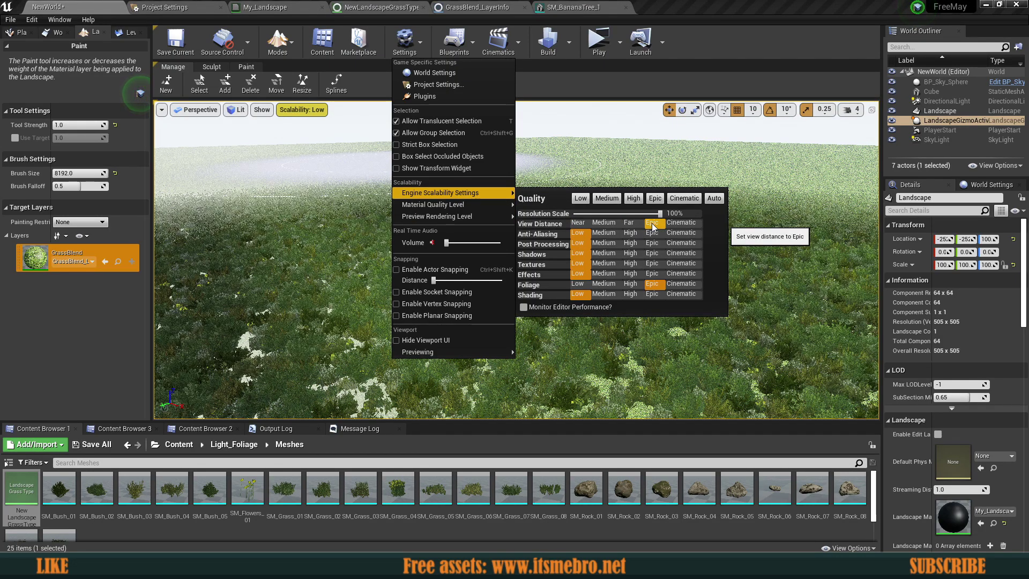
Play the level in the preview window, fly across the grass field and around the white cube, and end the preview.
left_click(599, 42)
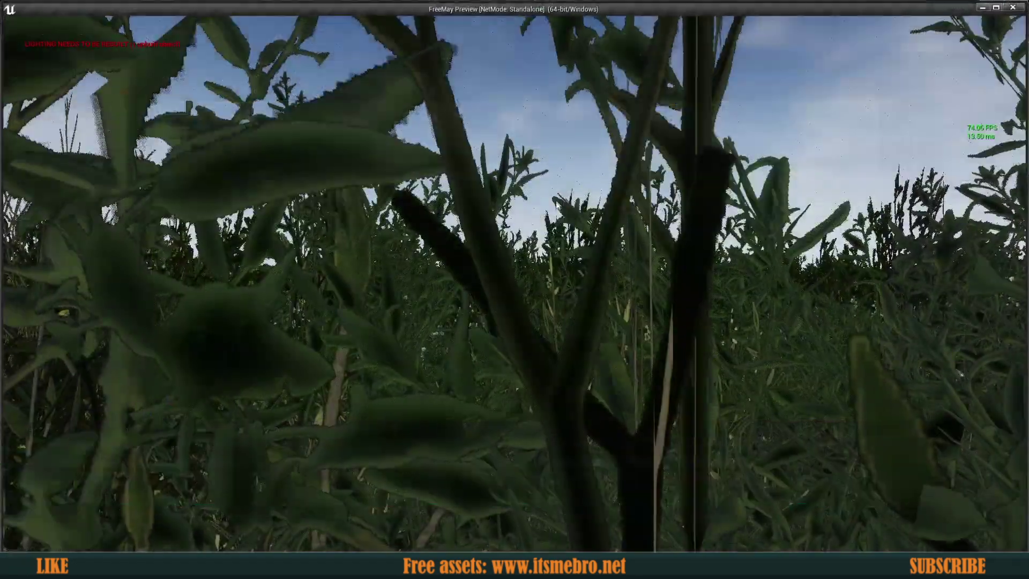
key("e")
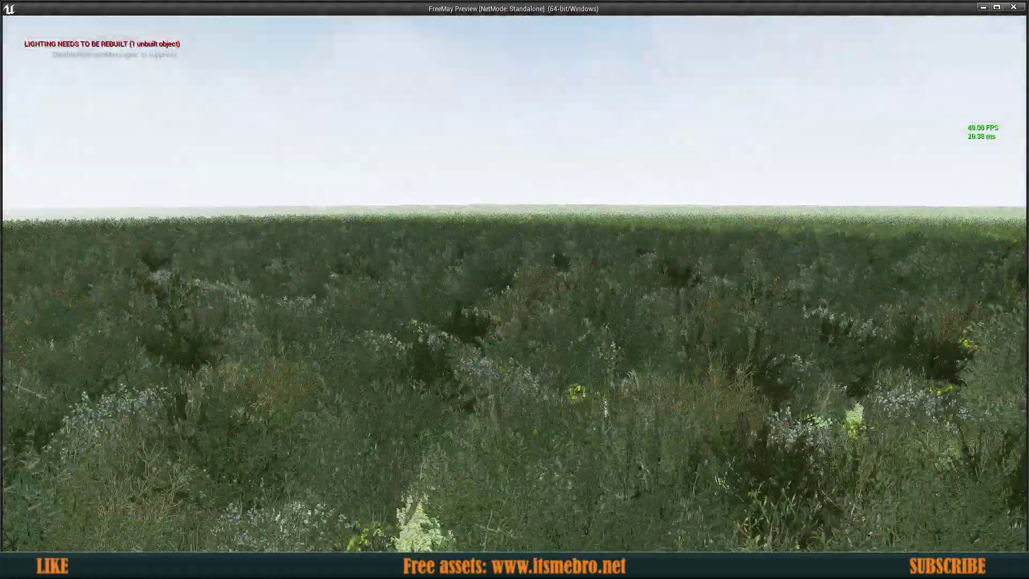
key("w")
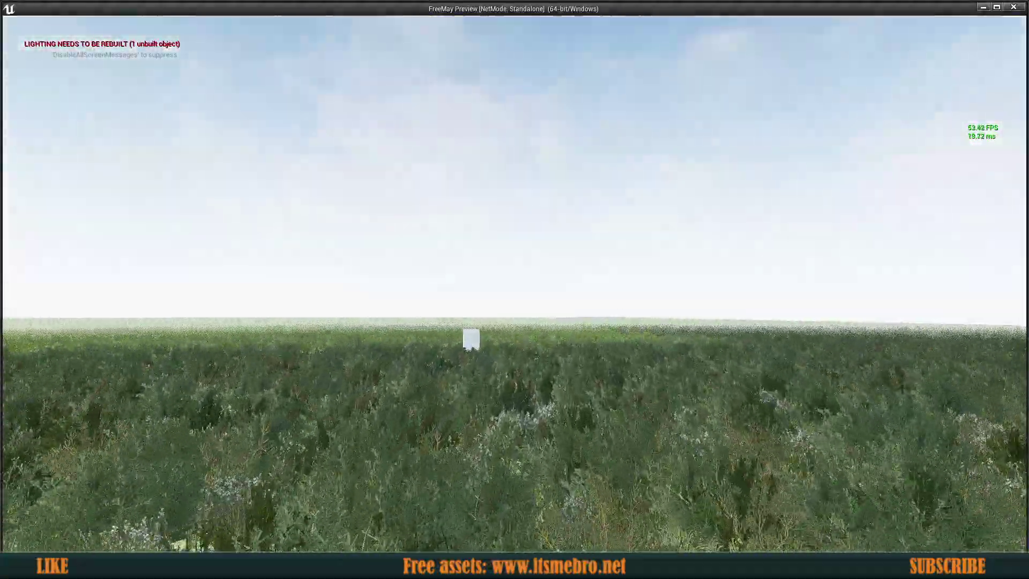
key("w")
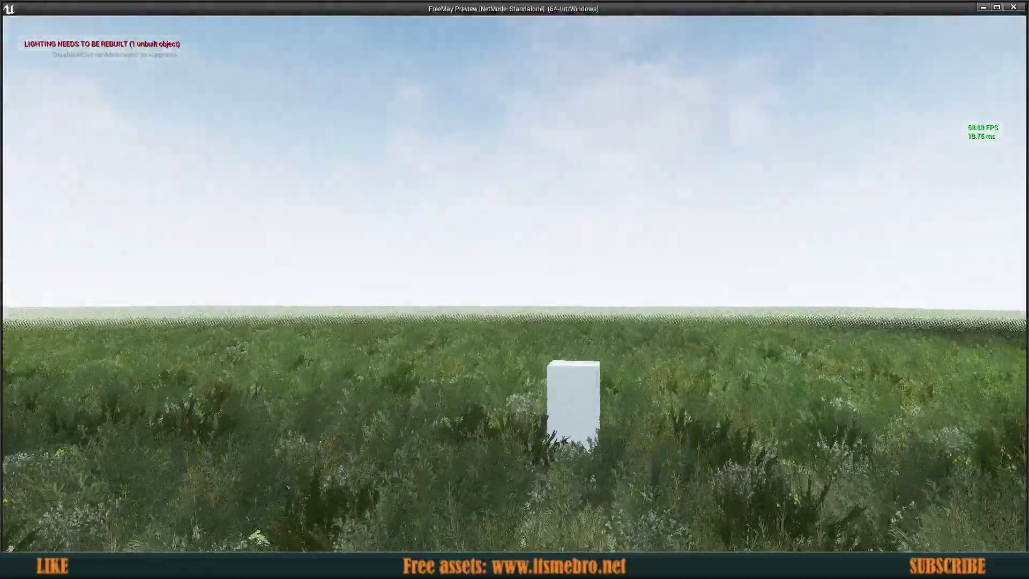
key("w")
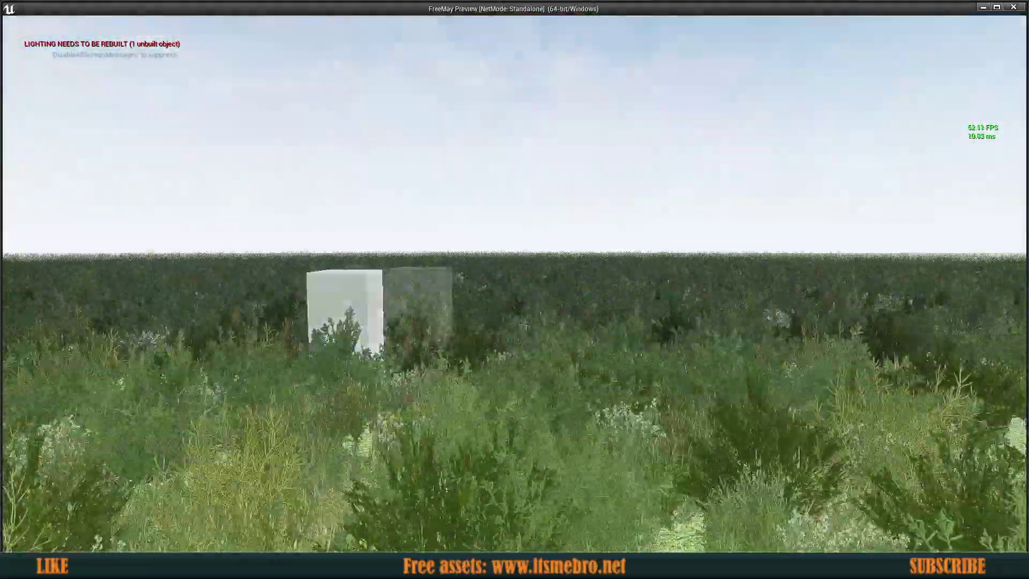
key("w")
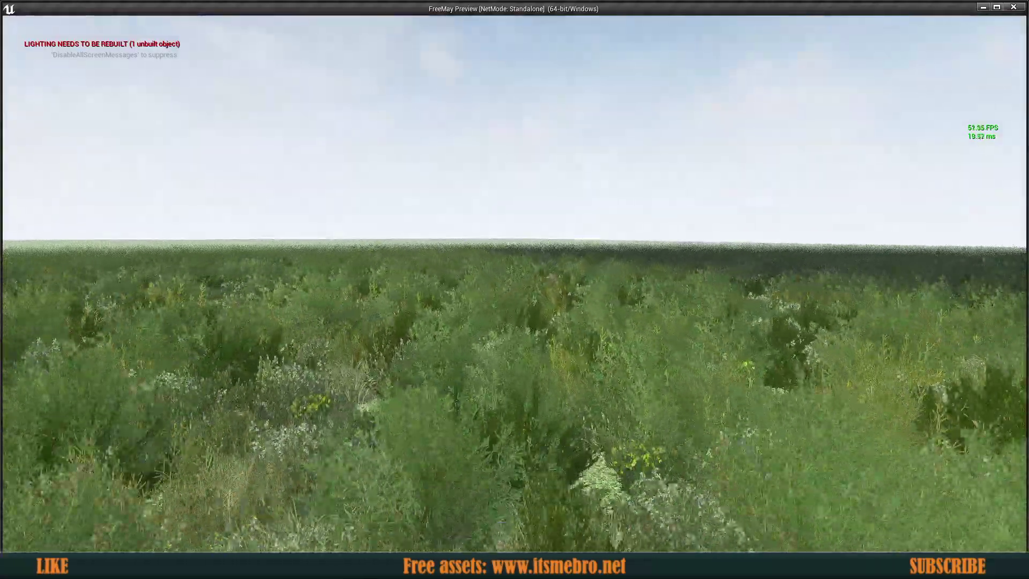
key("w")
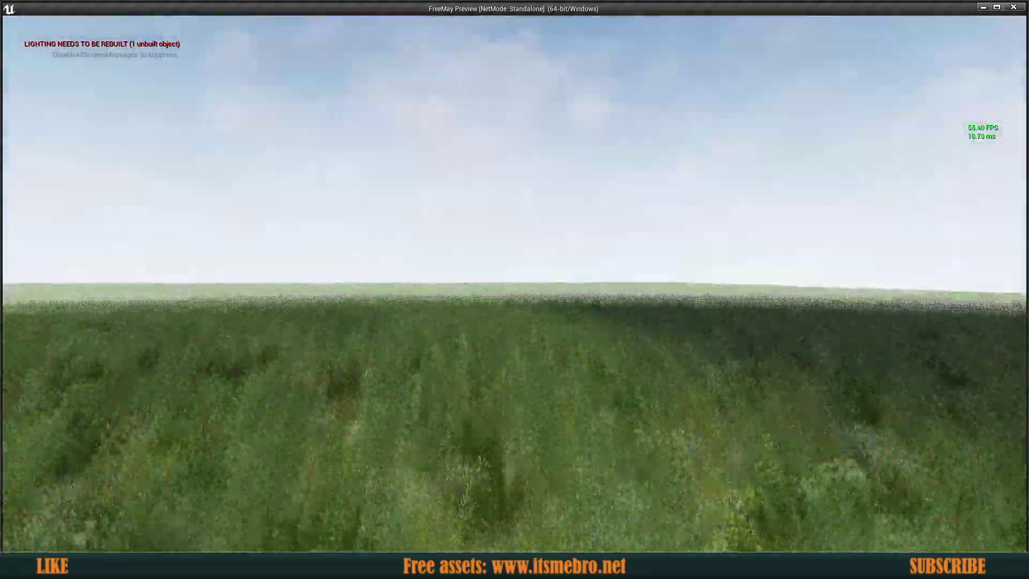
key("w")
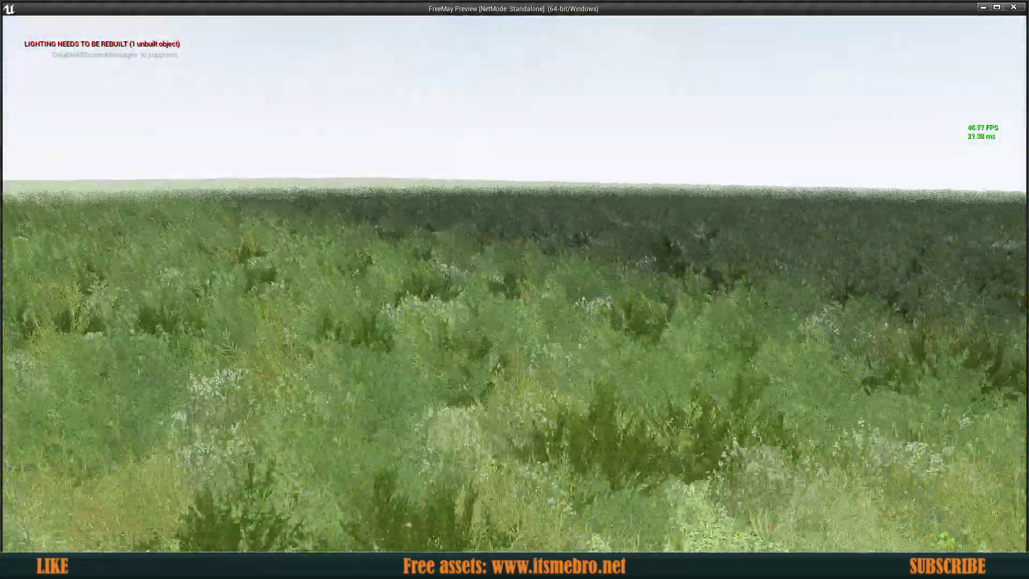
key("w")
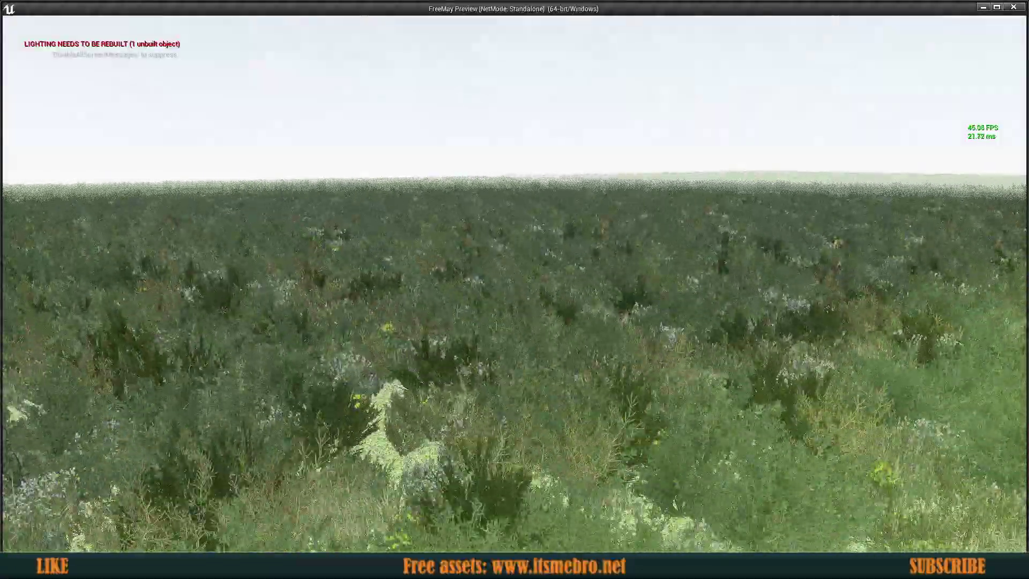
key("w")
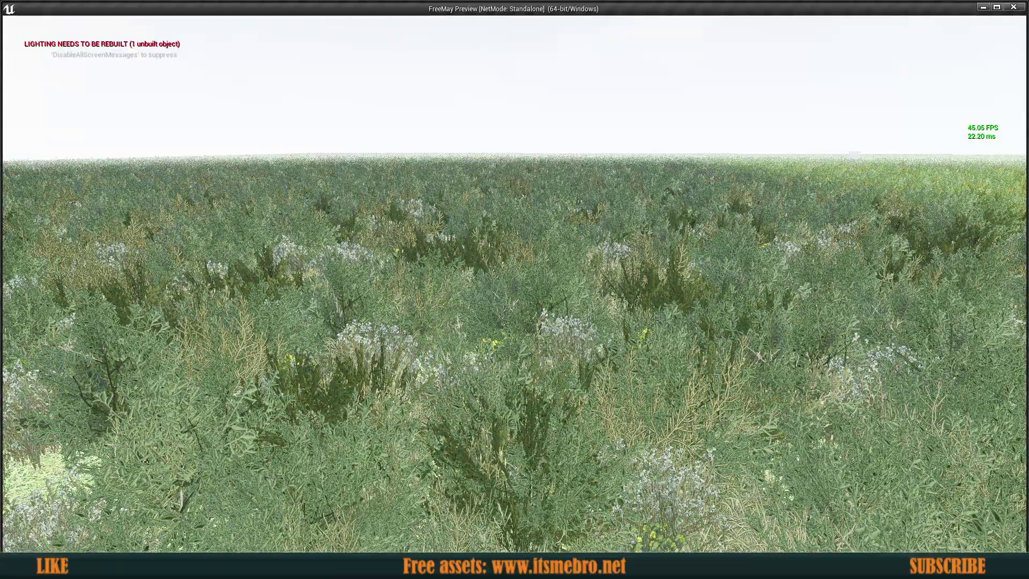
key("w")
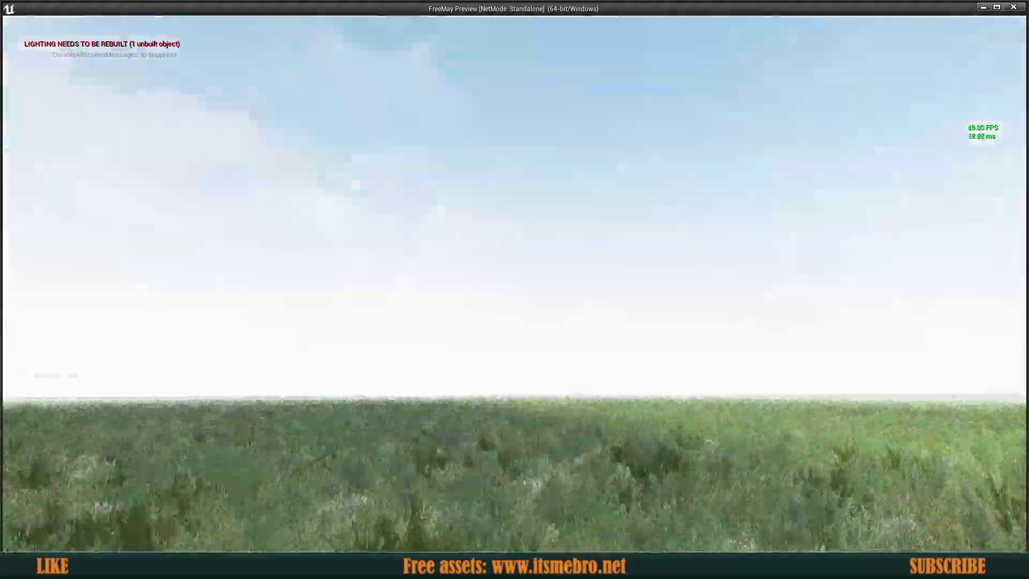
key("w")
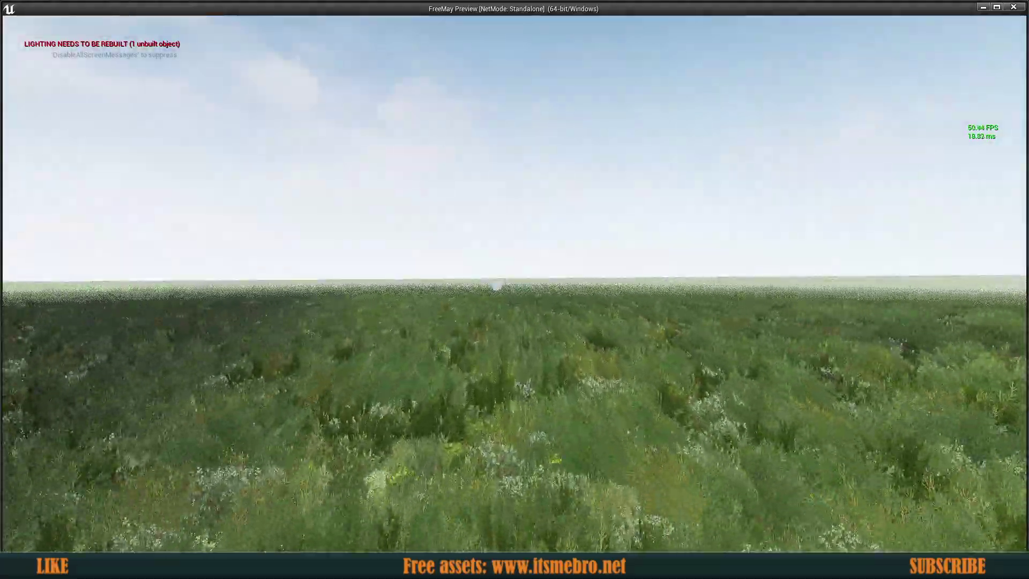
key("w")
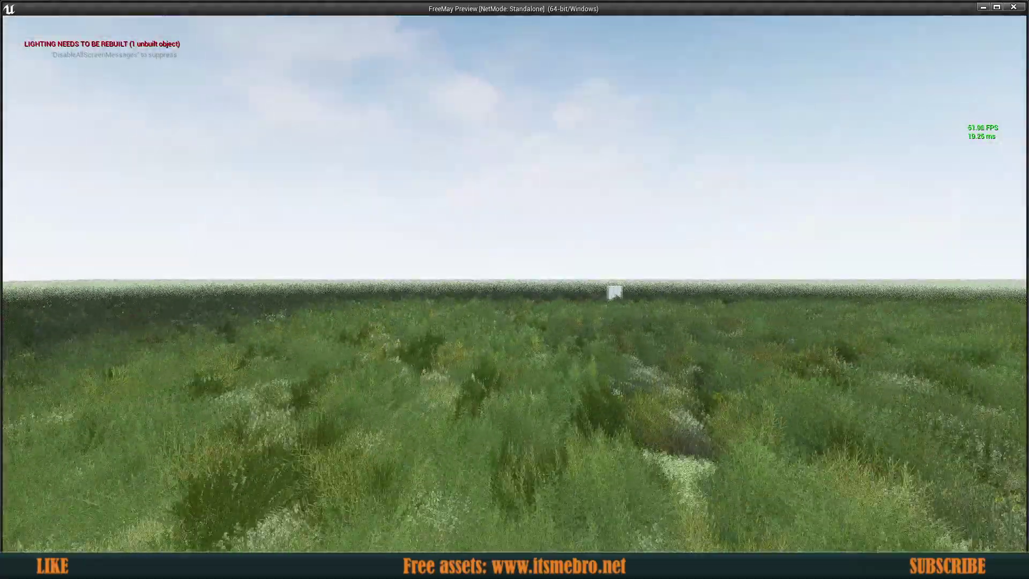
key("w")
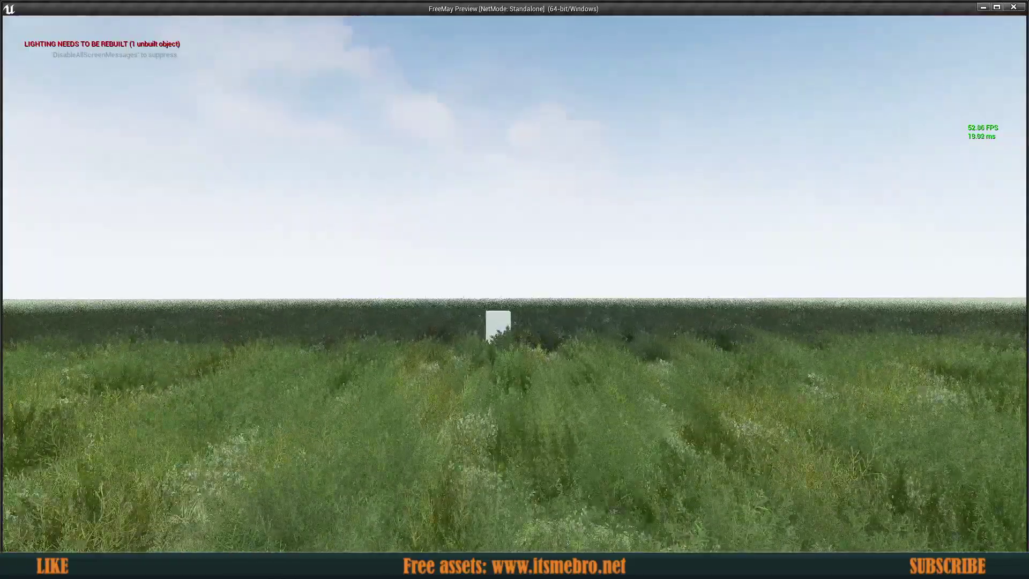
key("w")
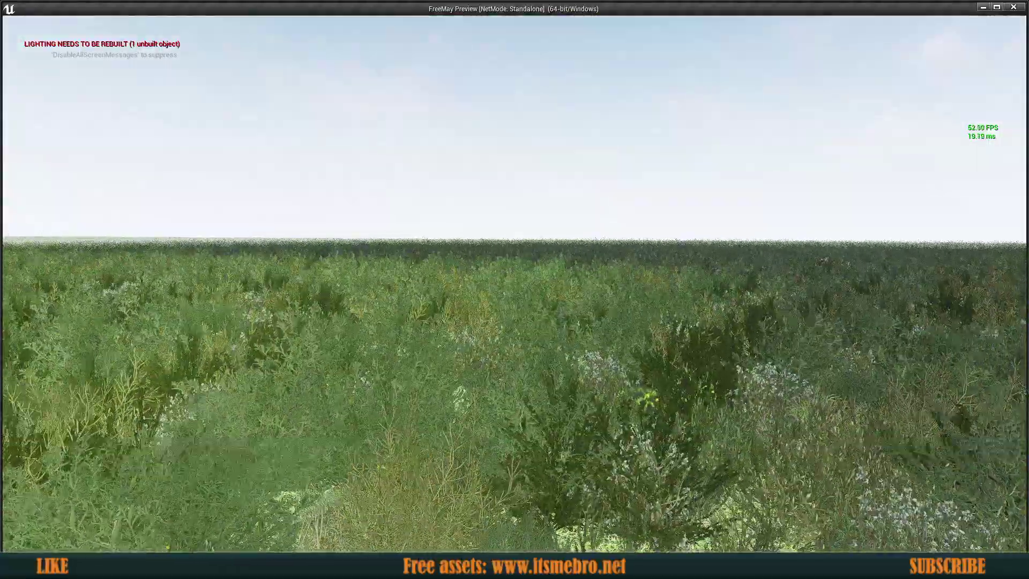
key("Escape")
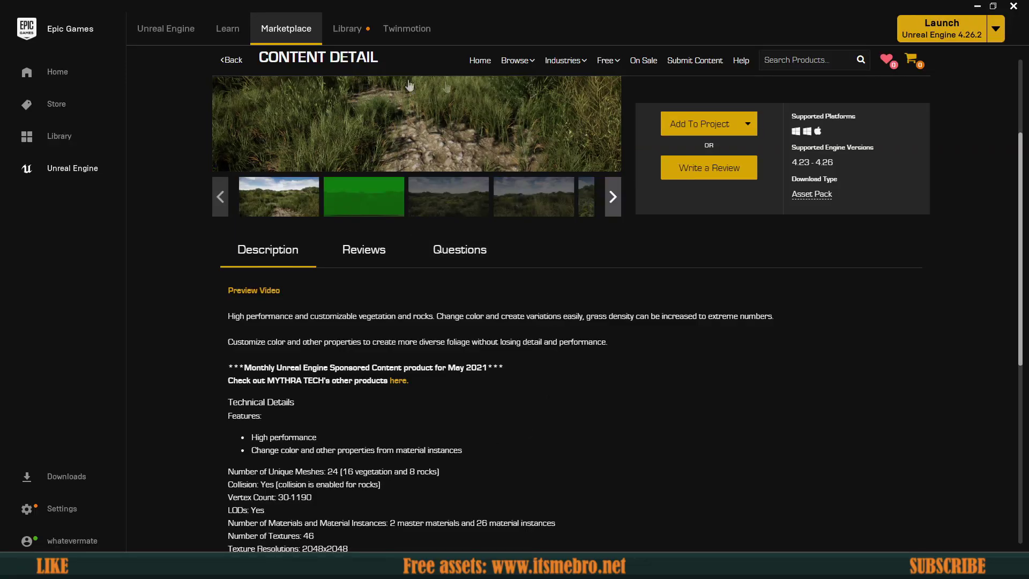
Open Advanced RPG System from the Free For The Month collection and review its description, features and technical details.
mouse_move(607, 68)
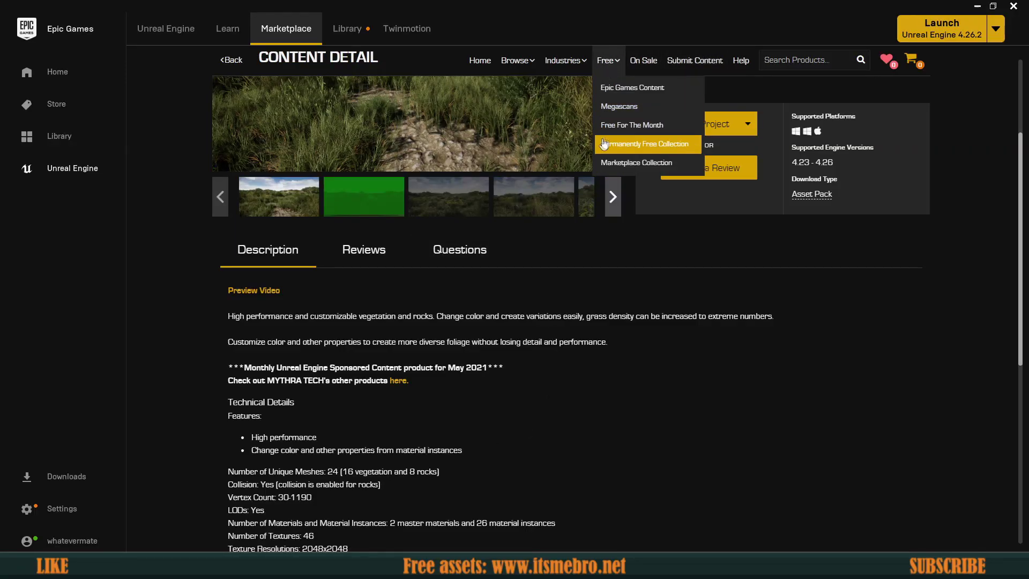
left_click(612, 125)
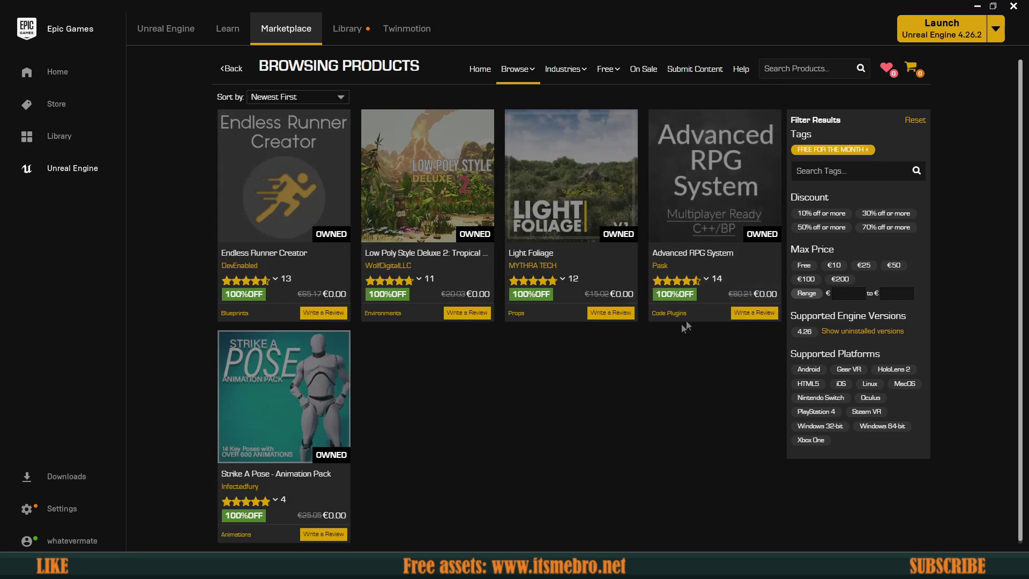
left_click(709, 204)
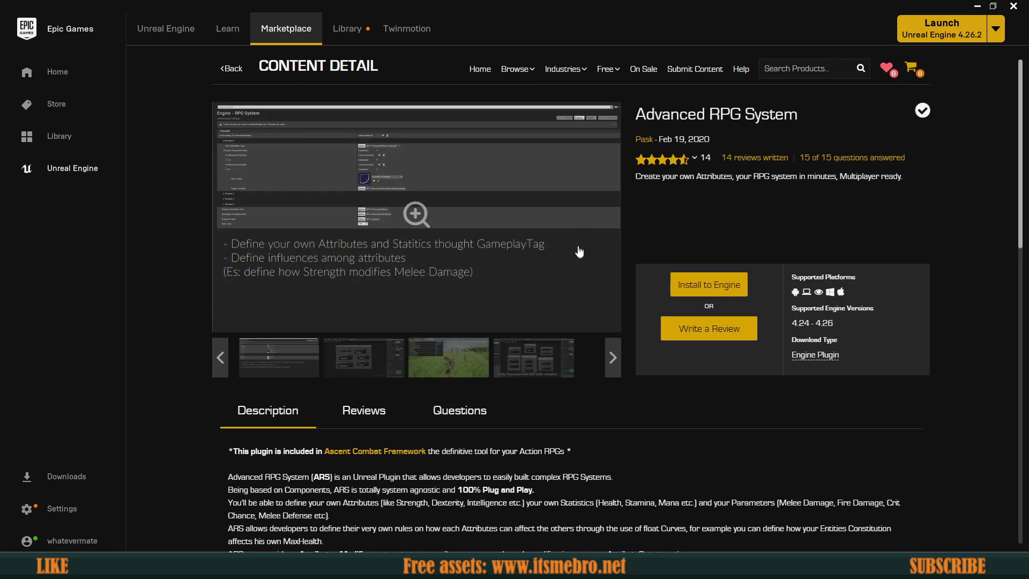
scroll(480, 327, "down", 7)
scroll(472, 348, "down", 2)
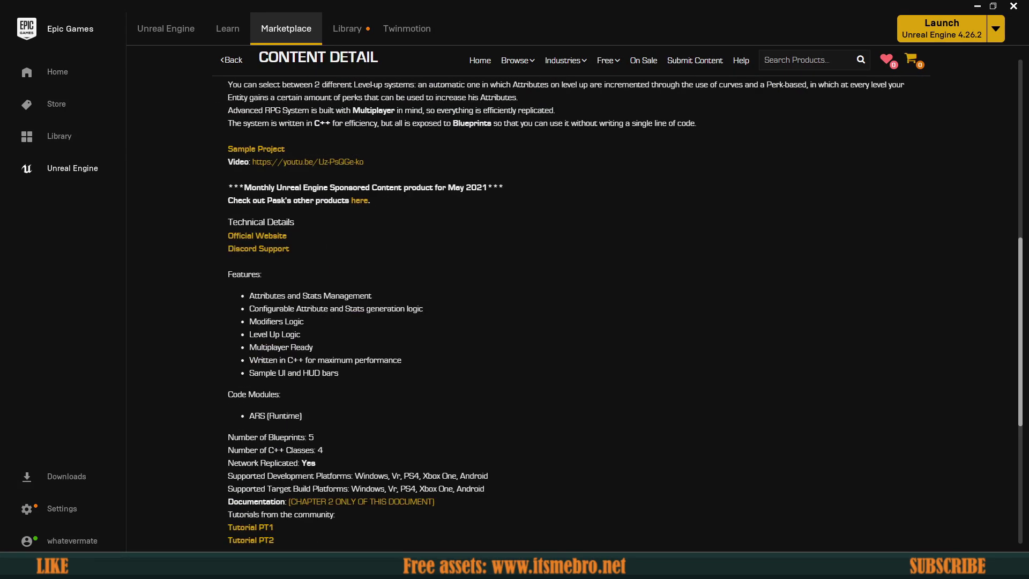
scroll(252, 272, "down", 3)
scroll(254, 244, "up", 3)
scroll(248, 235, "up", 3)
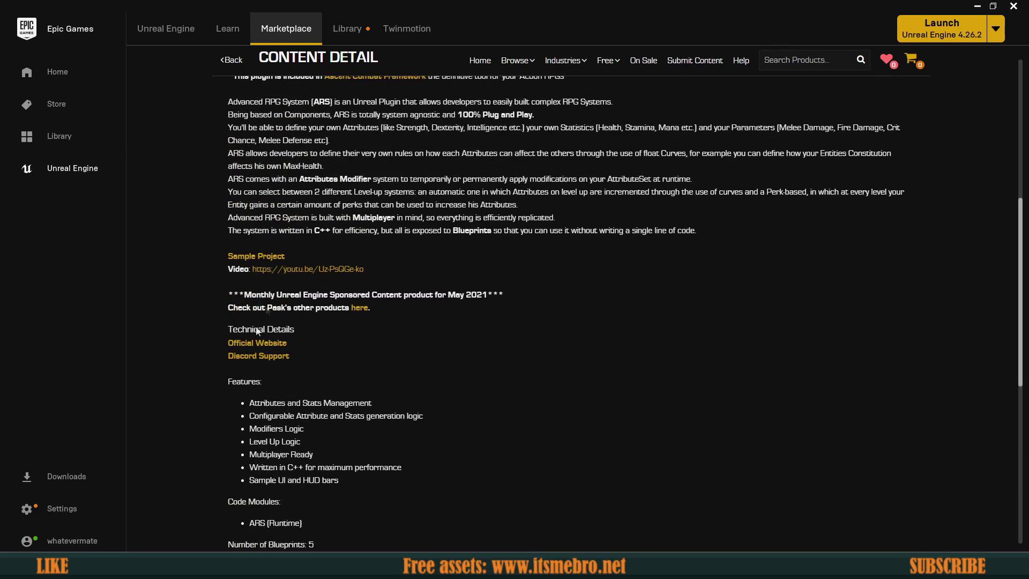
scroll(336, 420, "down", 5)
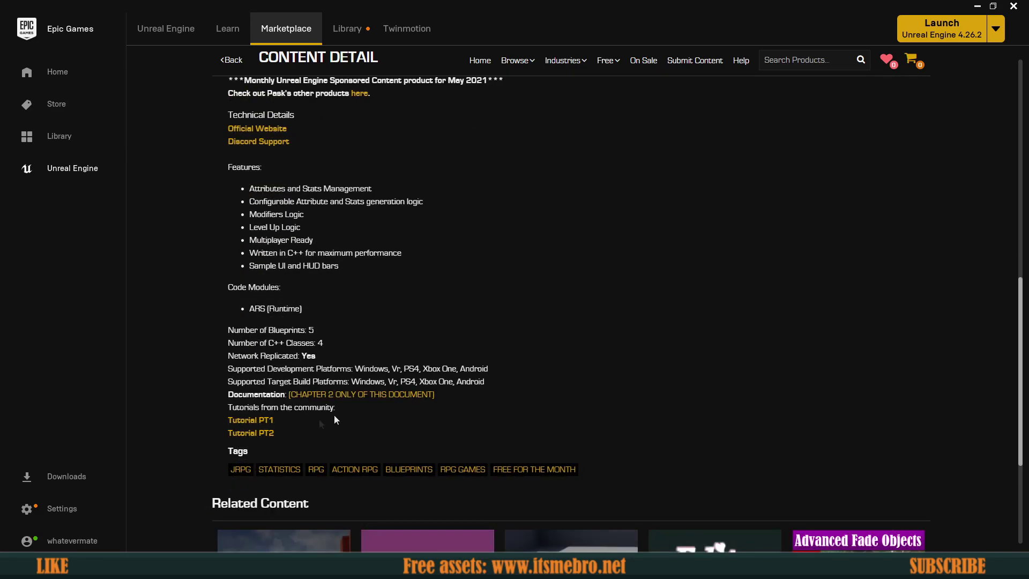
Open the product's linked documentation and read section 1.4 What is included, highlighting the Mount System entry.
left_click(358, 395)
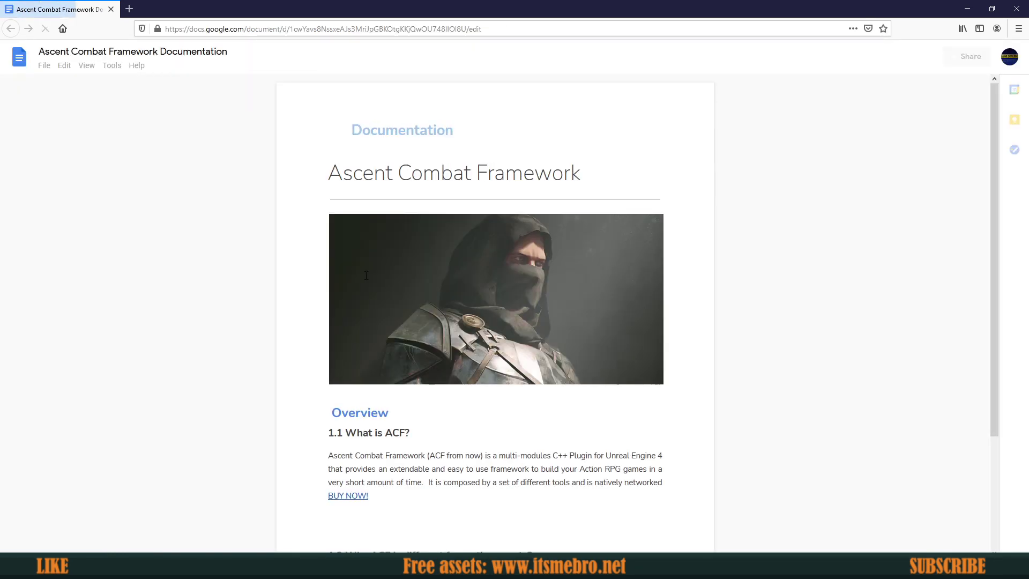
scroll(395, 362, "down", 10)
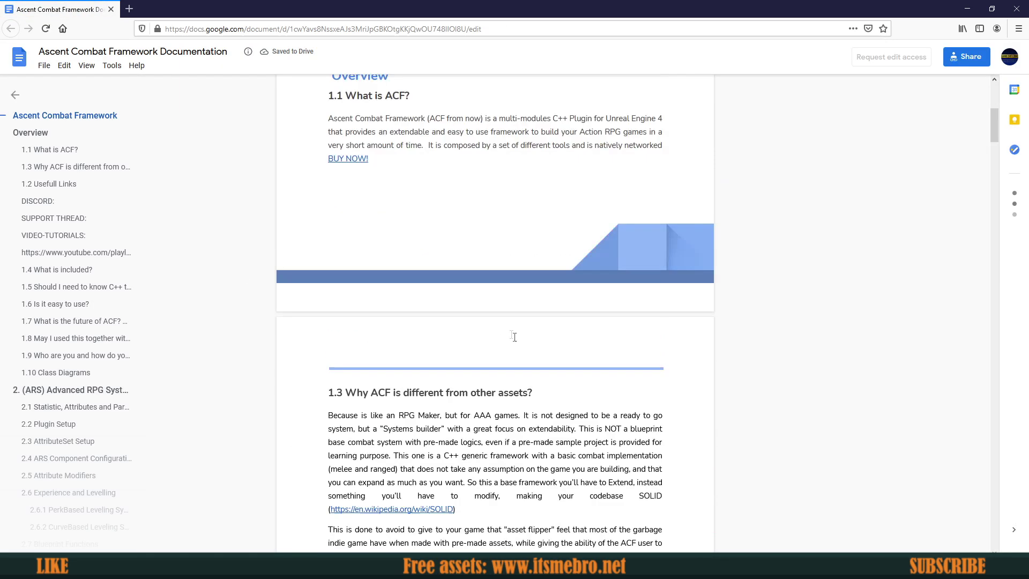
scroll(510, 294, "down", 10)
scroll(595, 236, "up", 3)
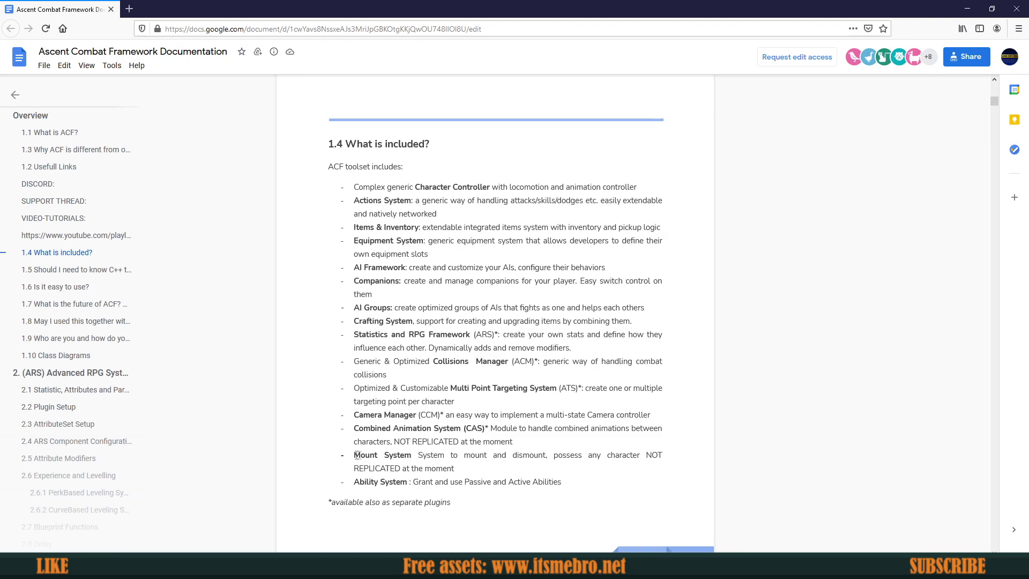
left_click_drag(357, 455, 477, 469)
left_click(477, 469)
left_click_drag(394, 461, 462, 468)
left_click(463, 468)
Read on through documentation sections 1.5 to 1.9 and the 1.10 Class Diagrams.
scroll(463, 468, "down", 9)
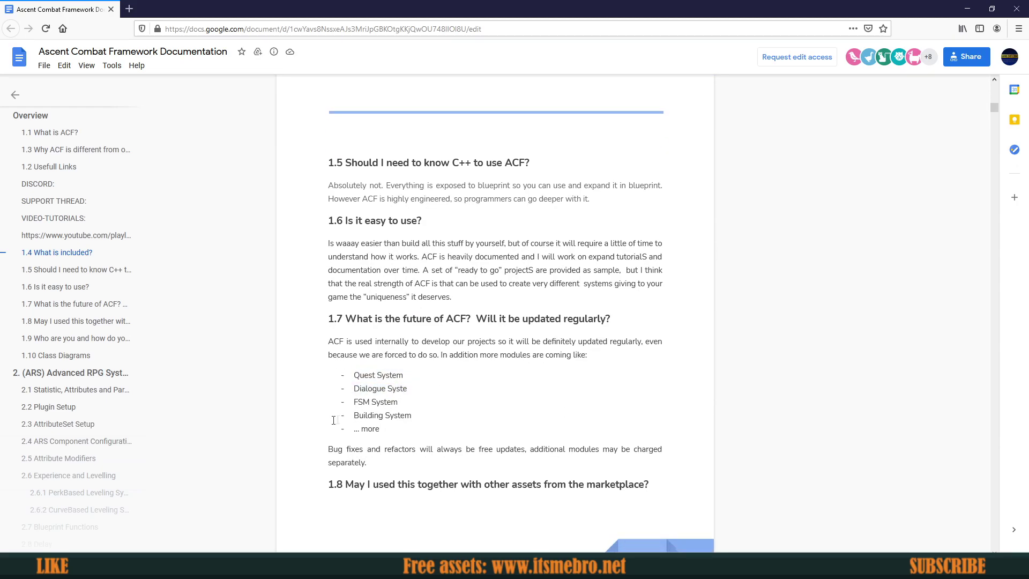
left_click(316, 418)
scroll(453, 370, "down", 15)
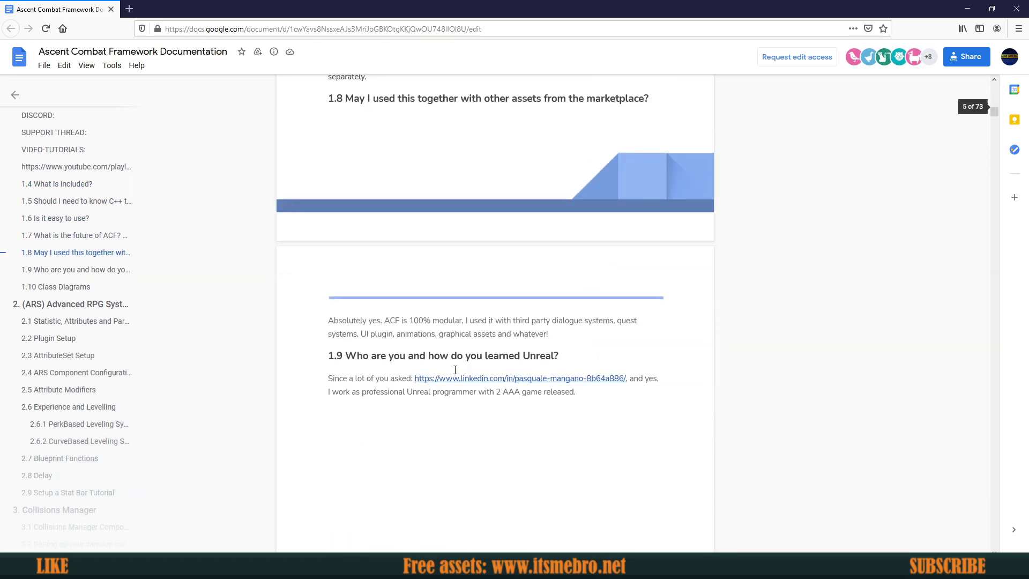
scroll(440, 374, "down", 10)
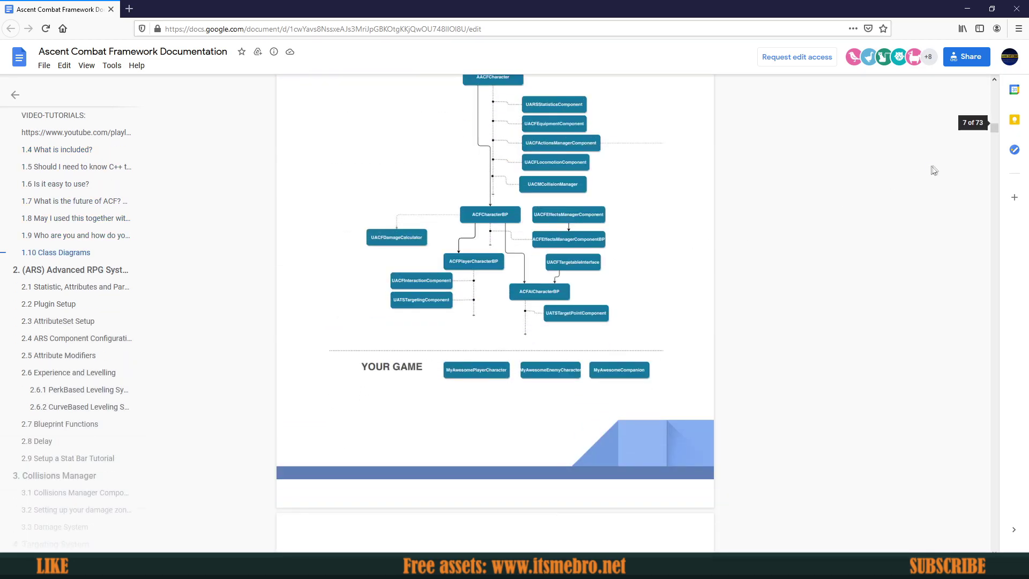
left_click_drag(998, 130, 1027, 46)
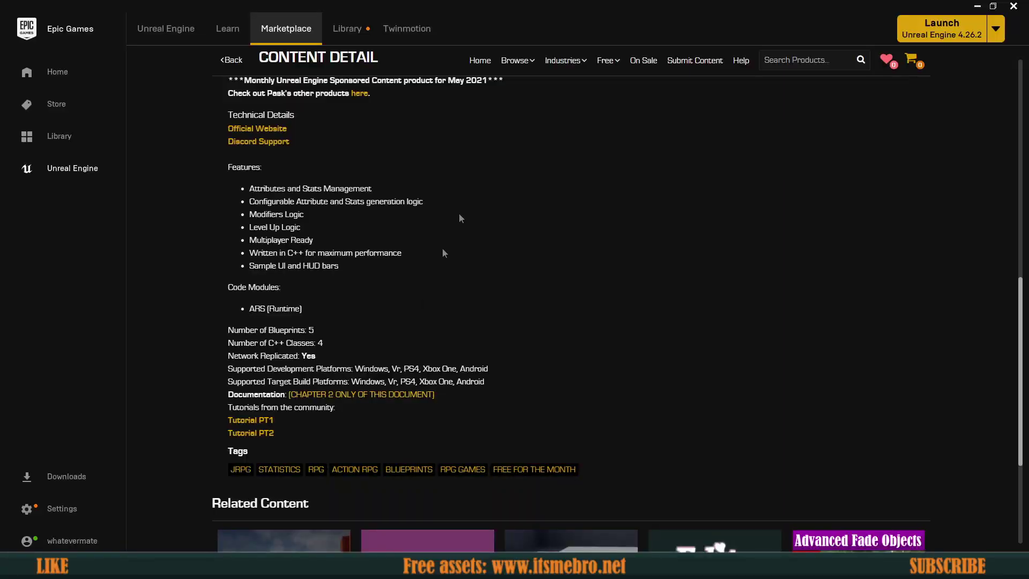
Switch back to the Epic Games Launcher and review the Advanced RPG System description, feature list and Sample Project link.
scroll(442, 248, "up", 5)
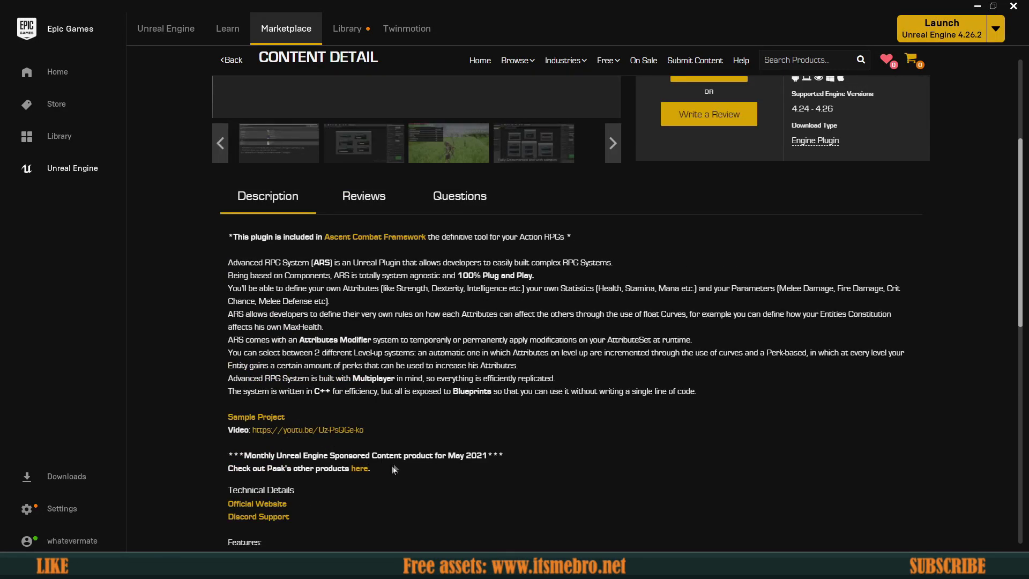
scroll(403, 268, "down", 8)
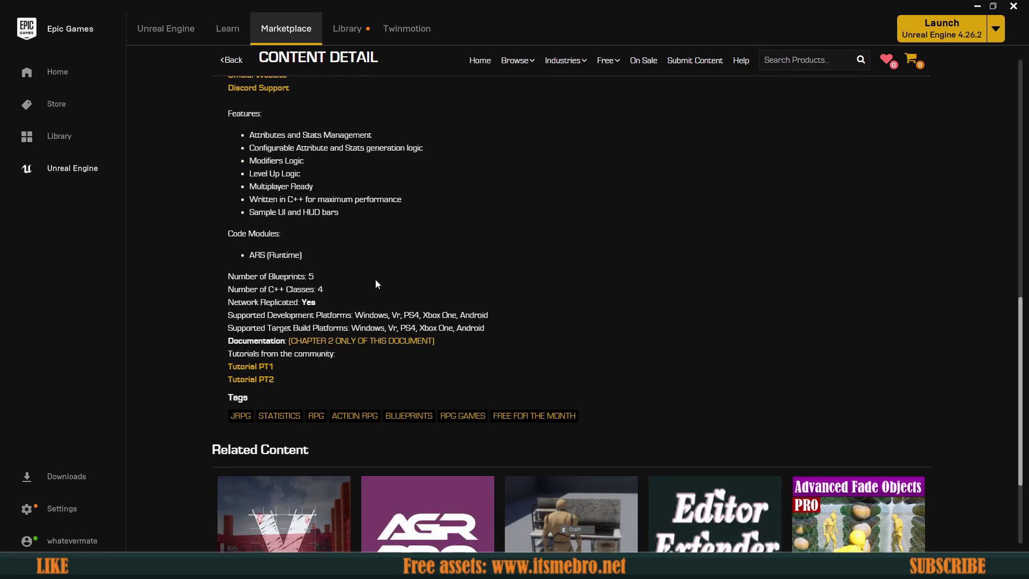
scroll(326, 316, "up", 4)
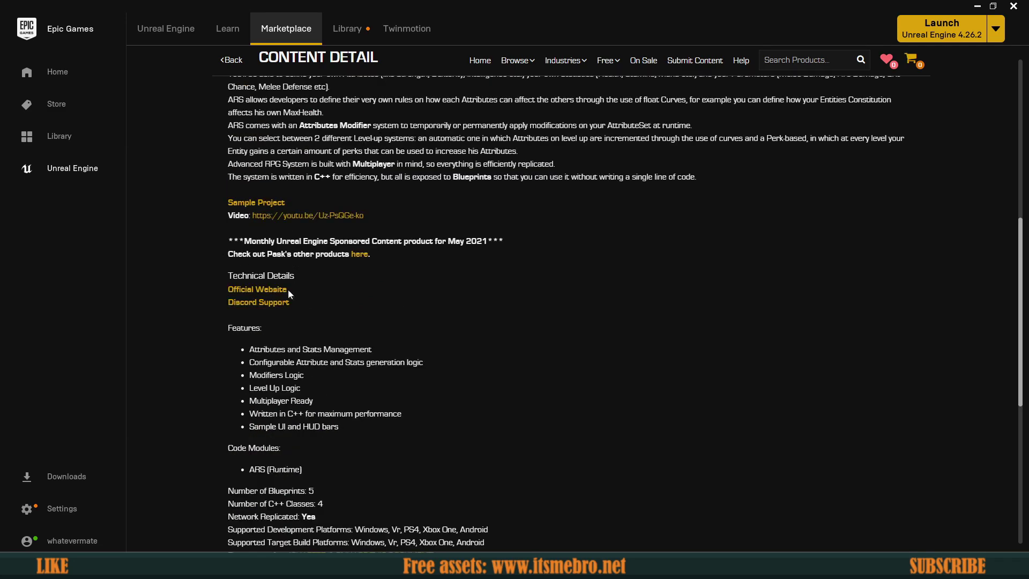
scroll(265, 306, "up", 2)
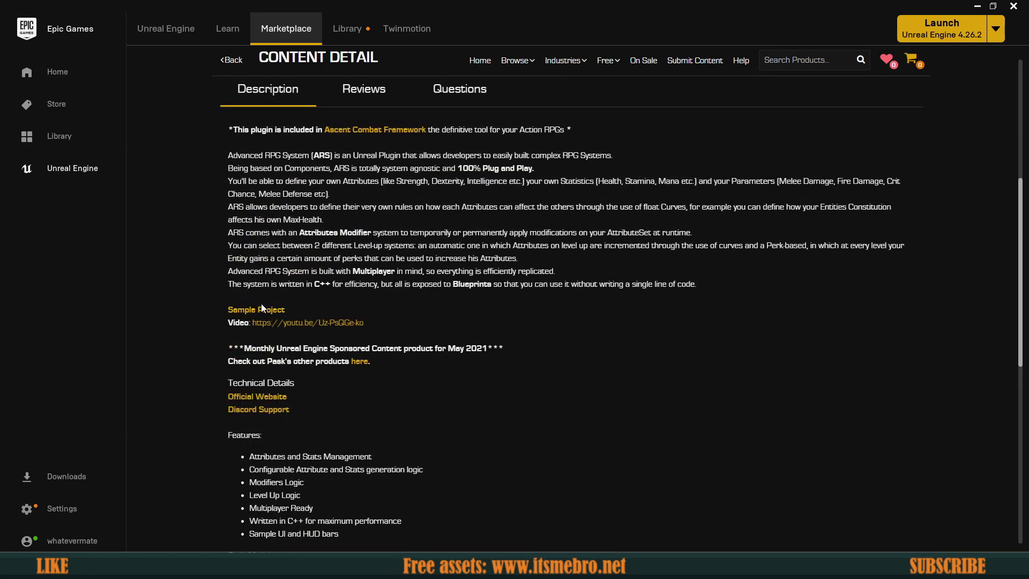
scroll(306, 332, "up", 1)
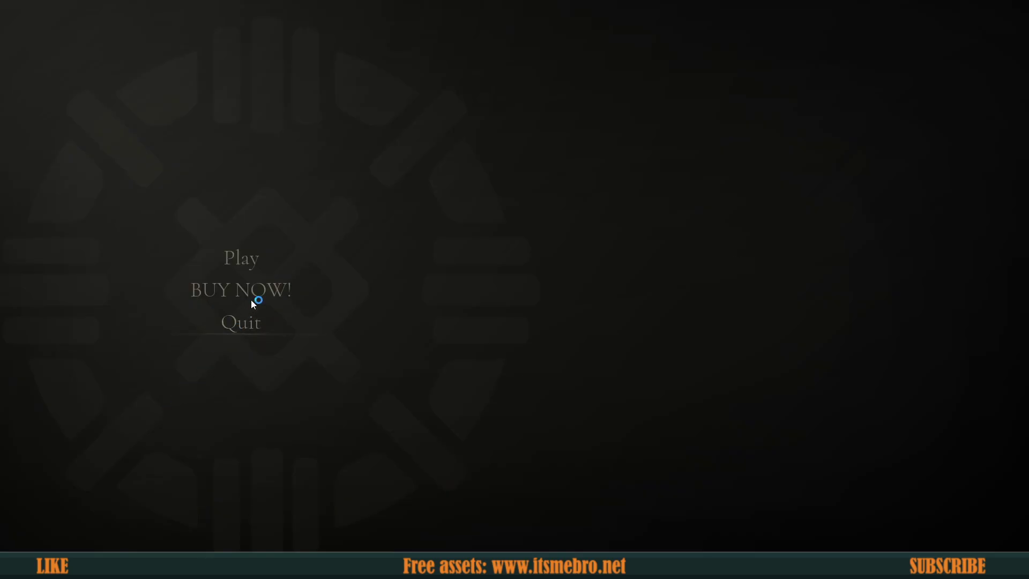
Start playing the ACF sample game and show the frame rate with the console command stat fps.
left_click(253, 260)
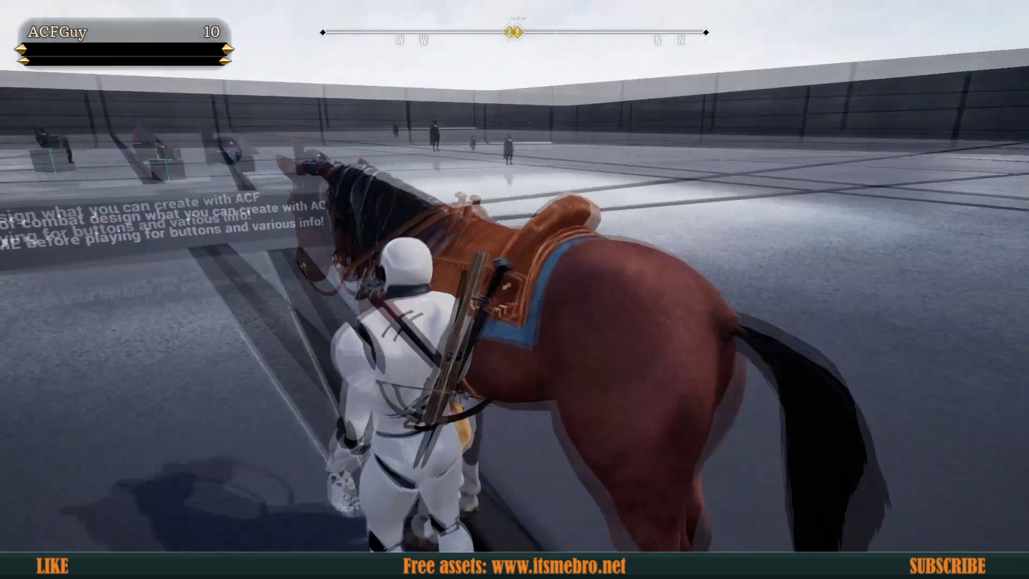
key("w")
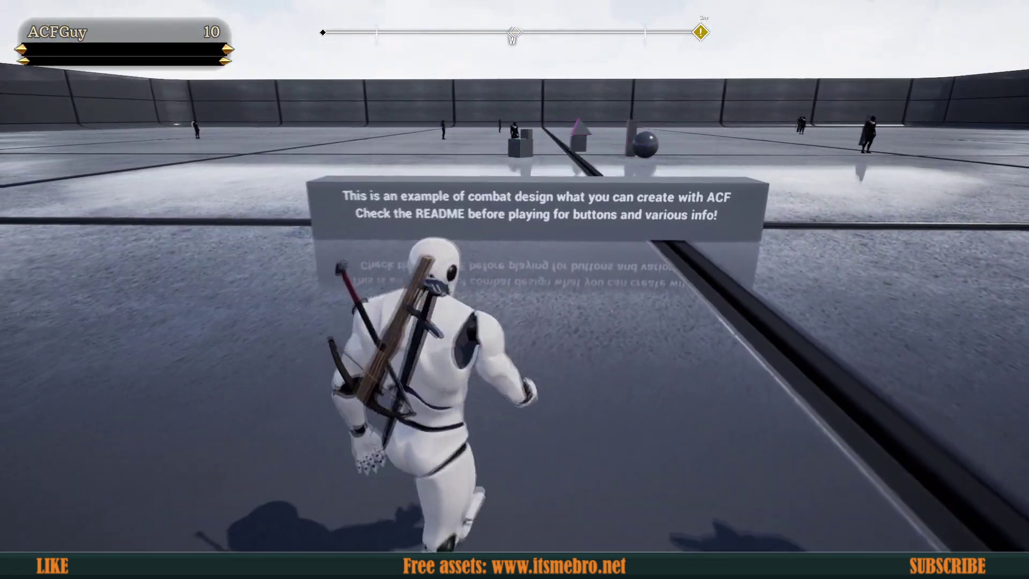
key("grave")
type("stat")
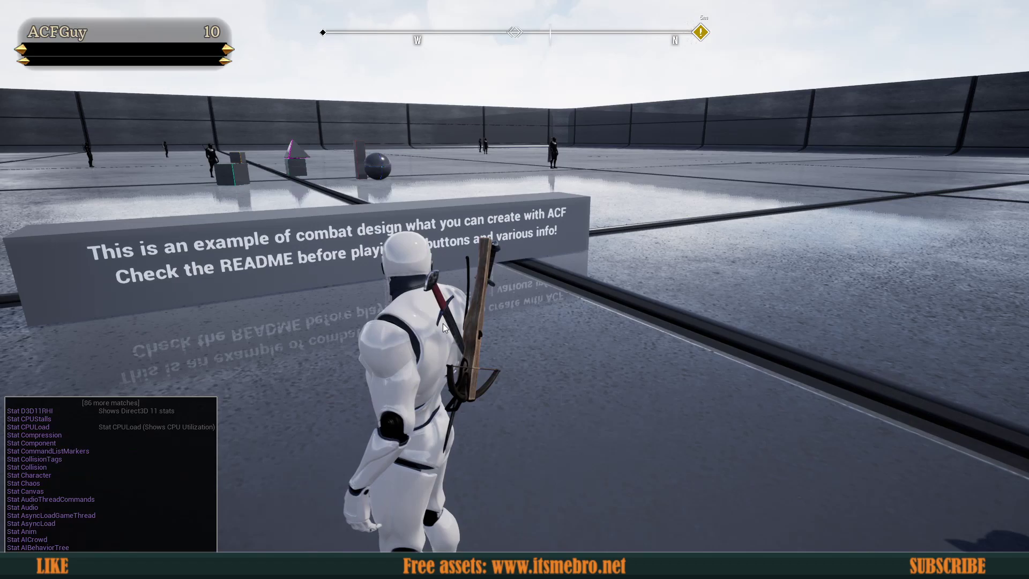
type(" fps")
key("Return")
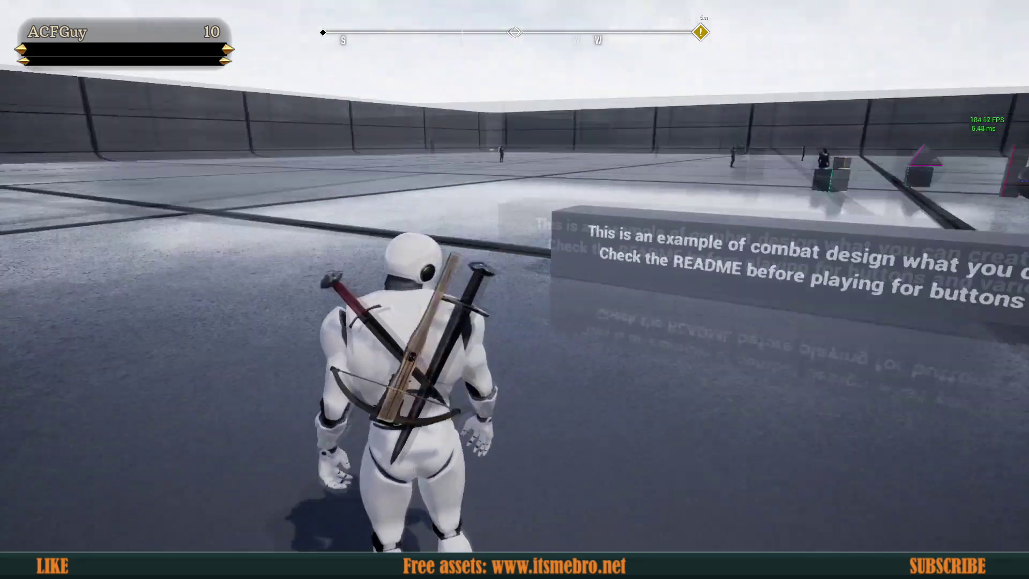
Run and jump the character around the combat arena near the information sign.
key("s")
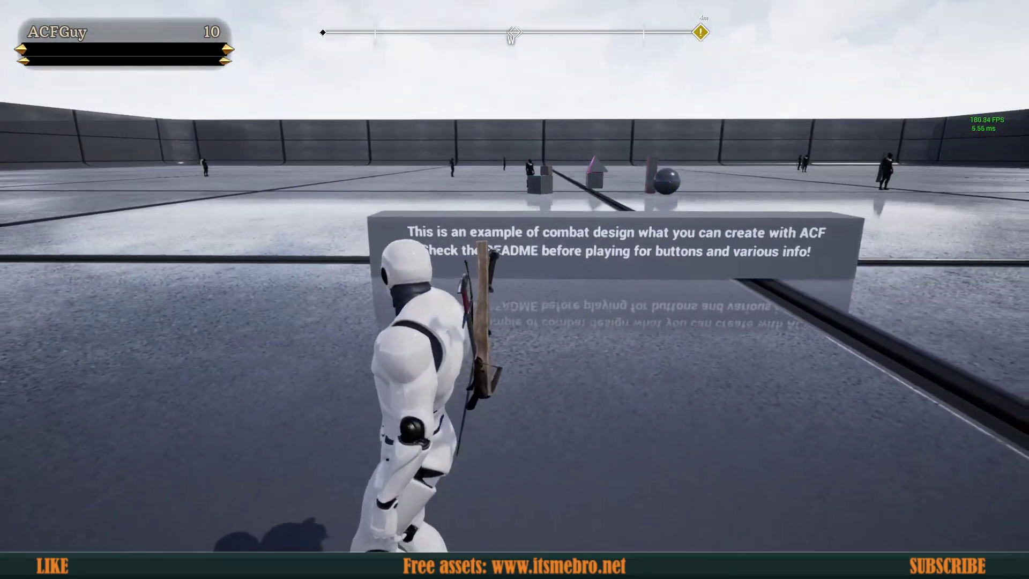
key("w")
key("space")
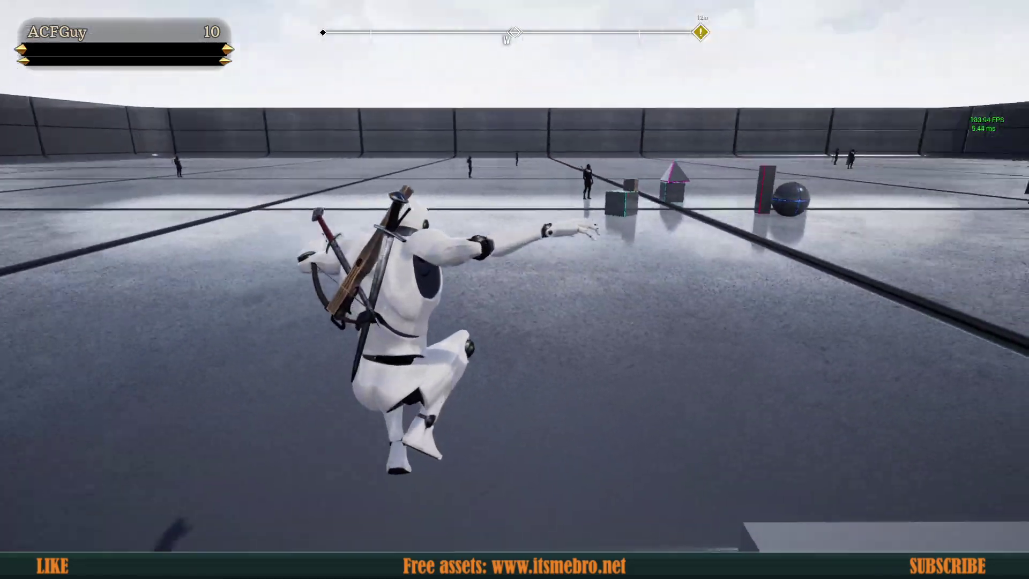
key("w")
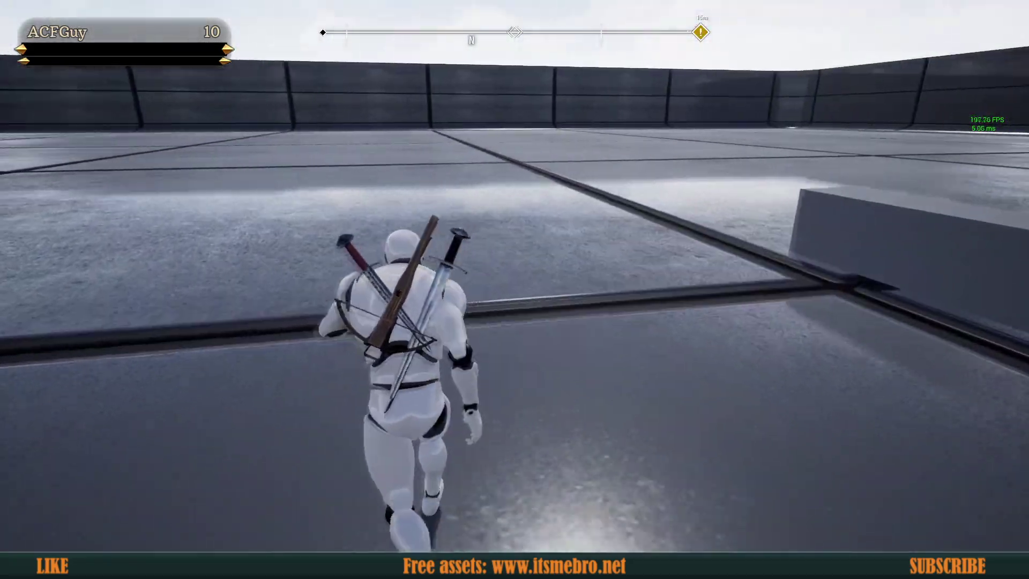
key("w")
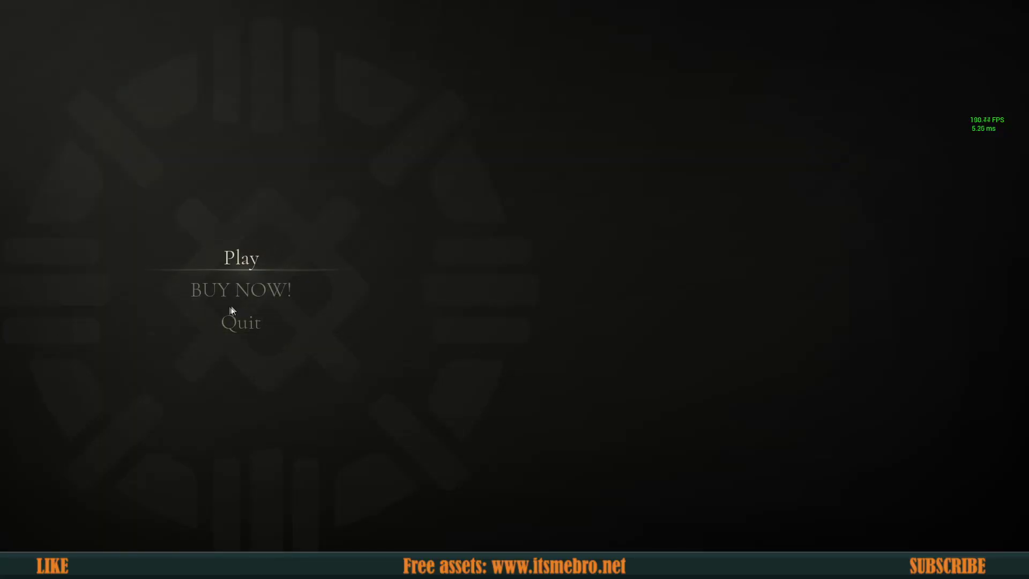
Start the sample game again, draw the character's swords and attack the black enemy near the horse.
left_click(247, 257)
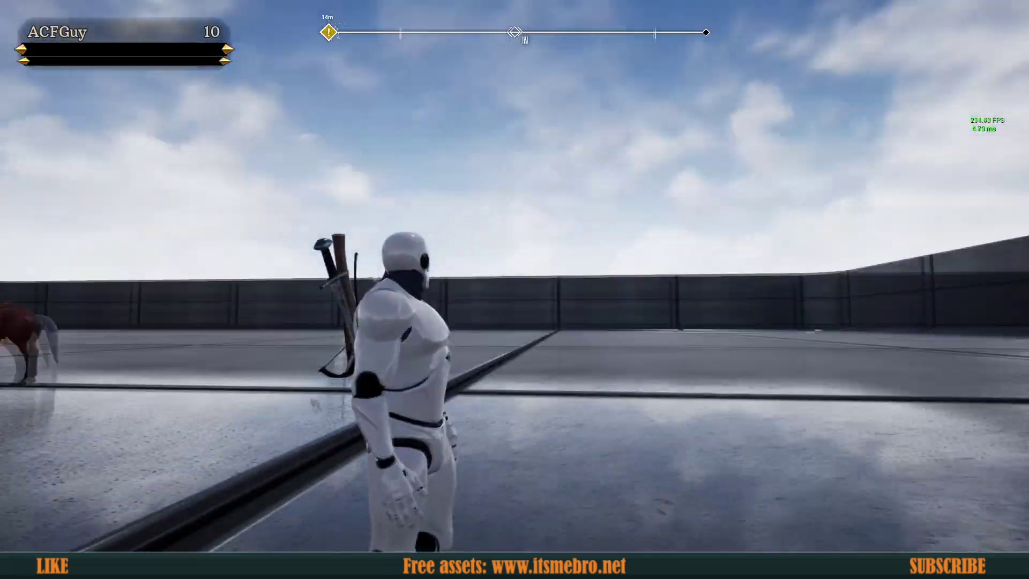
key("1")
left_click(514, 289)
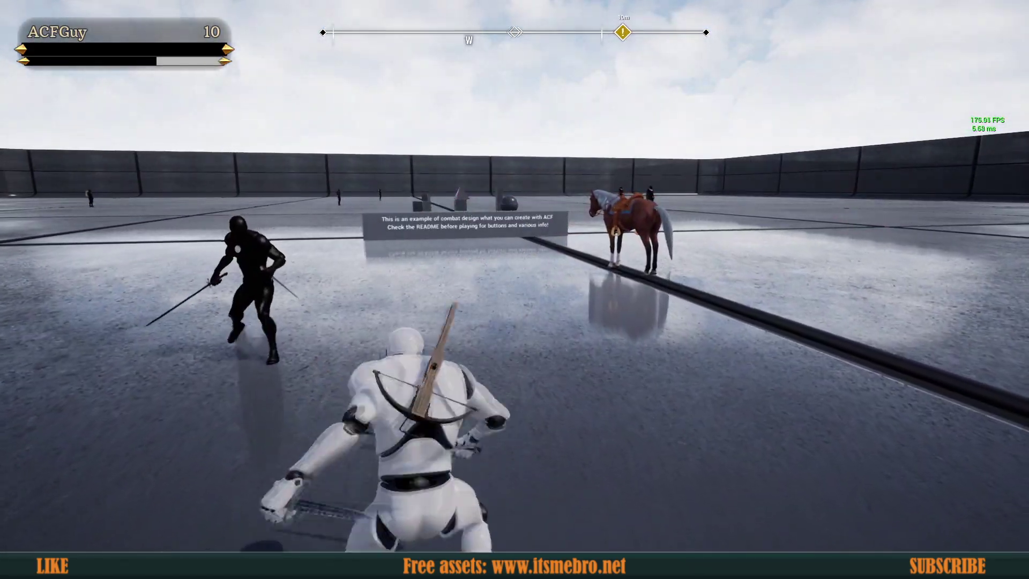
key("w")
left_click(515, 289)
key("a")
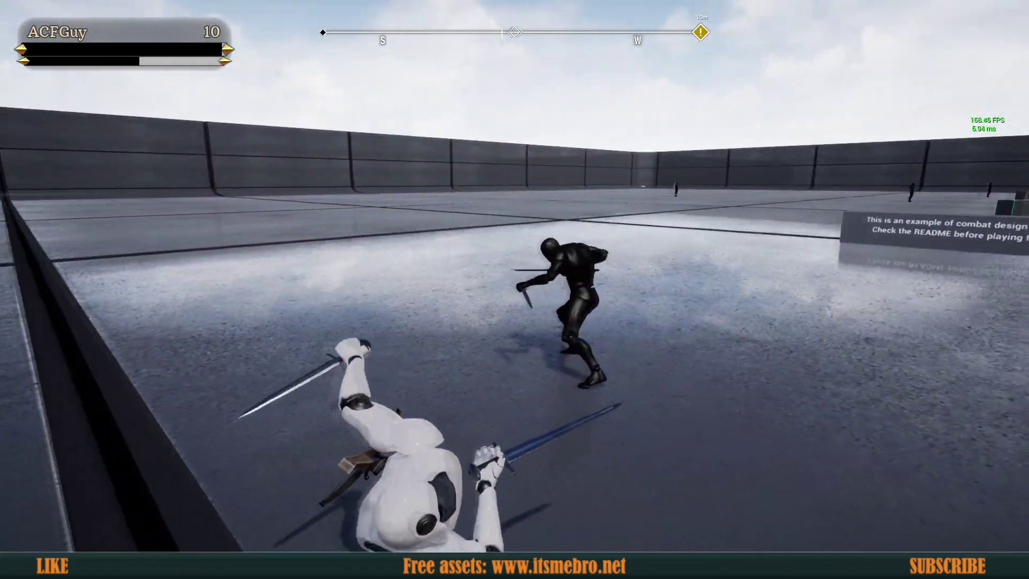
Run the armed character away from the enemy towards the arena wall, testing the evasive move on the way.
key("w")
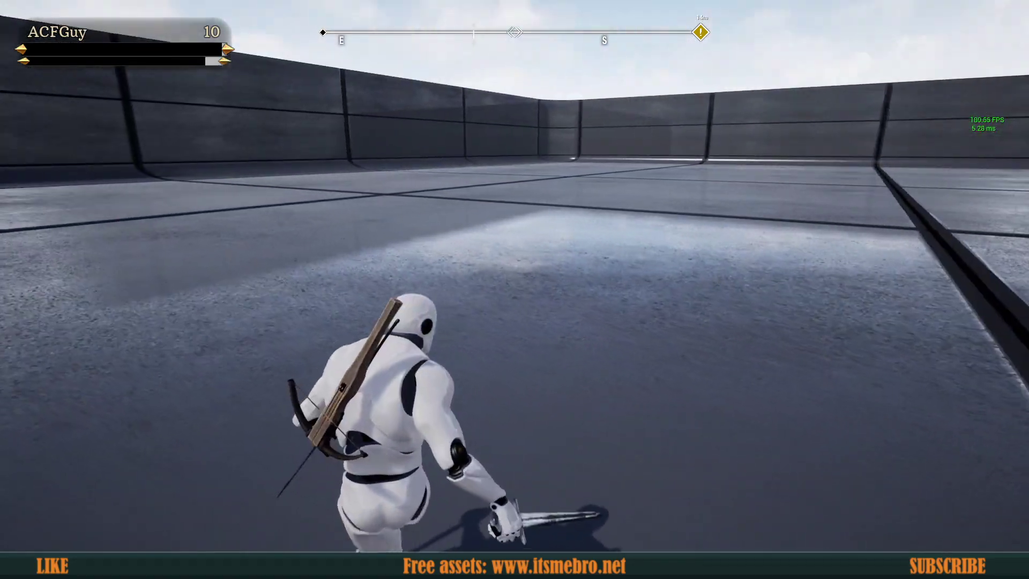
key("w")
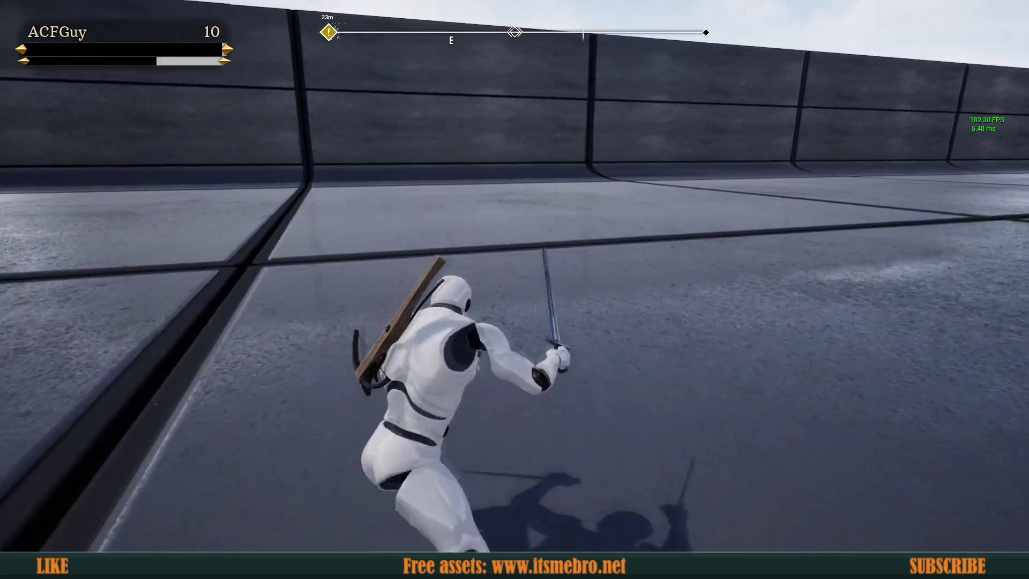
key("space")
key("w")
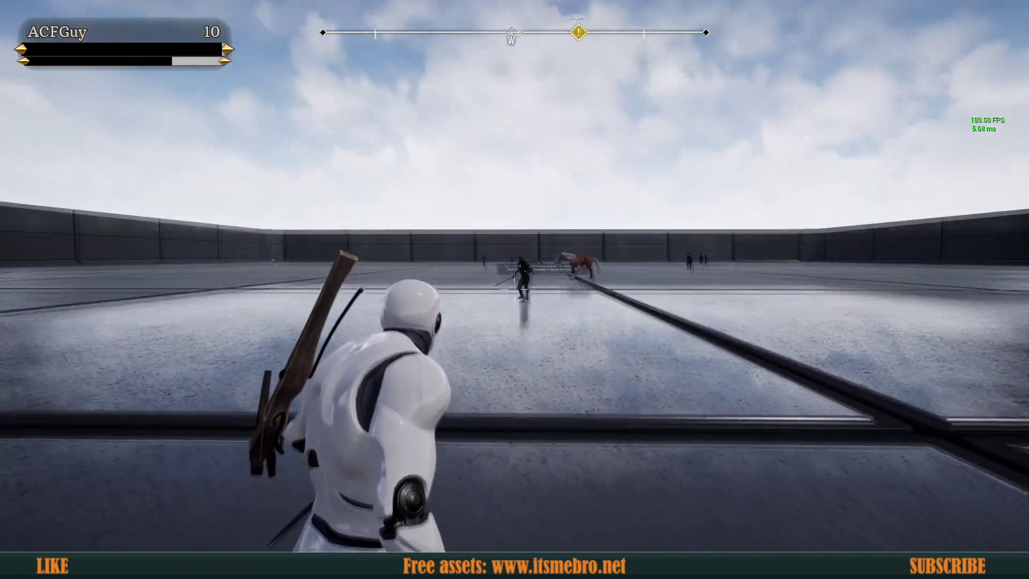
Try sword attacks with the distant enemy and horse ahead, and run and leap back across the arena.
left_click(515, 290)
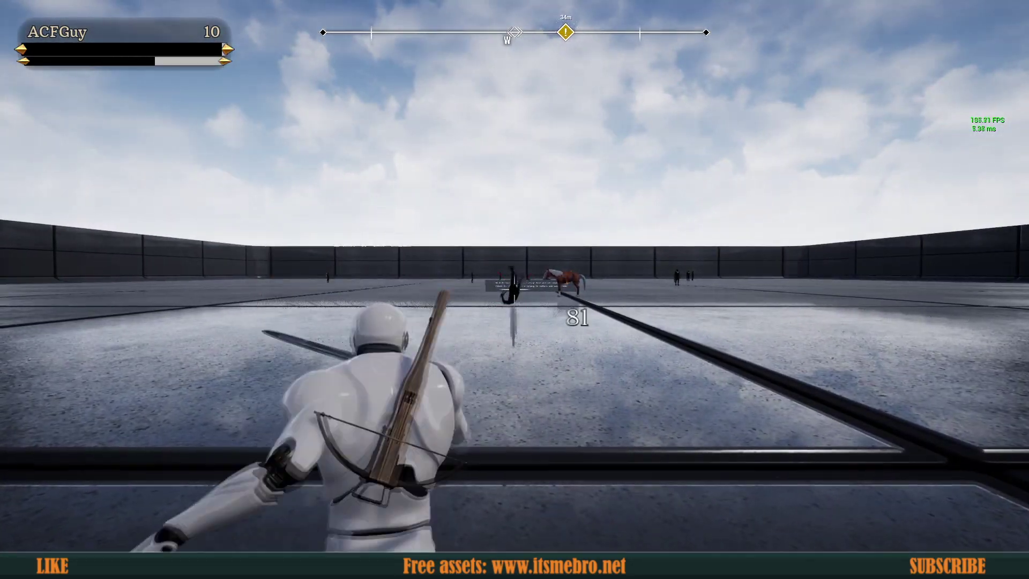
left_click(514, 290)
key("w")
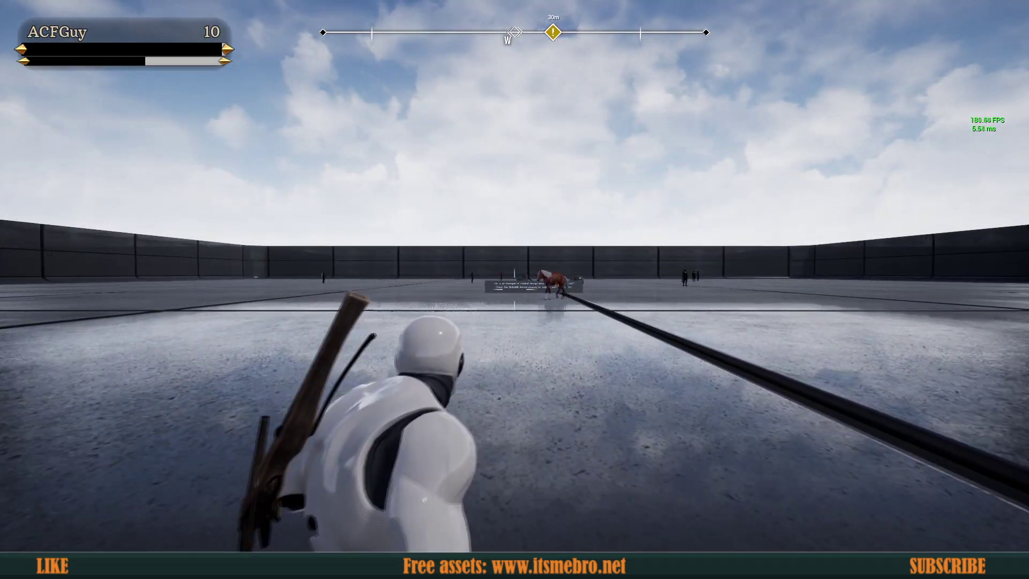
key("w")
key("space")
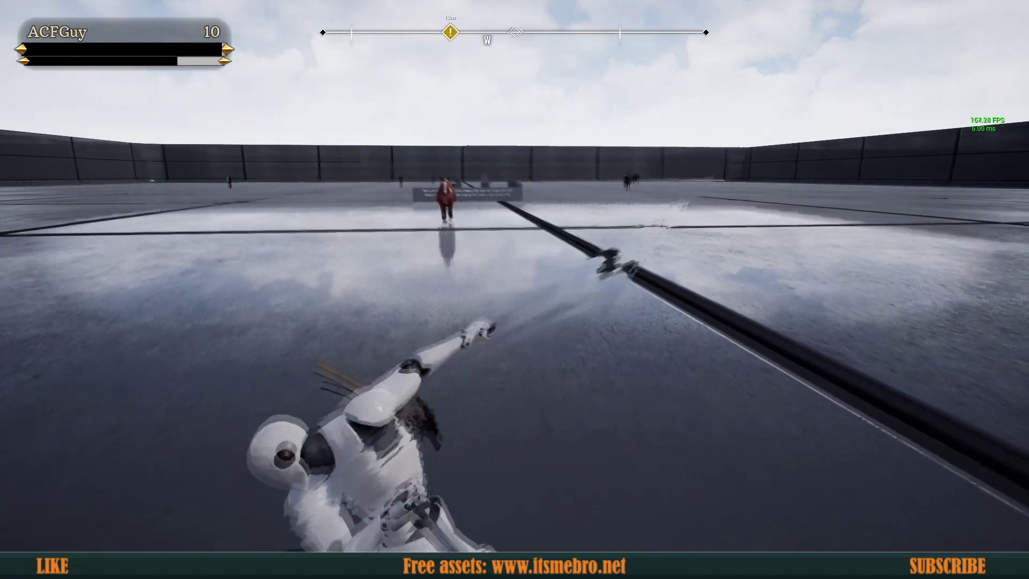
Run the character towards the horse and past it, drawing and sheathing the swords along the way.
key("w")
key("1")
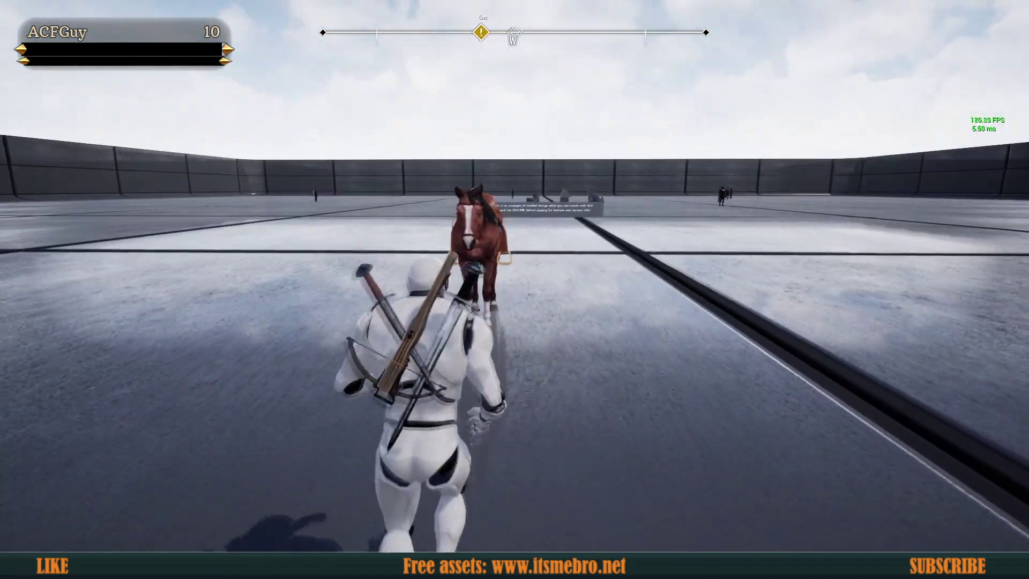
key("d")
key("1")
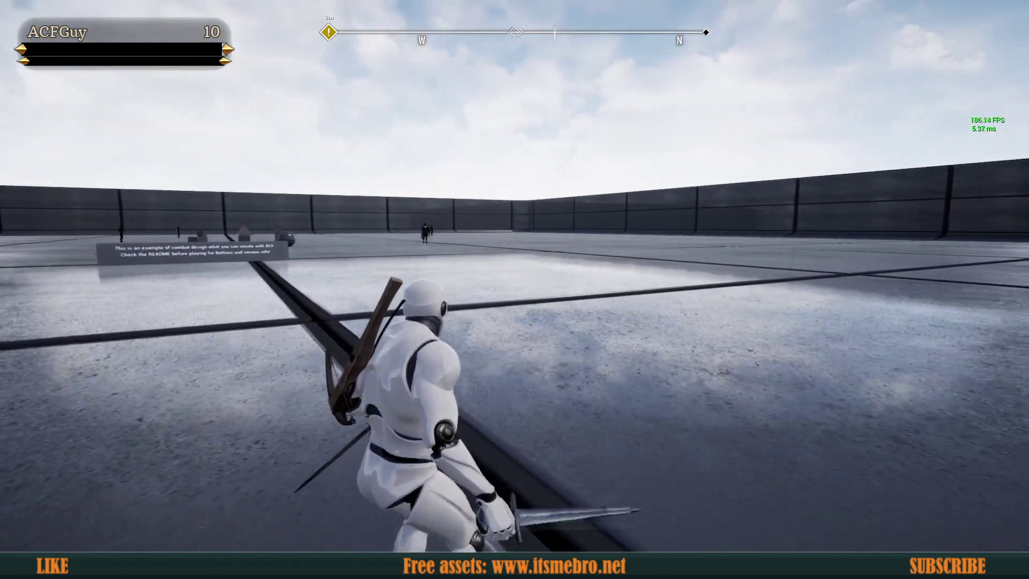
key("1")
key("w")
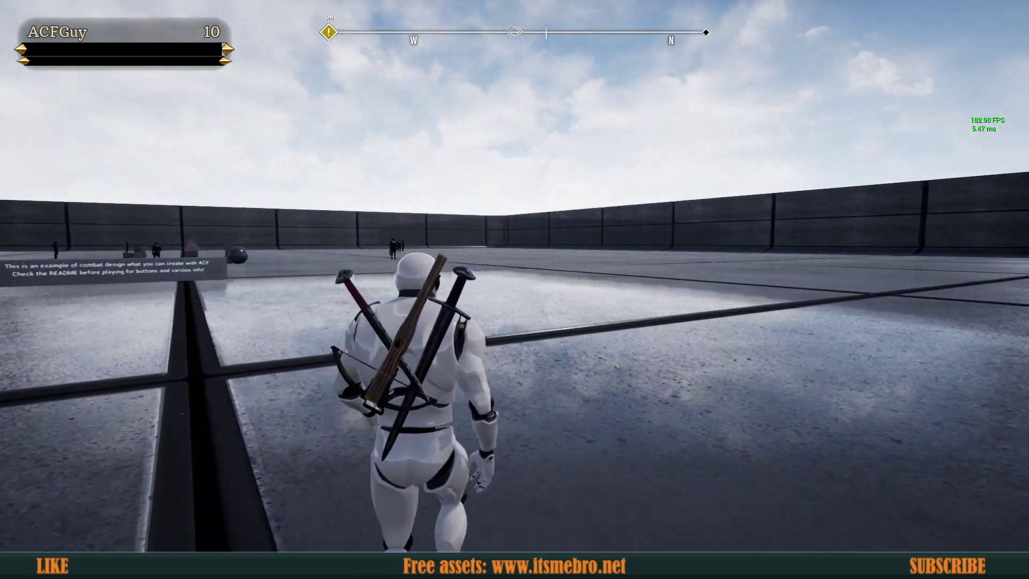
Equip the crossbow, aim at the distant enemy and fire while advancing across the arena.
key("w")
key("2")
right_click(514, 289)
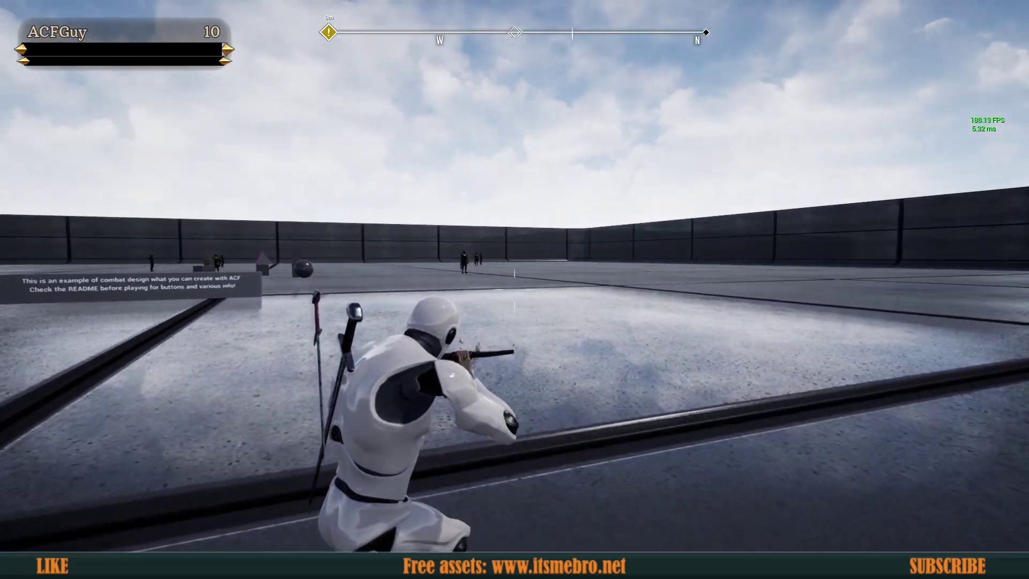
key("w")
left_click(515, 290)
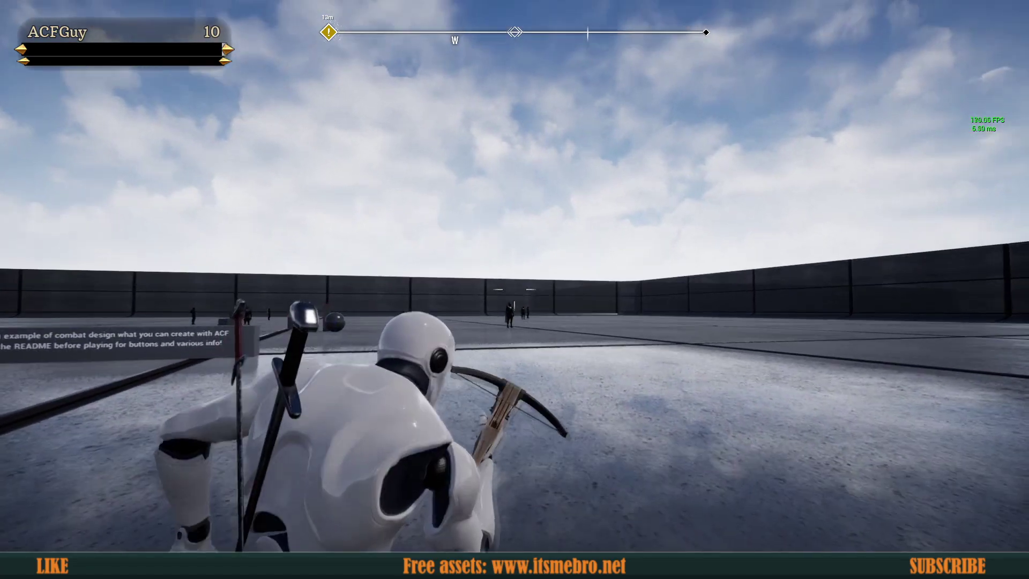
key("w")
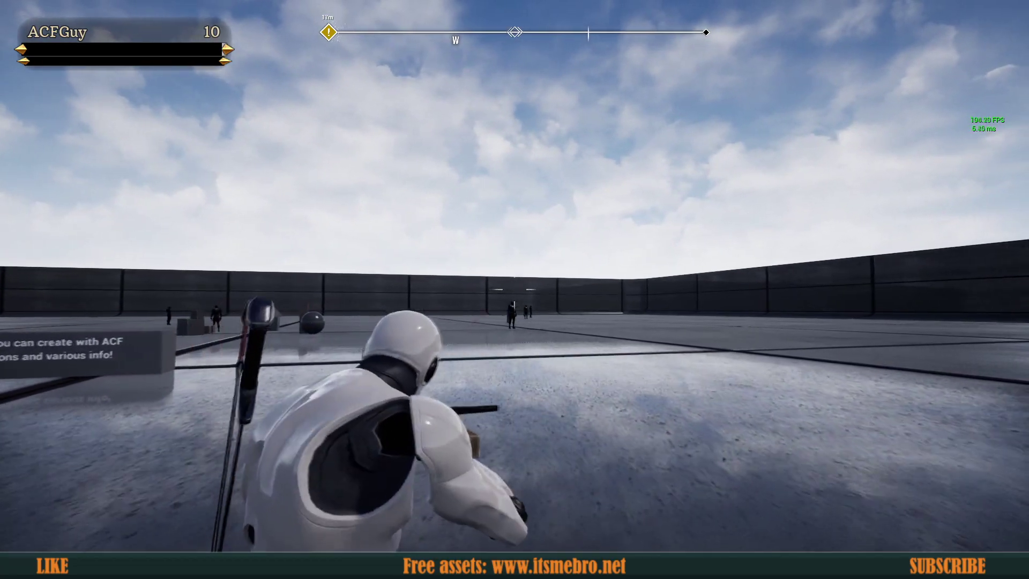
Keep firing the crossbow at the black enemy carrying the large blade until a bolt hits.
left_click(515, 289)
key("w")
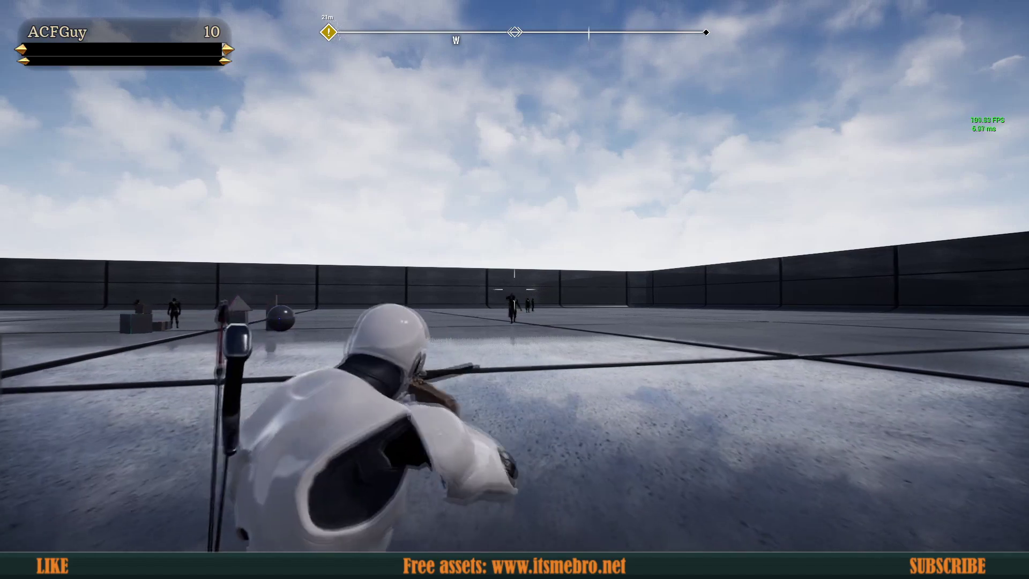
key("s")
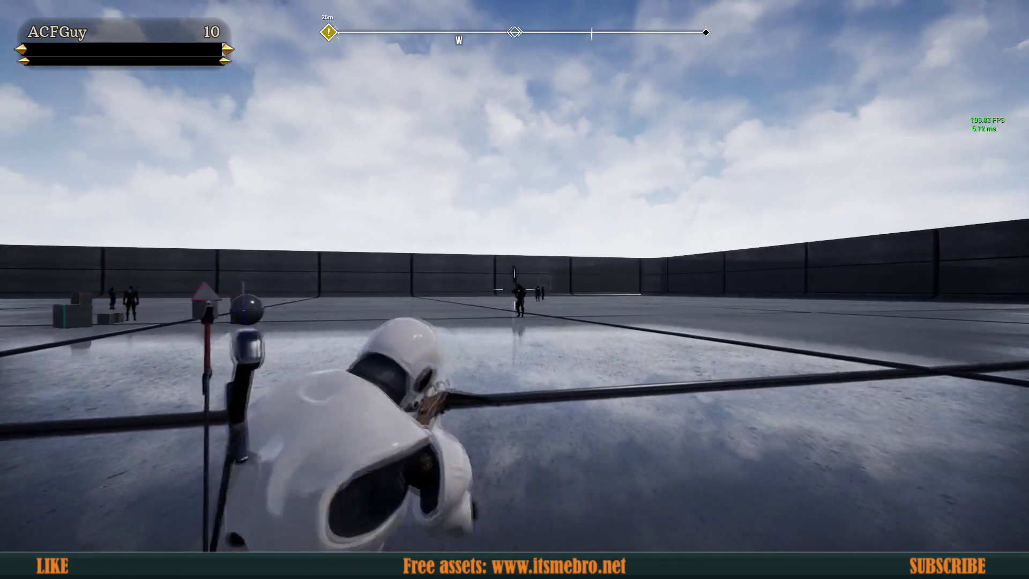
key("s")
left_click(514, 289)
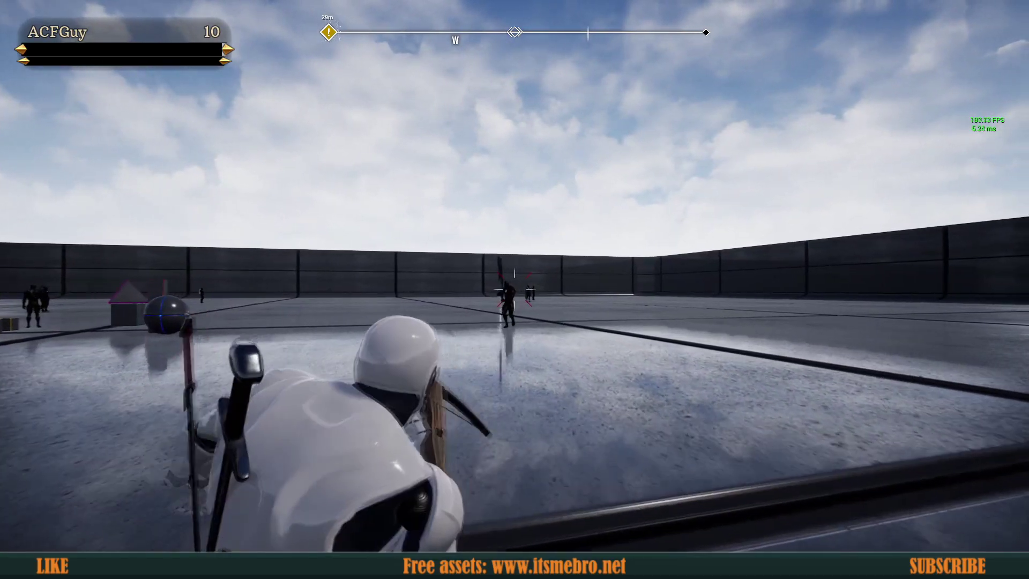
left_click(515, 289)
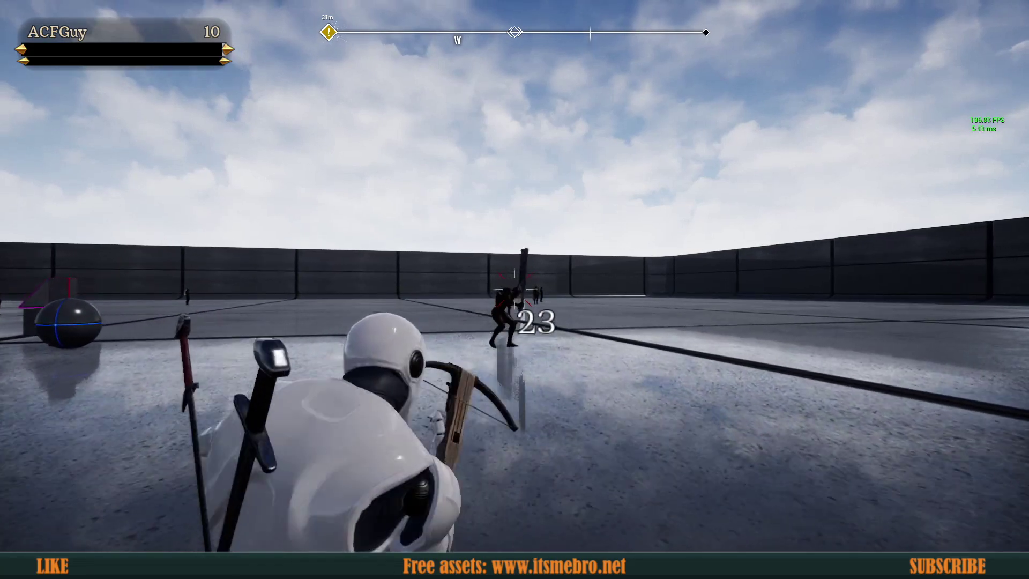
Switch between crossbow and swords as the large-blade enemy closes in, attack it up close and evade.
key("2")
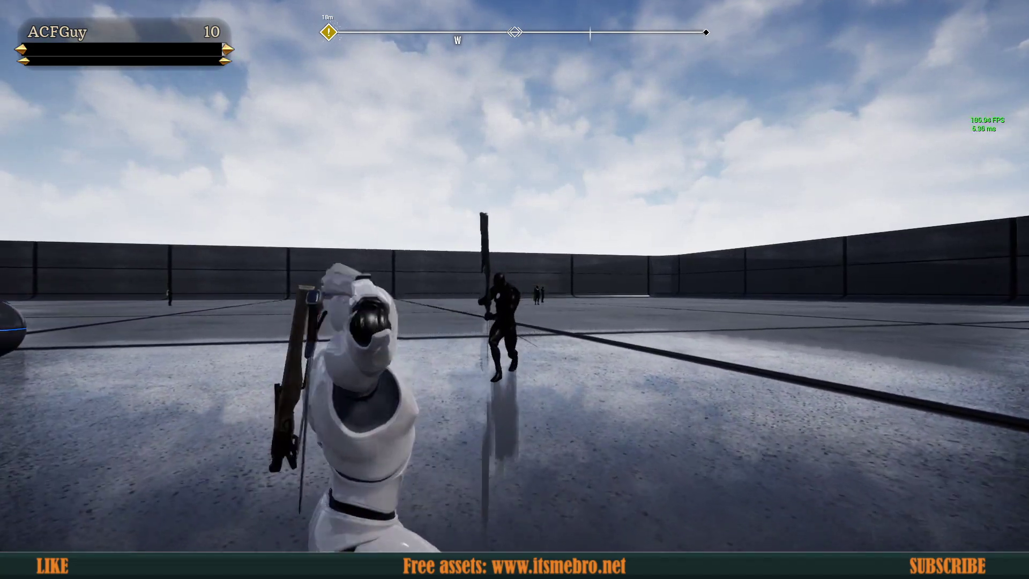
key("2")
key("s")
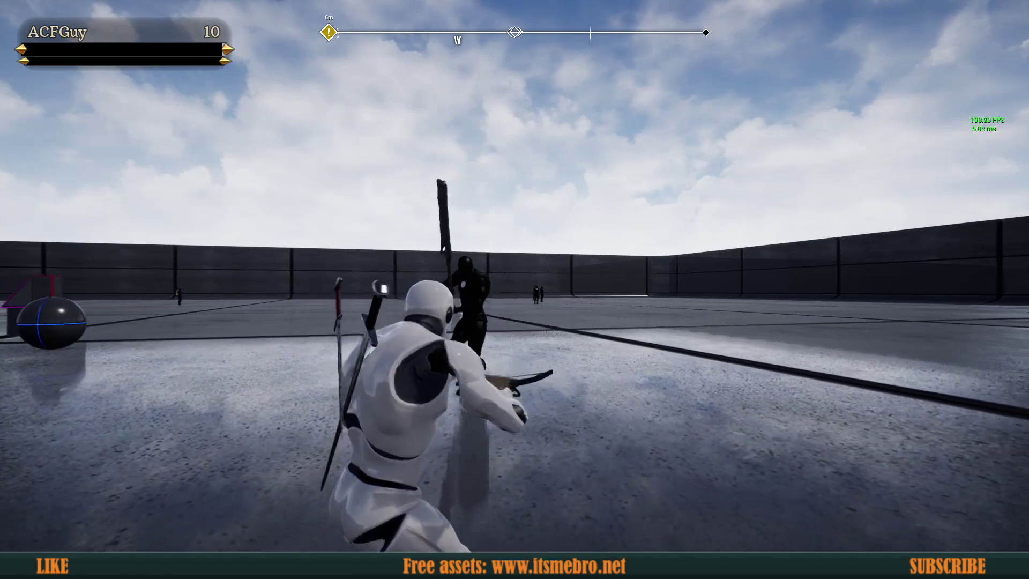
left_click(514, 289)
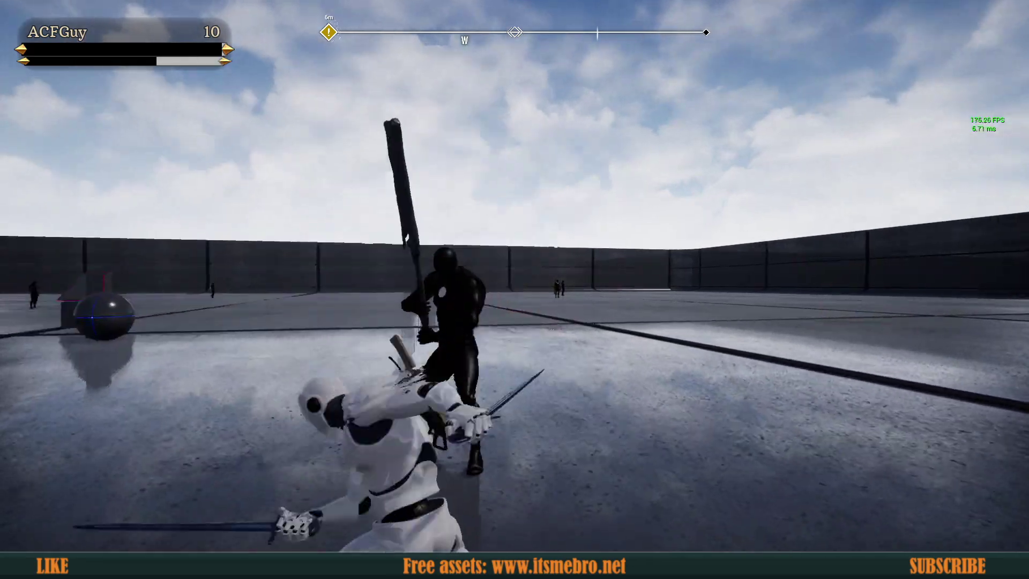
key("space")
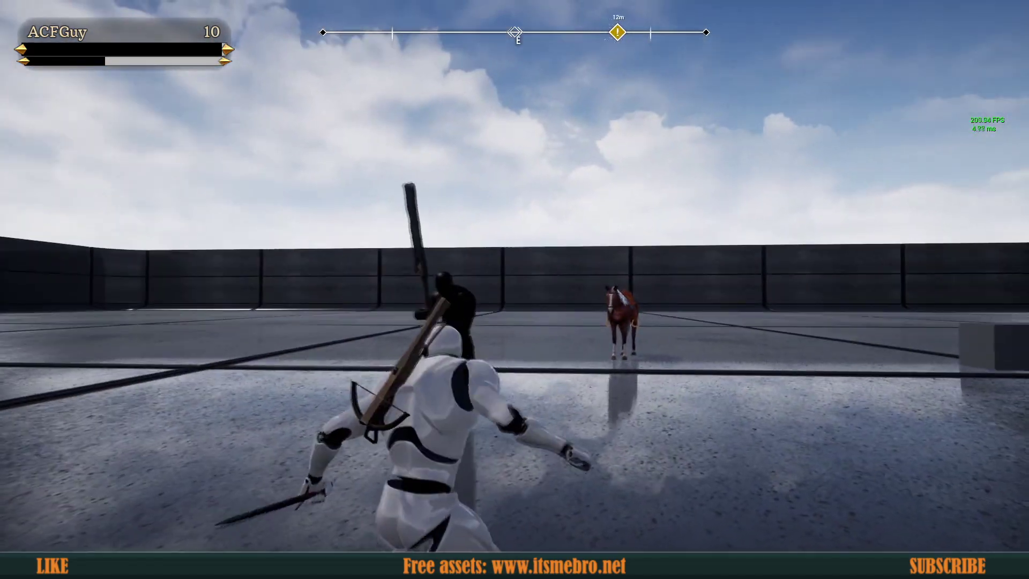
Strike the large-blade enemy repeatedly with the dual swords and dodge away from its swing.
left_click(514, 289)
left_click(514, 290)
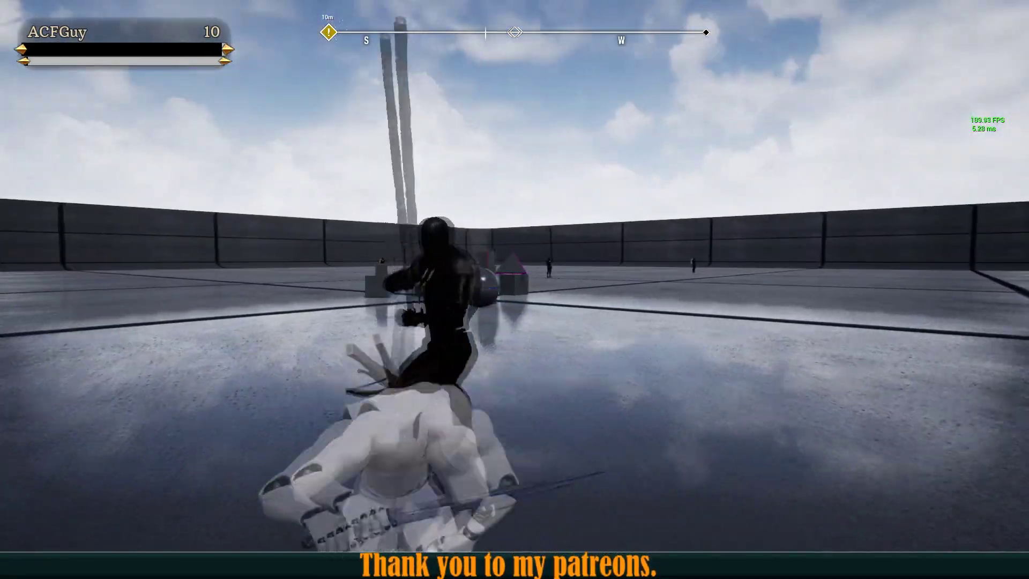
left_click(514, 289)
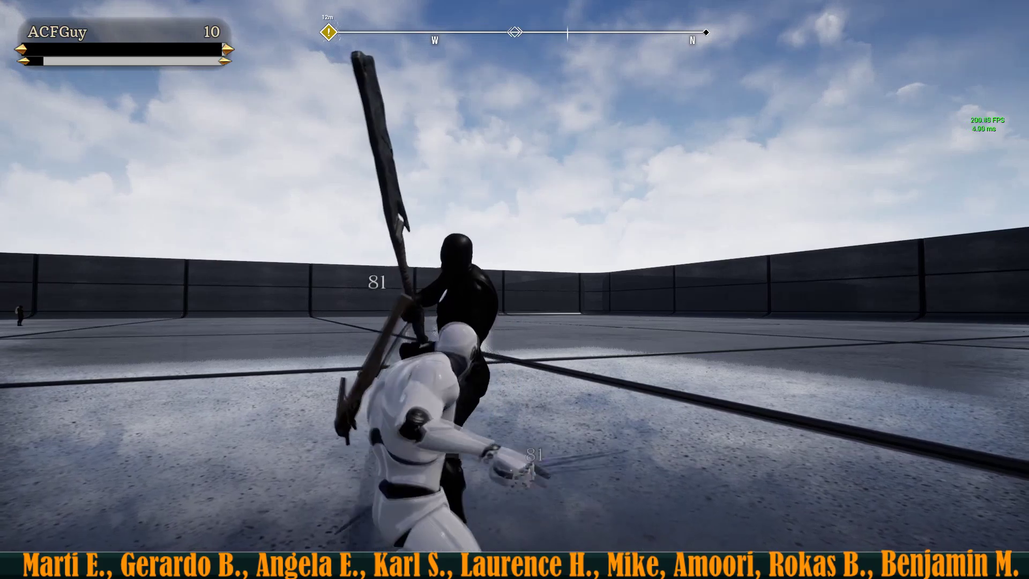
left_click(515, 290)
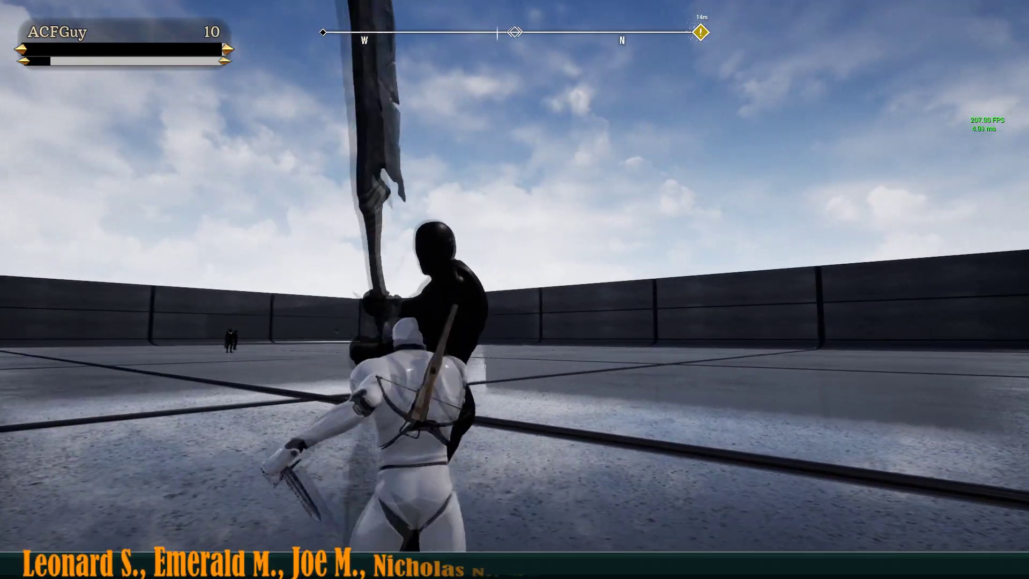
left_click(515, 289)
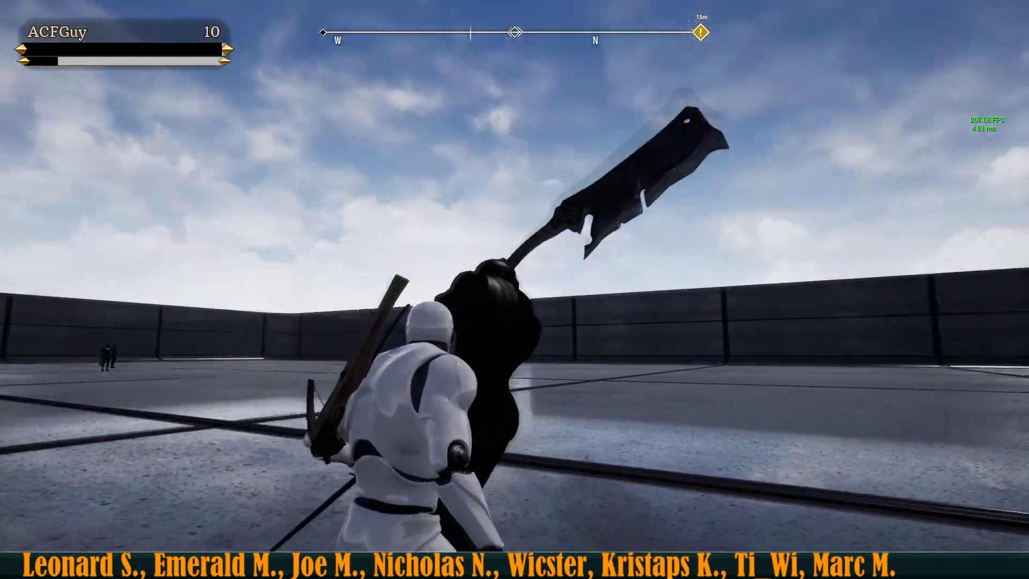
key("space")
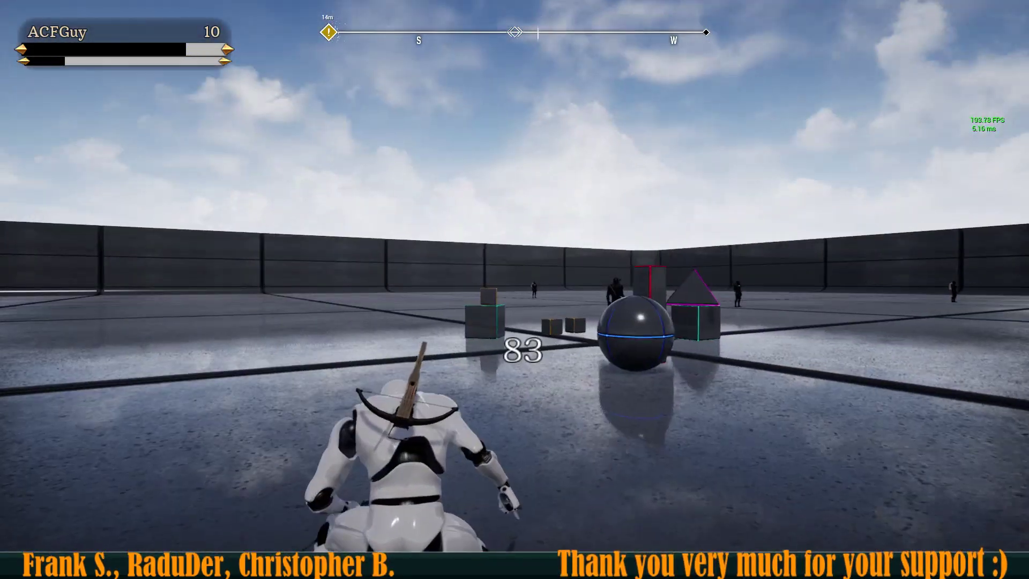
Ride the horse to the geometric blocks, dismount and run with drawn swords among the cubes.
key("w")
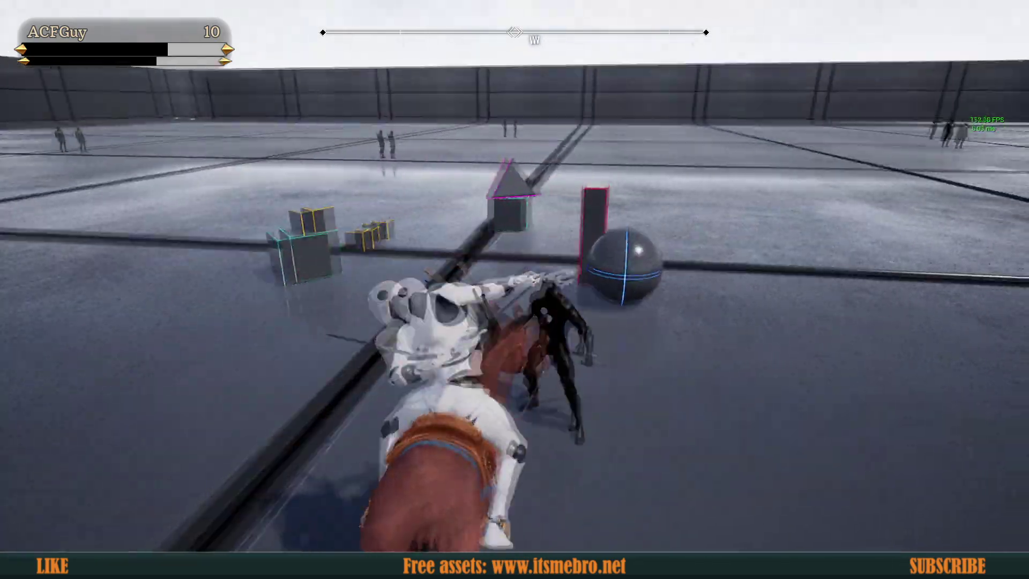
key("e")
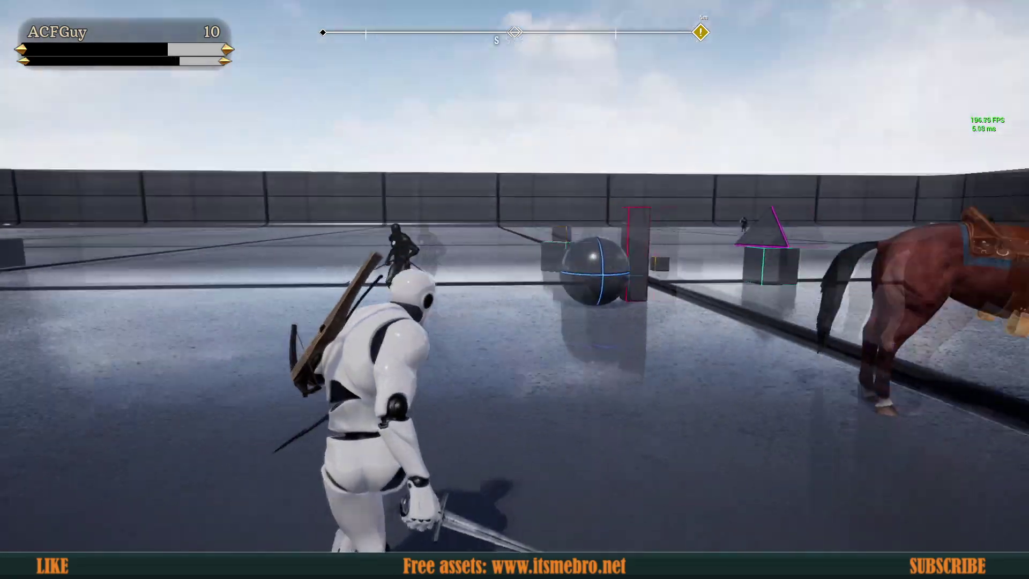
key("w")
key("w")
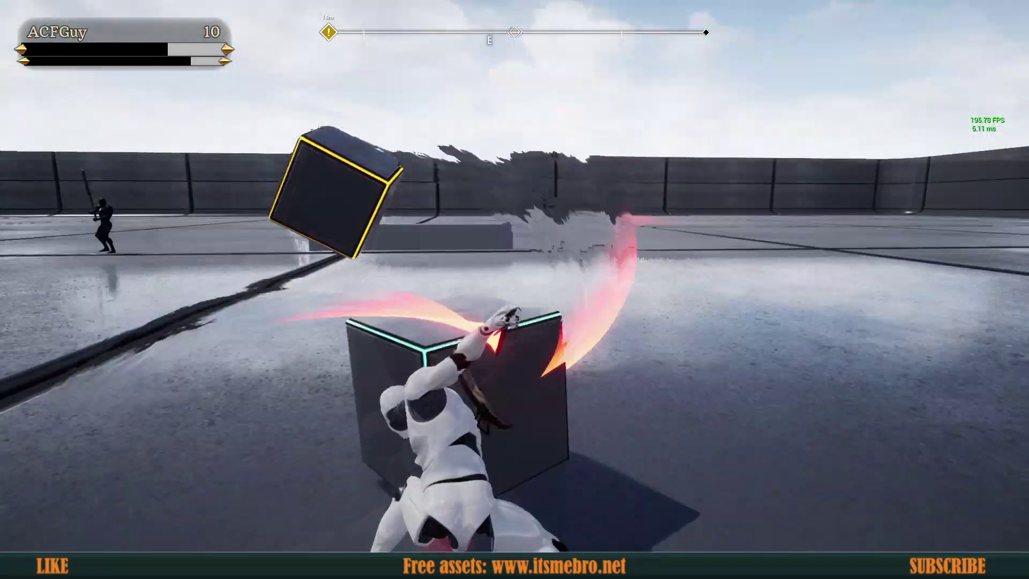
key("w")
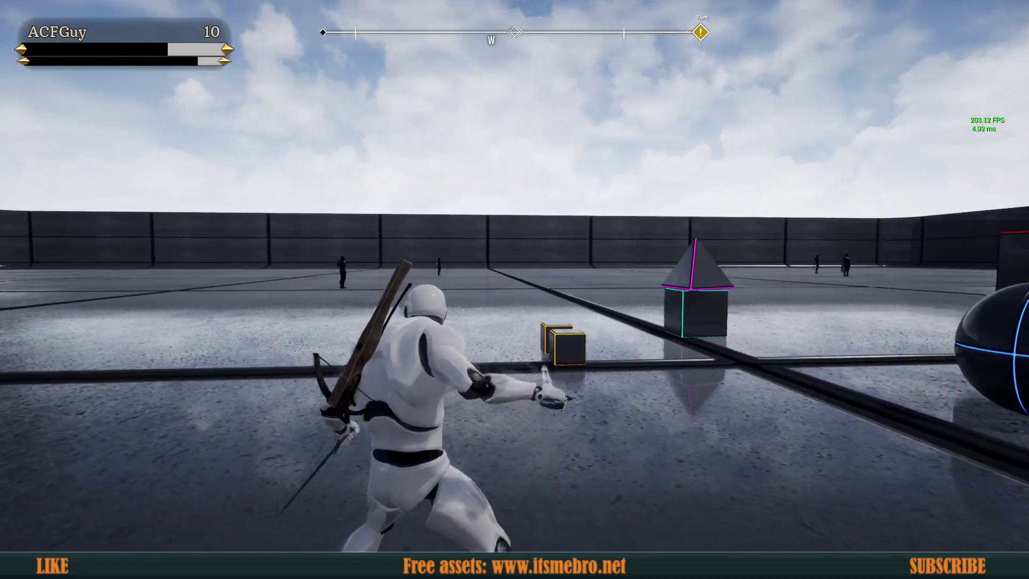
Bring up the game menu, return to play, and dodge and circle the sword-wielding enemy around the blocks.
key("grave")
key("grave")
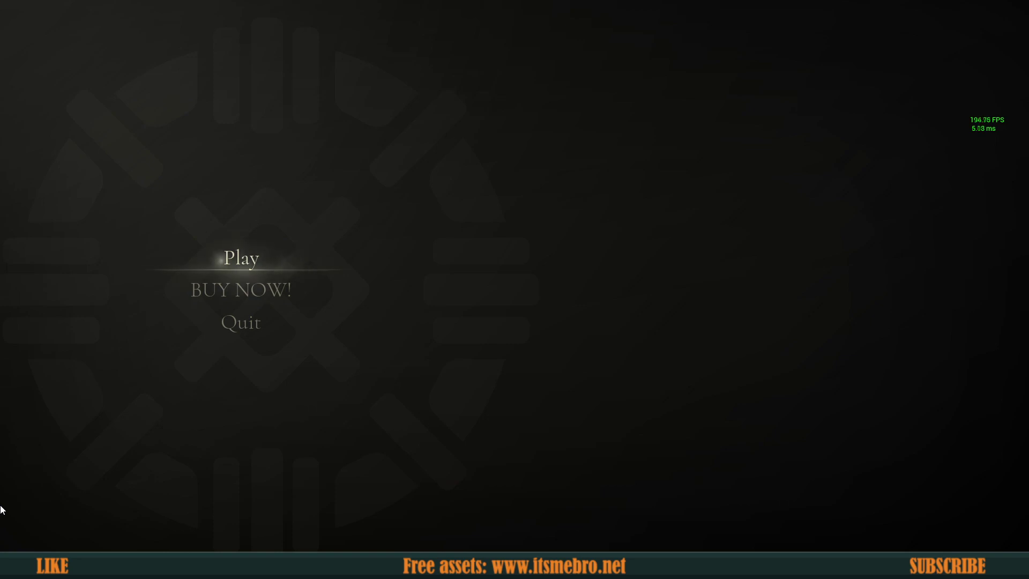
left_click(242, 258)
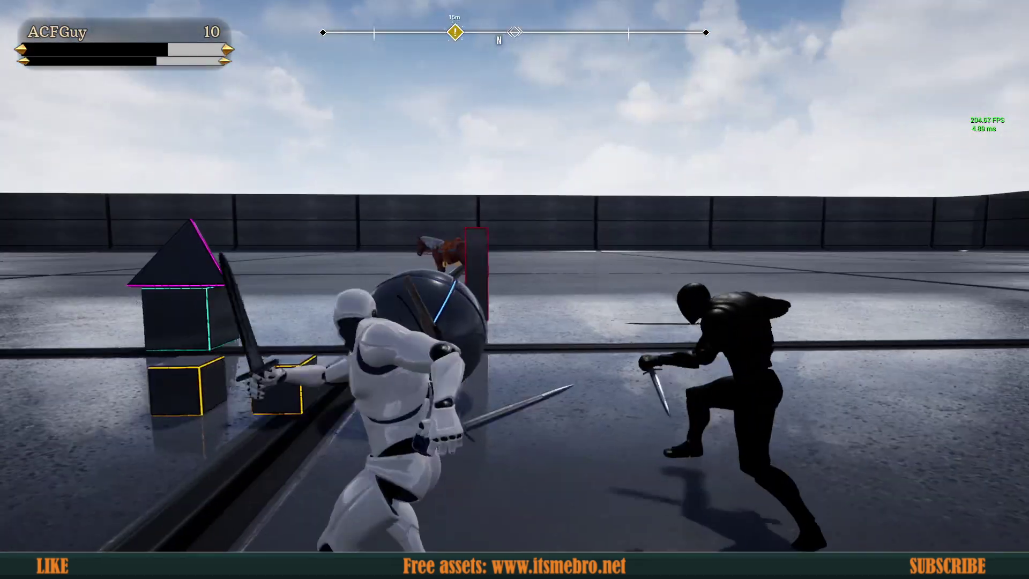
key("space")
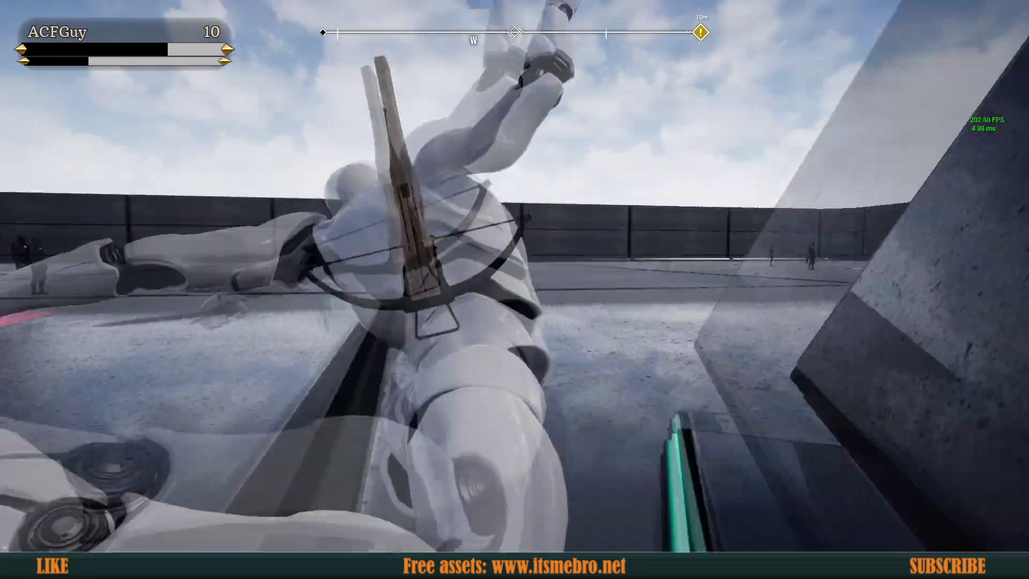
key("w")
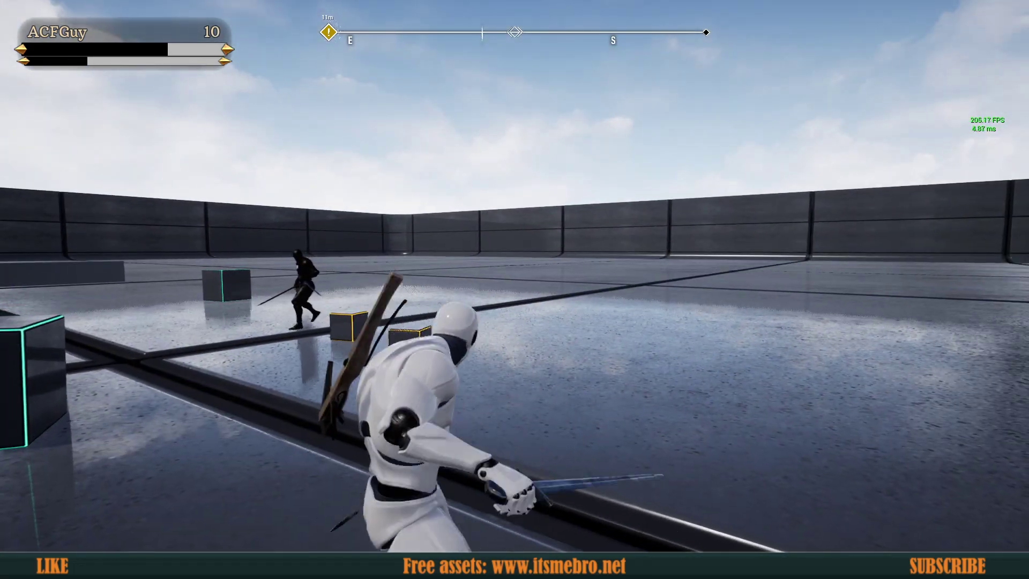
key("a")
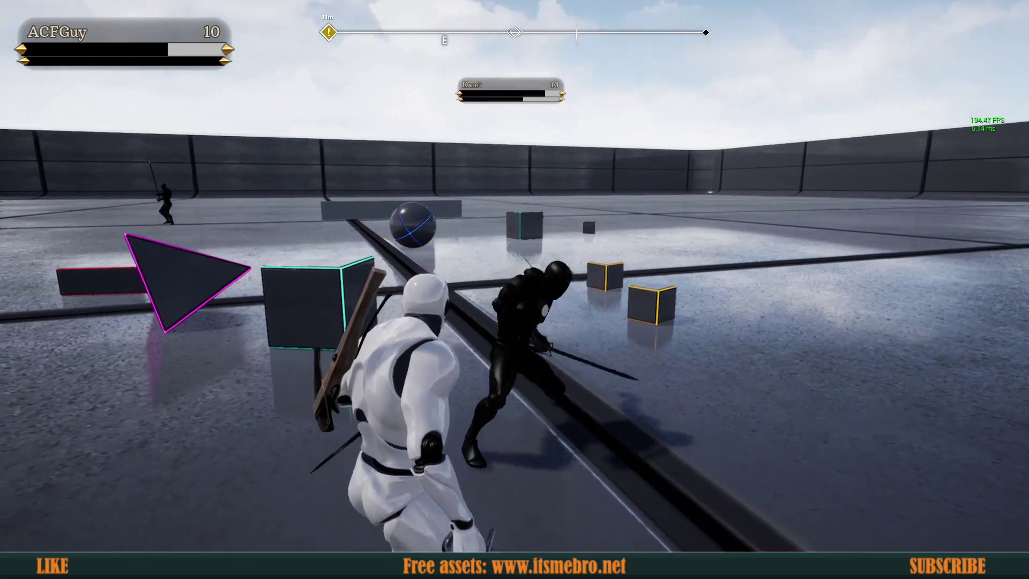
Fight the sword-wielding enemy with the crossbow near the horse, dismissing the console whenever it opens.
left_click(13, 304)
key("grave")
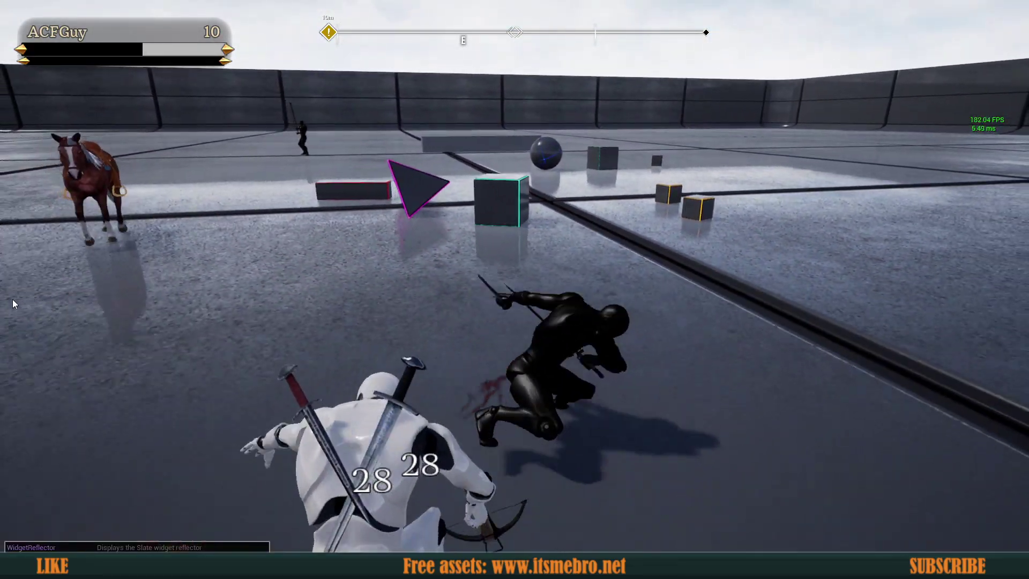
key("Return")
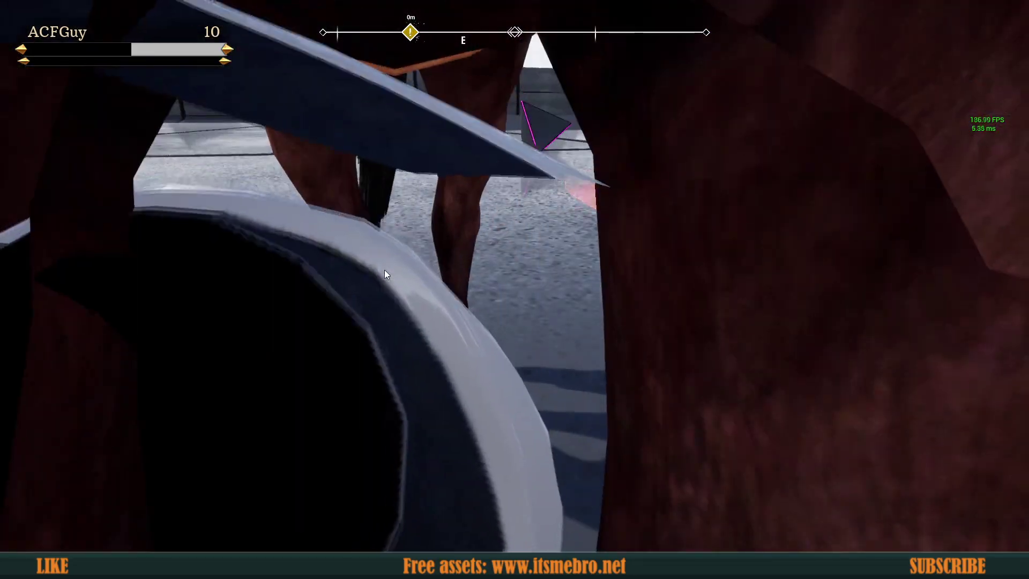
key("grave")
type("aw")
key("grave")
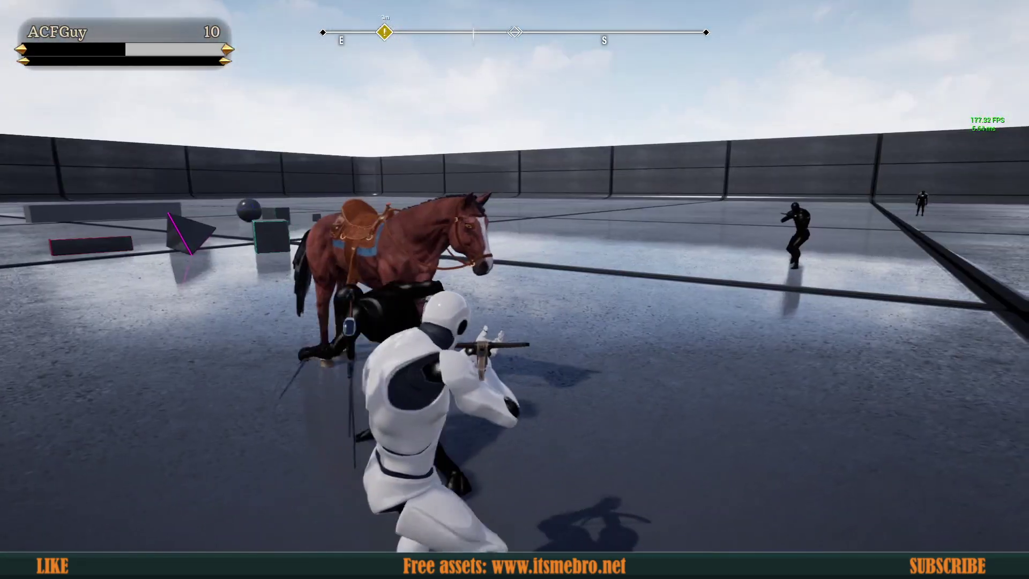
Fire the crossbow at the nearby enemies, back away from the horse and run to the teal-edged cube.
left_click(514, 289)
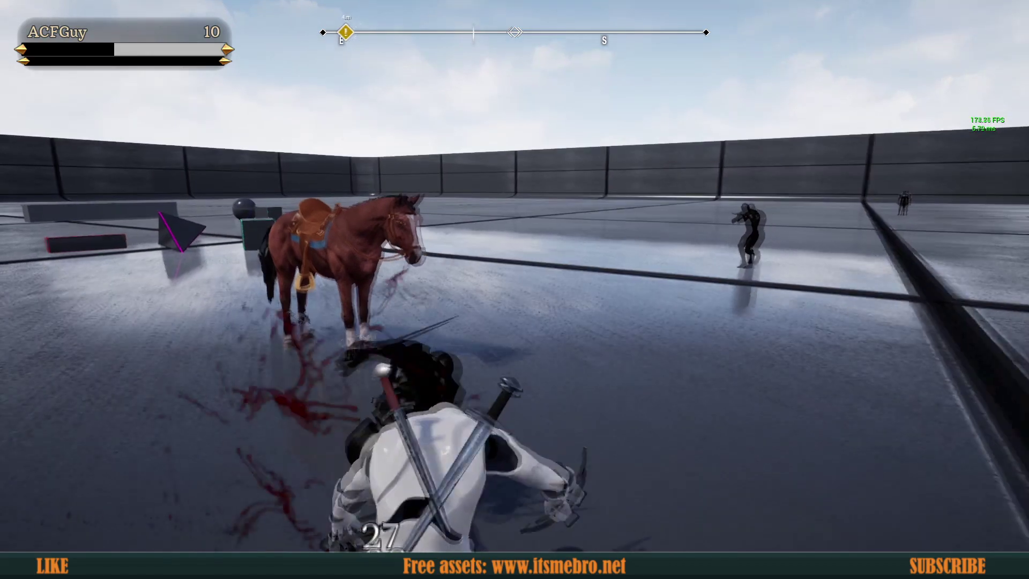
left_click(514, 290)
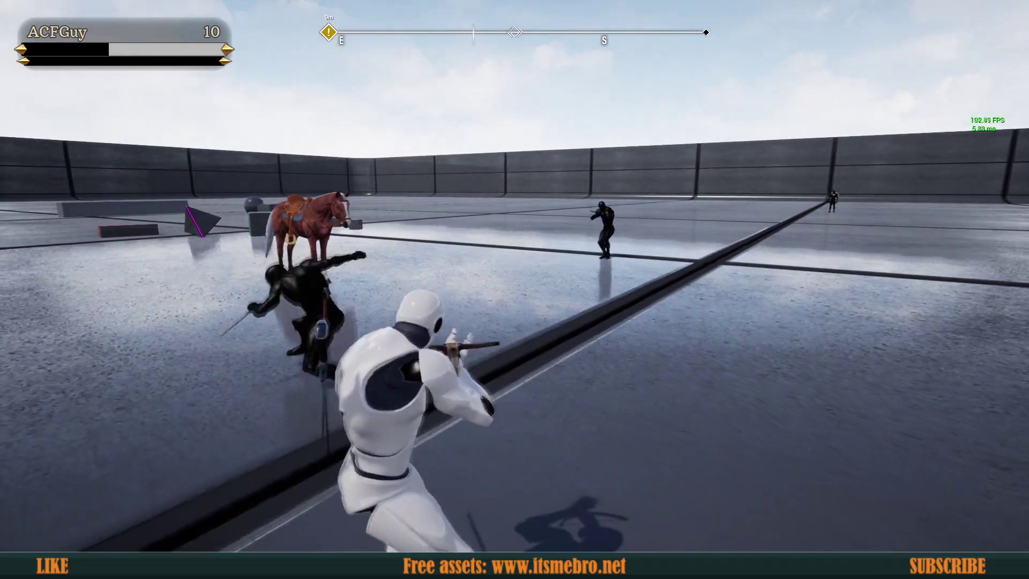
left_click(514, 289)
key("s")
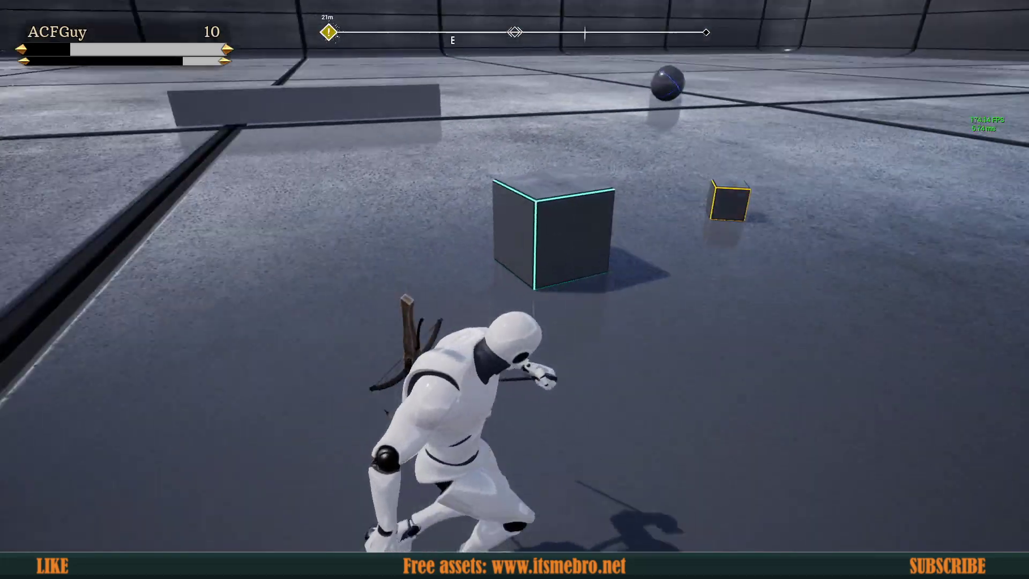
key("w")
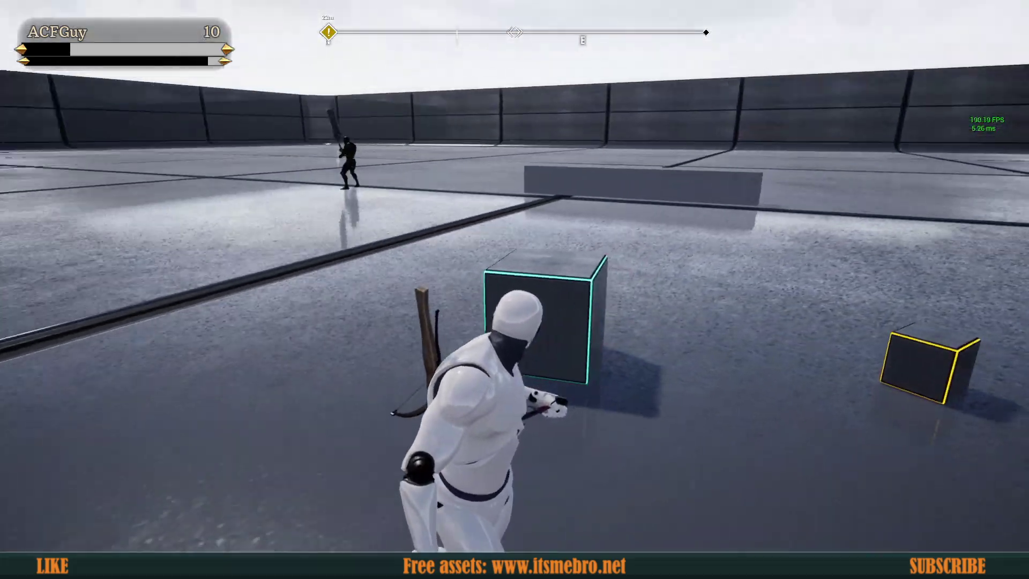
Run and attack around the teal- and yellow-edged cubes while avoiding the sword-wielding enemy, and leave the game through its menu.
key("s")
key("w")
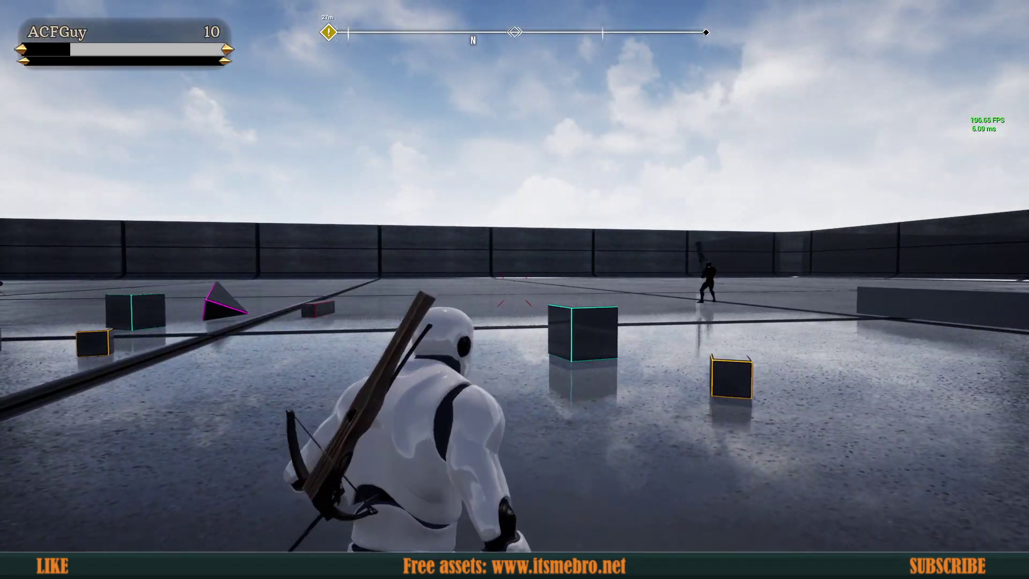
left_click(514, 289)
left_click(514, 289)
left_click(514, 289)
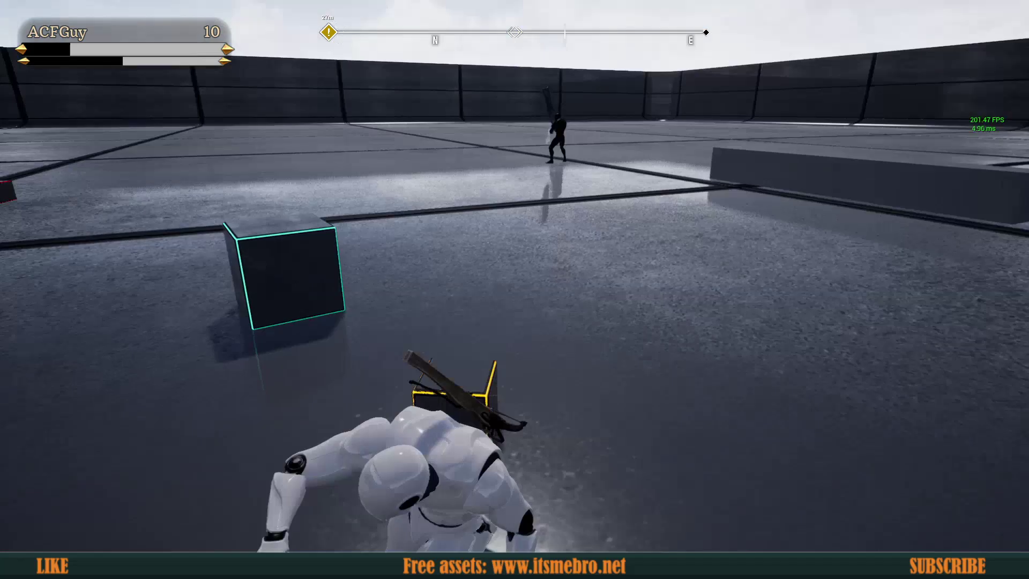
left_click(514, 289)
key("w")
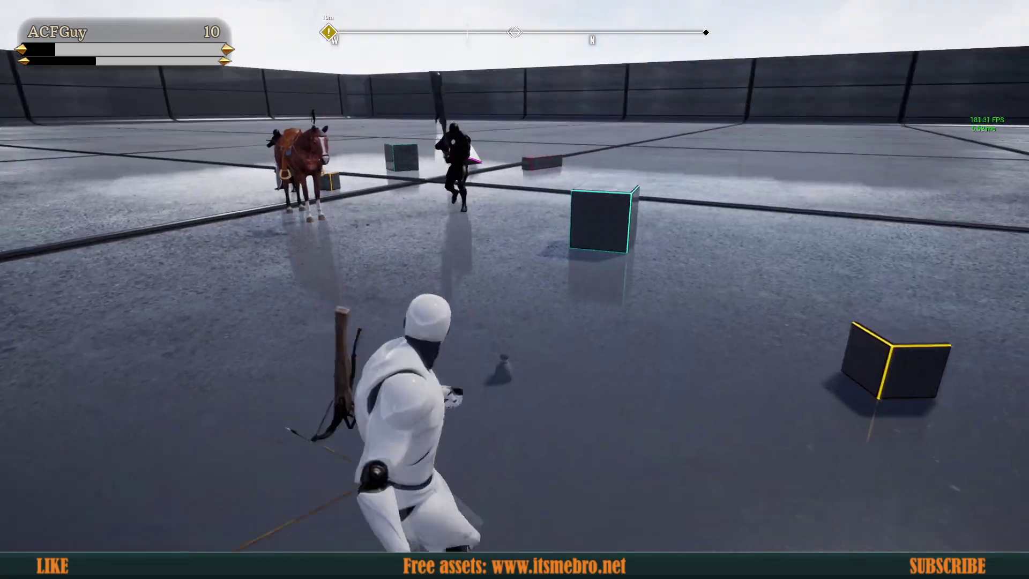
key("w")
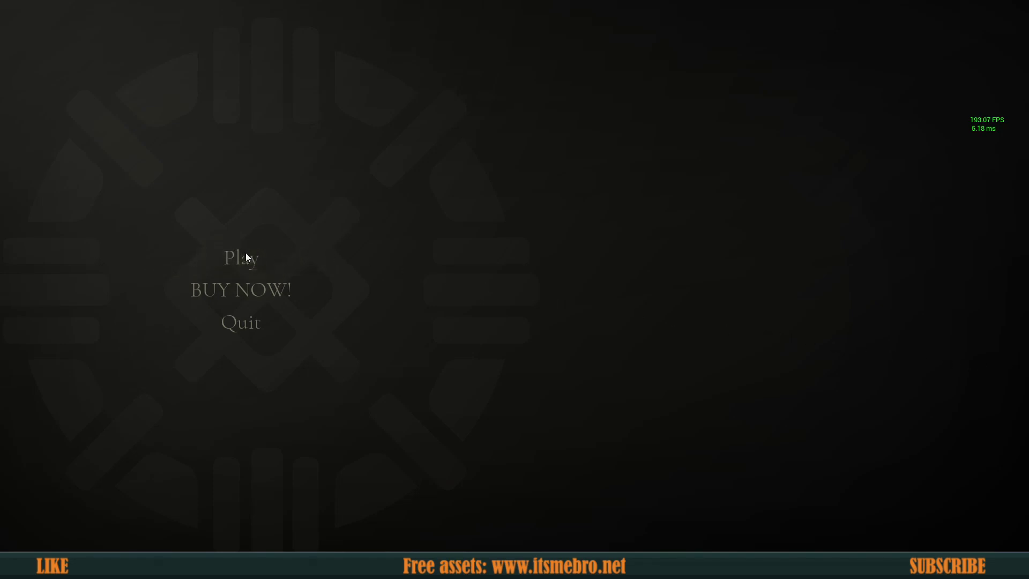
left_click(241, 258)
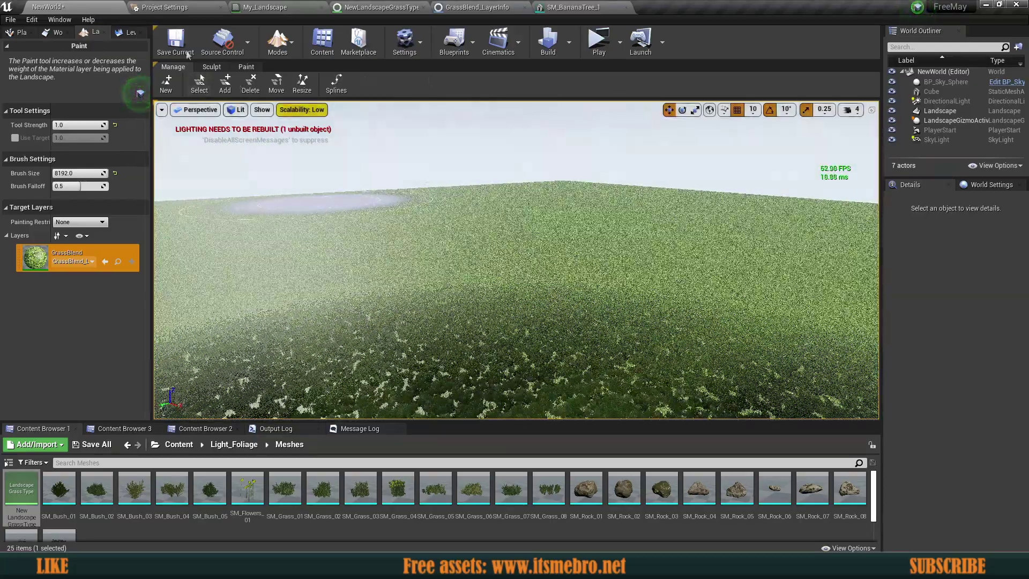
Back in the Unreal Editor, change from Landscape to Select mode and fly down to the white cube among the foliage.
key("shift+1")
left_click(276, 43)
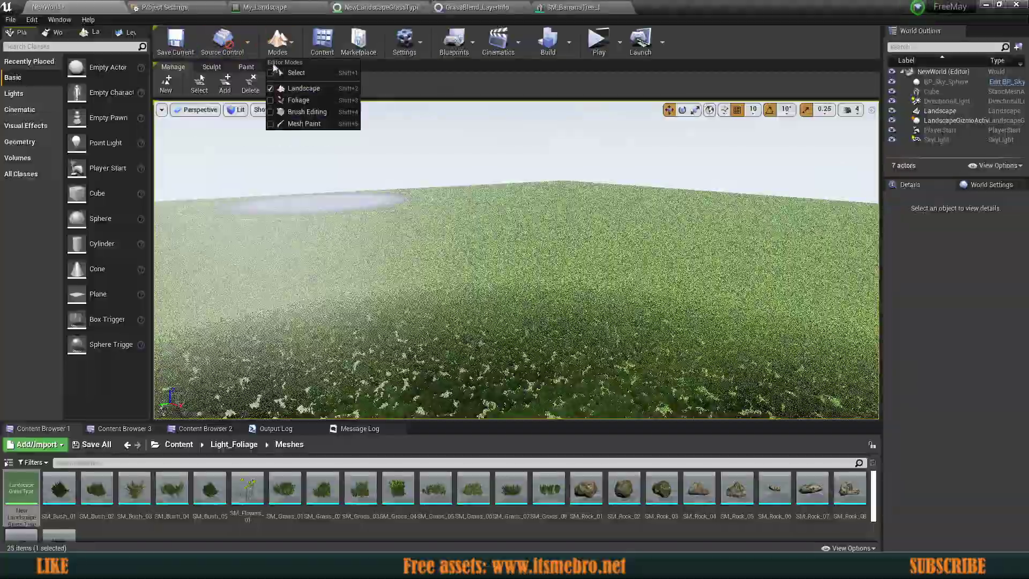
left_click(294, 71)
right_click_drag(516, 241, 469, 228)
key("w")
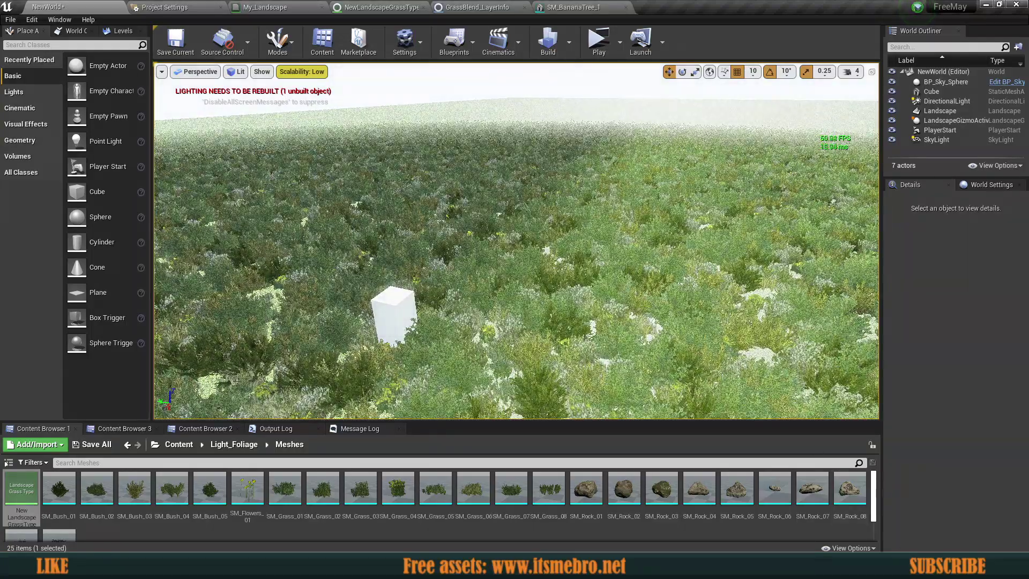
Switch to the Epic Games Launcher and list the Marketplace products that are free for the month.
left_click(927, 566)
double_click(949, 503)
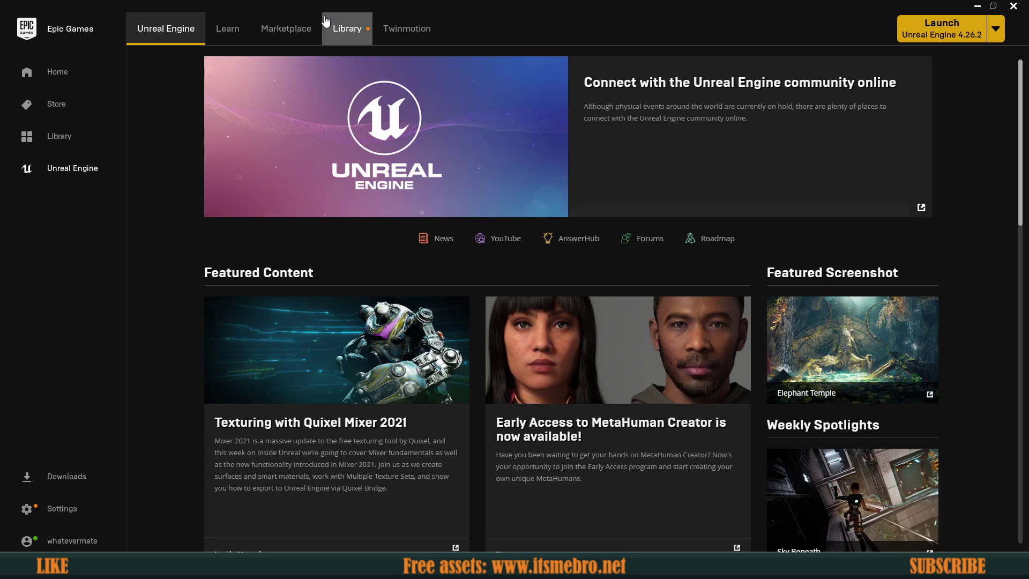
left_click(346, 29)
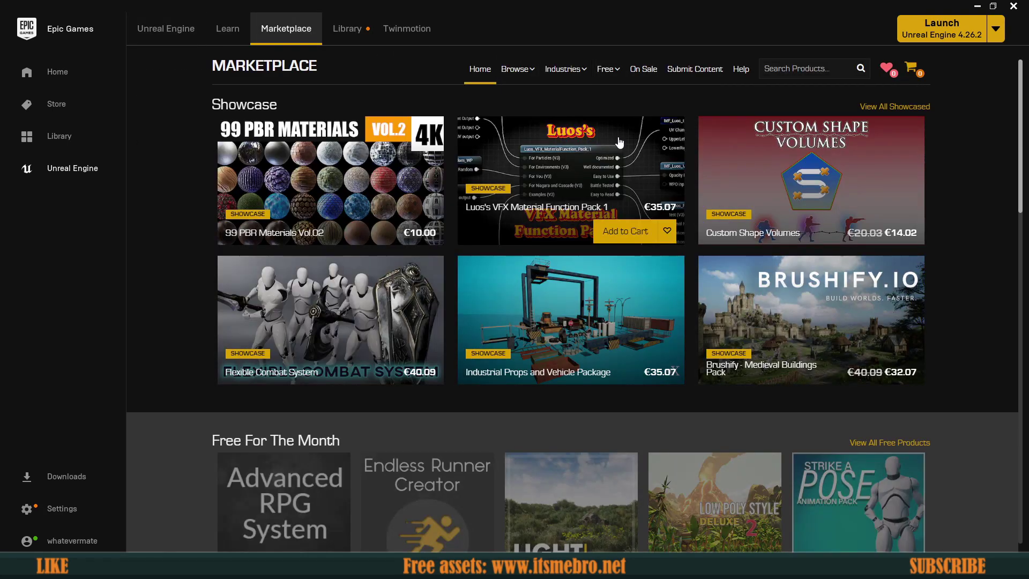
mouse_move(608, 69)
left_click(625, 131)
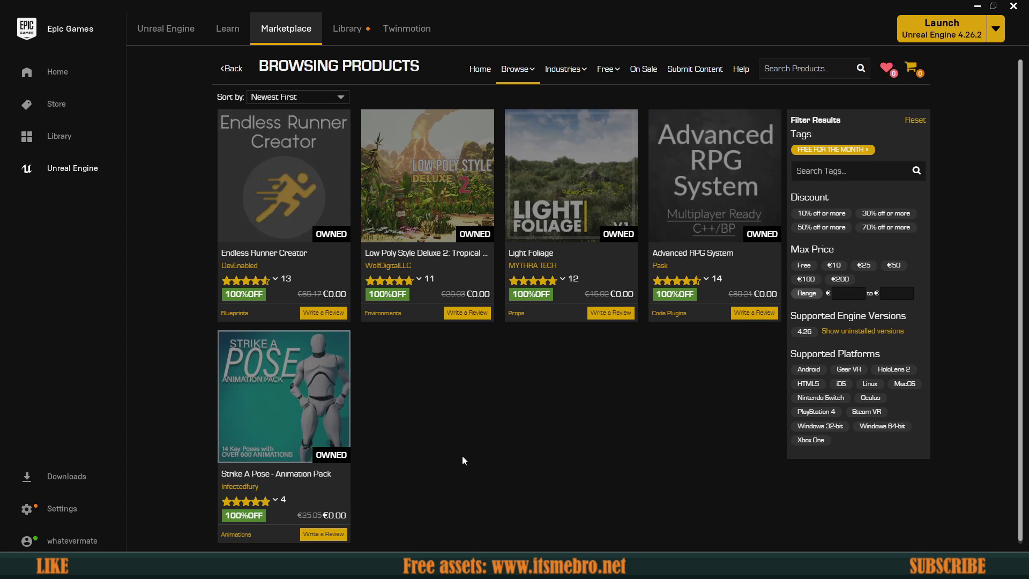
Open the Advanced RPG System product page and review its description, sample project link, technical details and tutorial links.
left_click(657, 233)
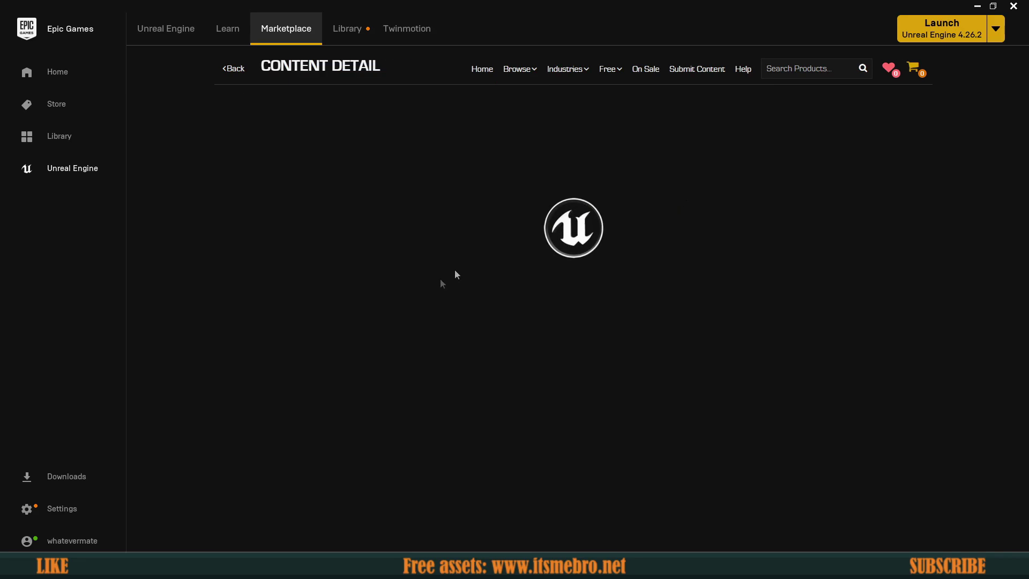
scroll(710, 368, "down", 15)
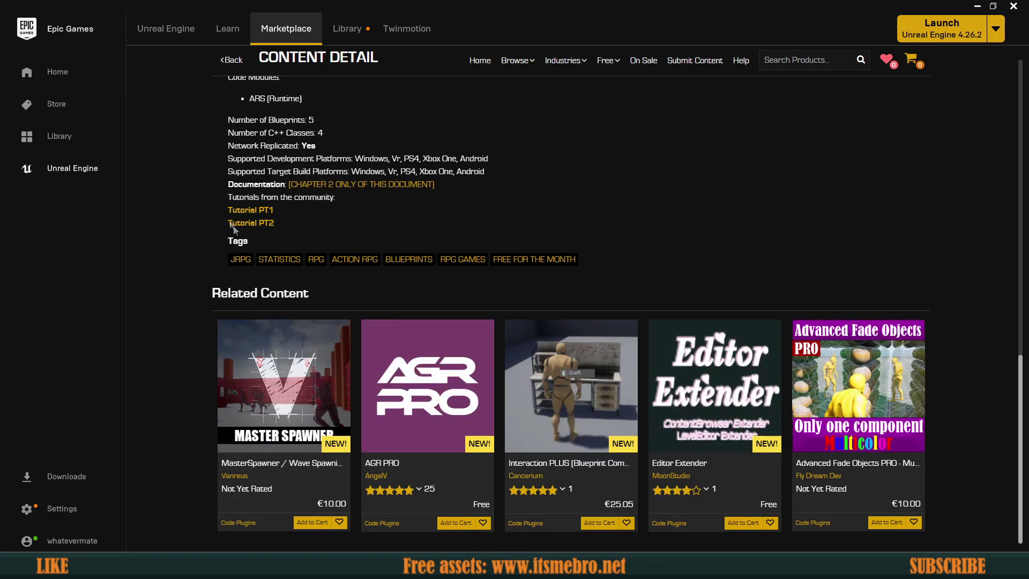
scroll(242, 284, "up", 7)
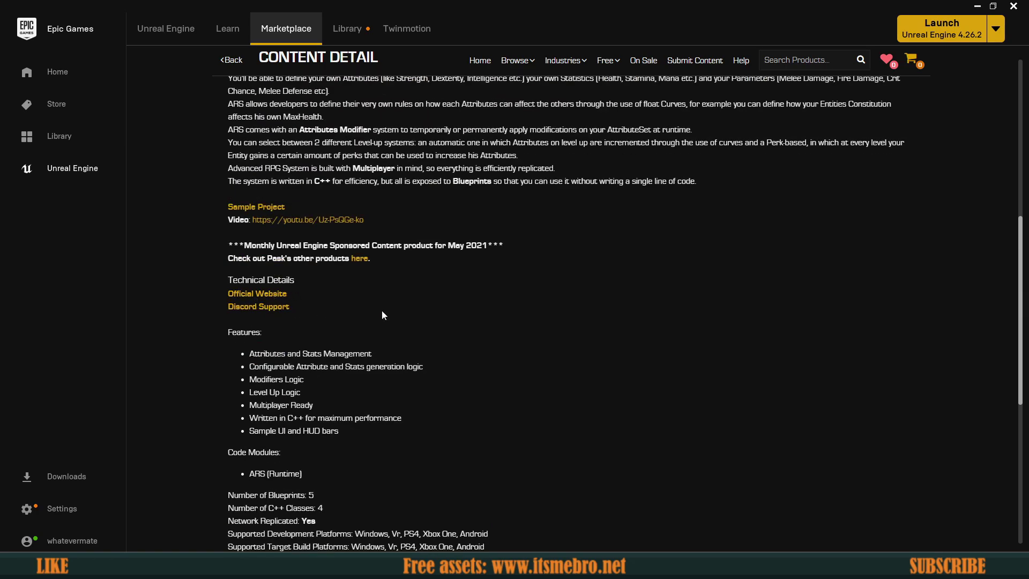
scroll(564, 294, "up", 2)
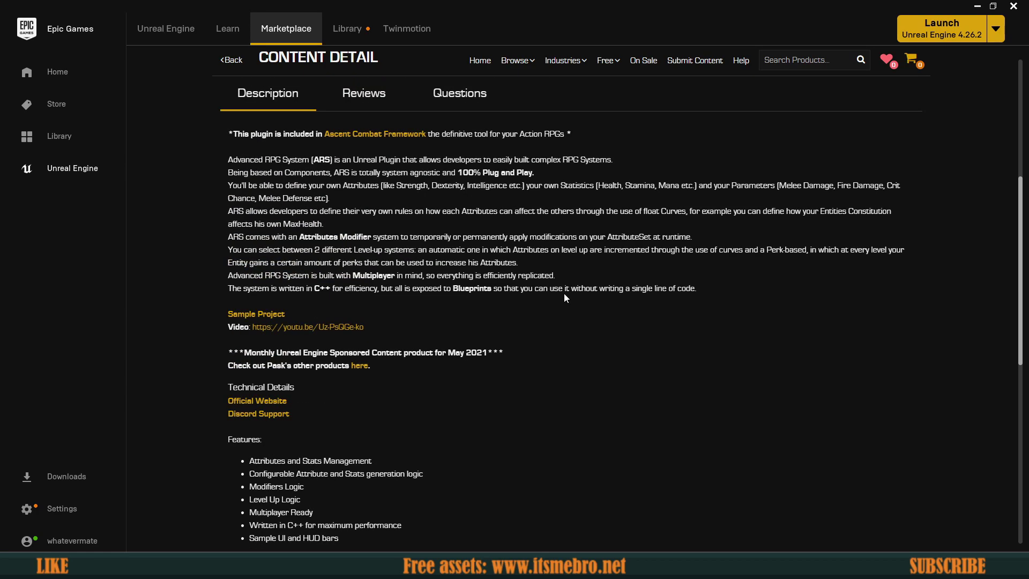